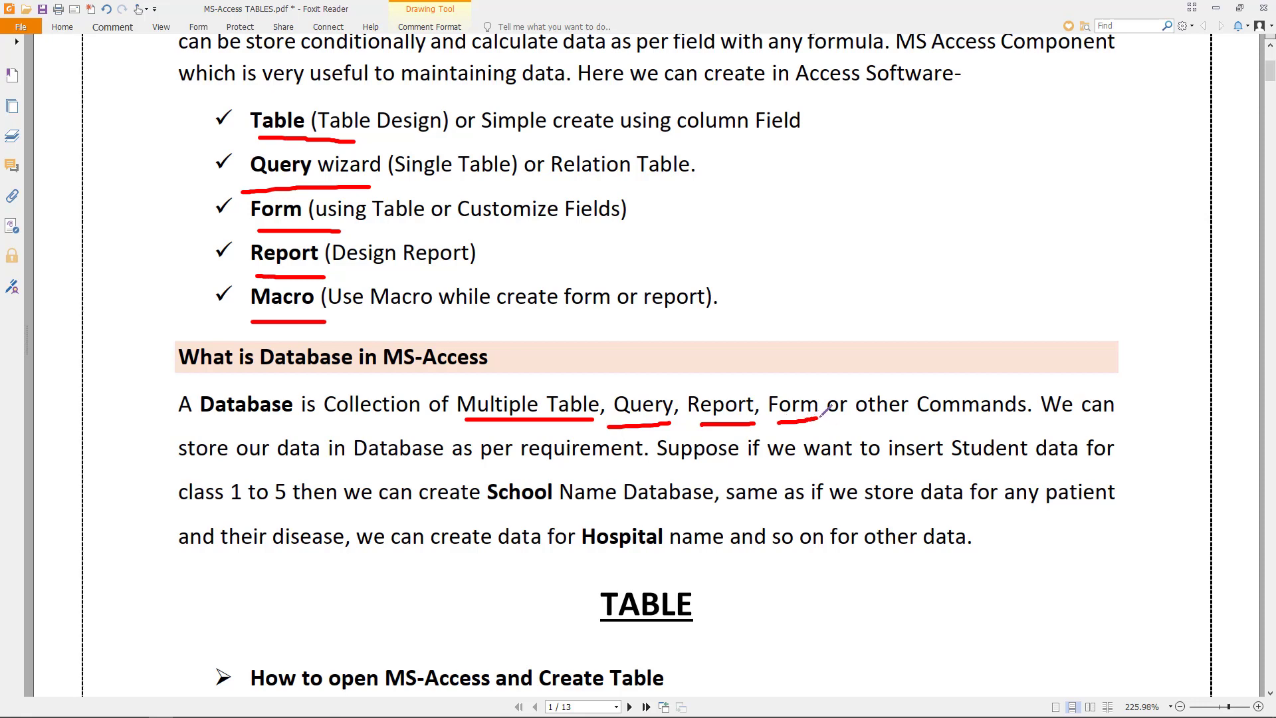
# - Draw red pencil underlines beneath Student, class 1 to 5 then, School Name and Hospital name
pyautogui.scroll(-1, 824, 410)
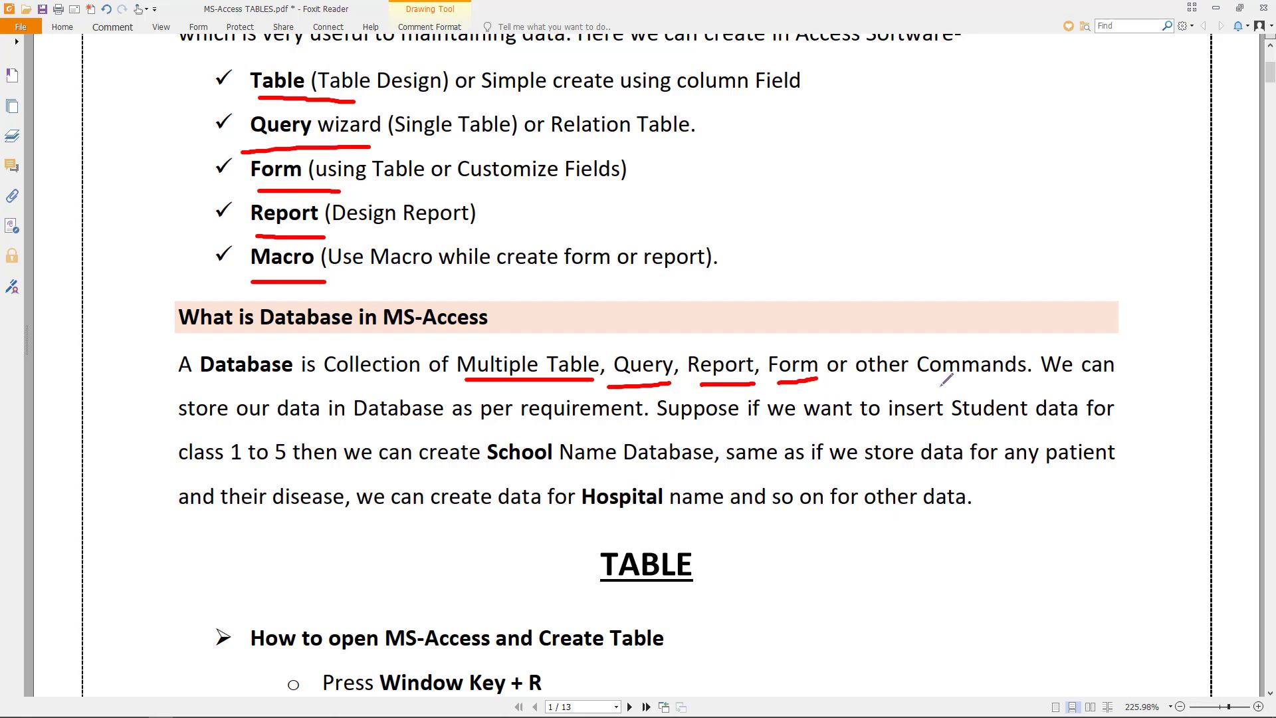
pyautogui.moveTo(955, 427); pyautogui.dragTo(1019, 429)
pyautogui.moveTo(192, 470); pyautogui.dragTo(325, 469)
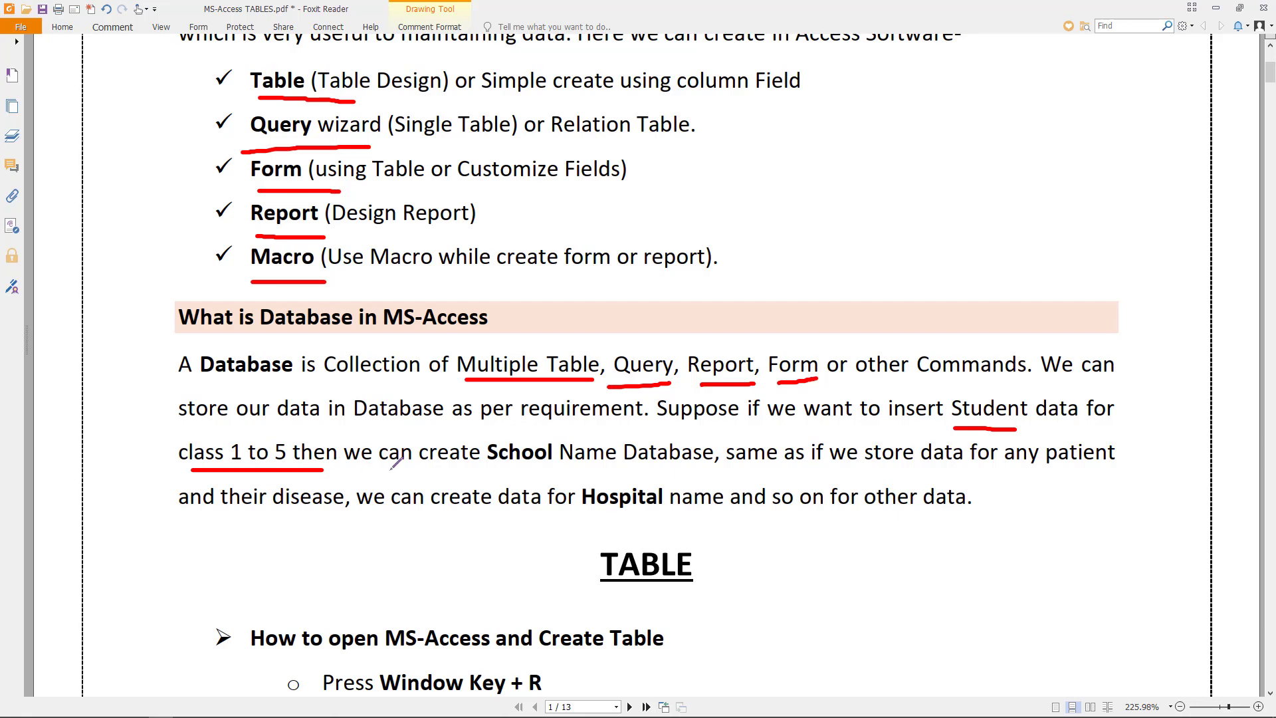
pyautogui.moveTo(492, 474); pyautogui.dragTo(603, 474)
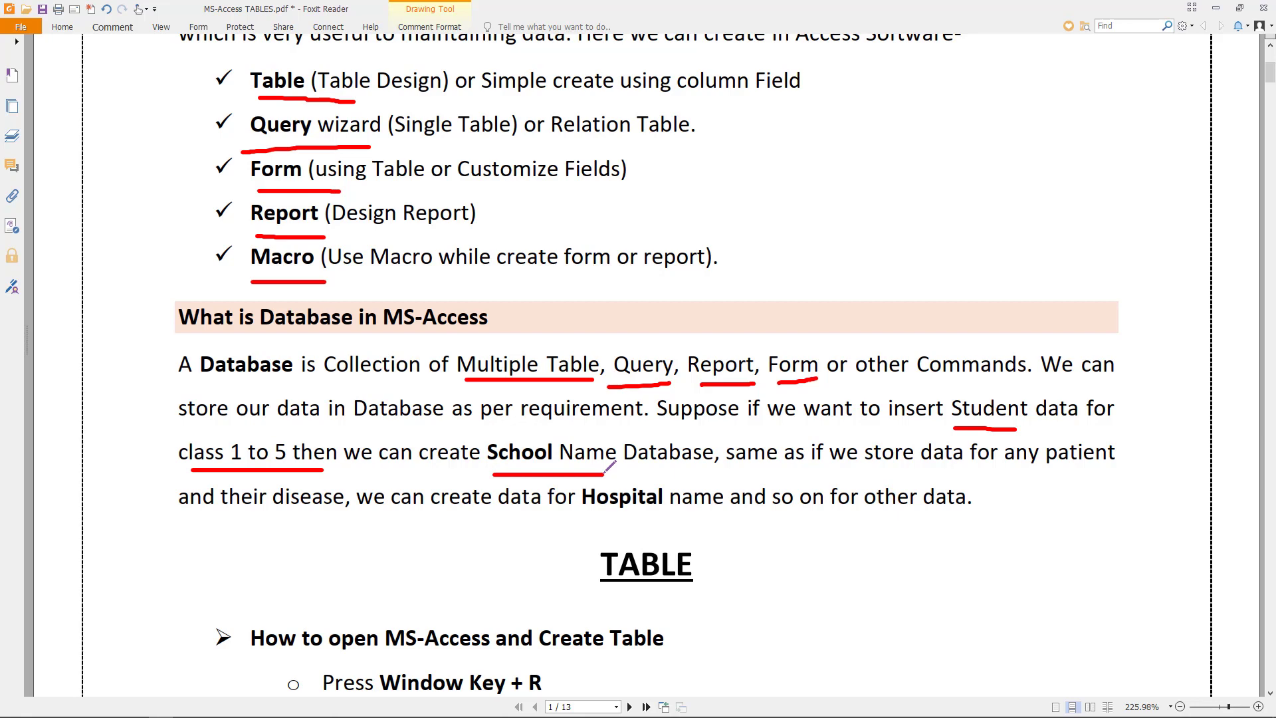
pyautogui.scroll(-2, 1040, 456)
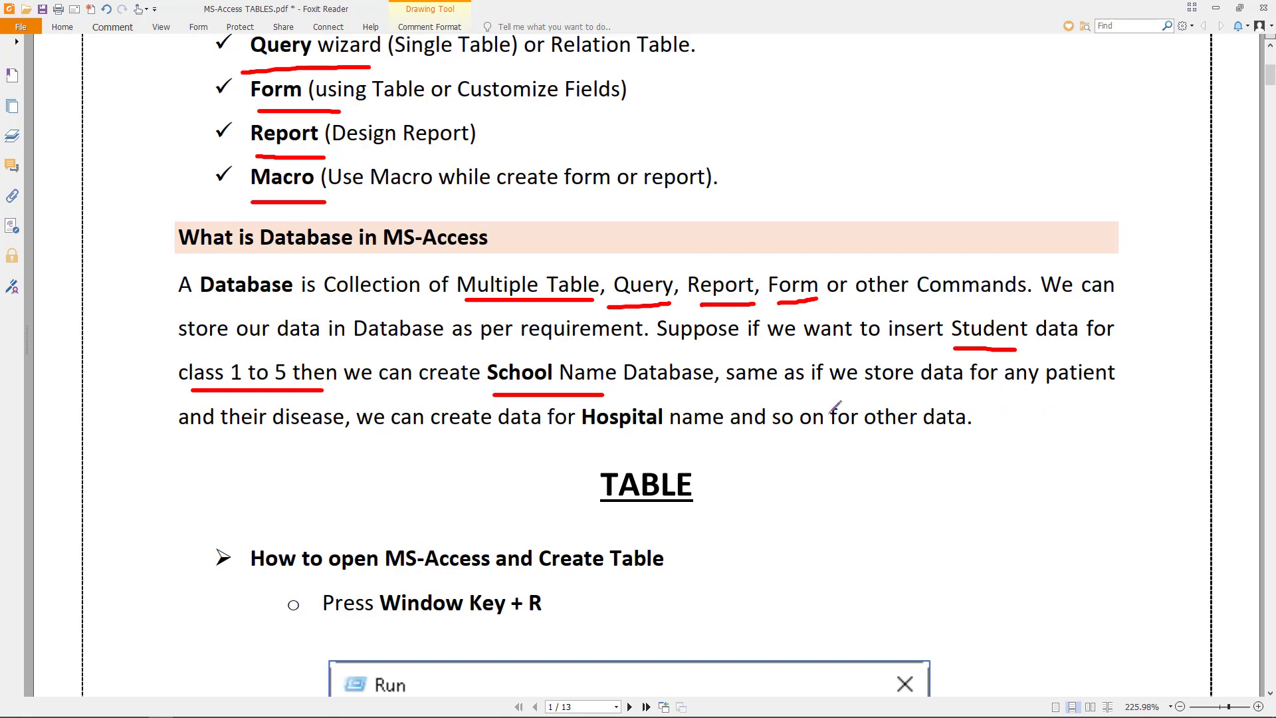
pyautogui.moveTo(588, 438); pyautogui.dragTo(691, 443)
pyautogui.scroll(-3, 798, 393)
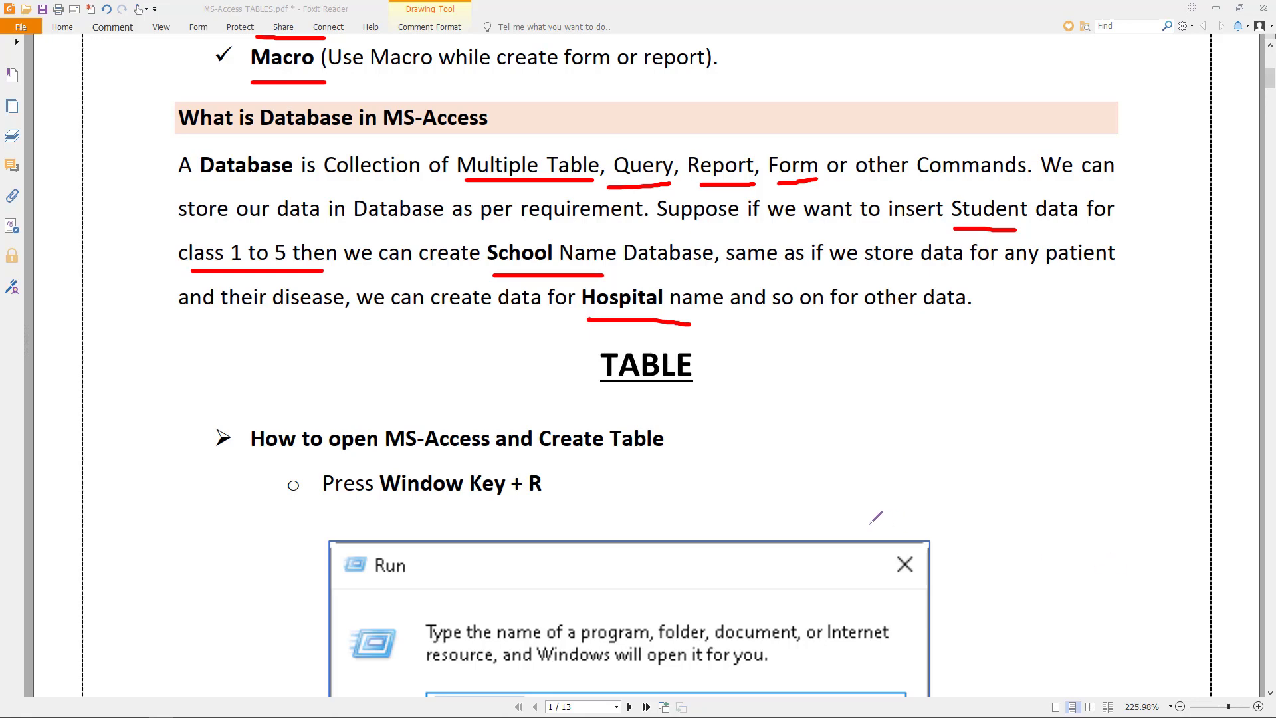
# - Underline the MS-Access Create Table heading and circle MSACCESS in the screenshot
pyautogui.scroll(-3, 857, 516)
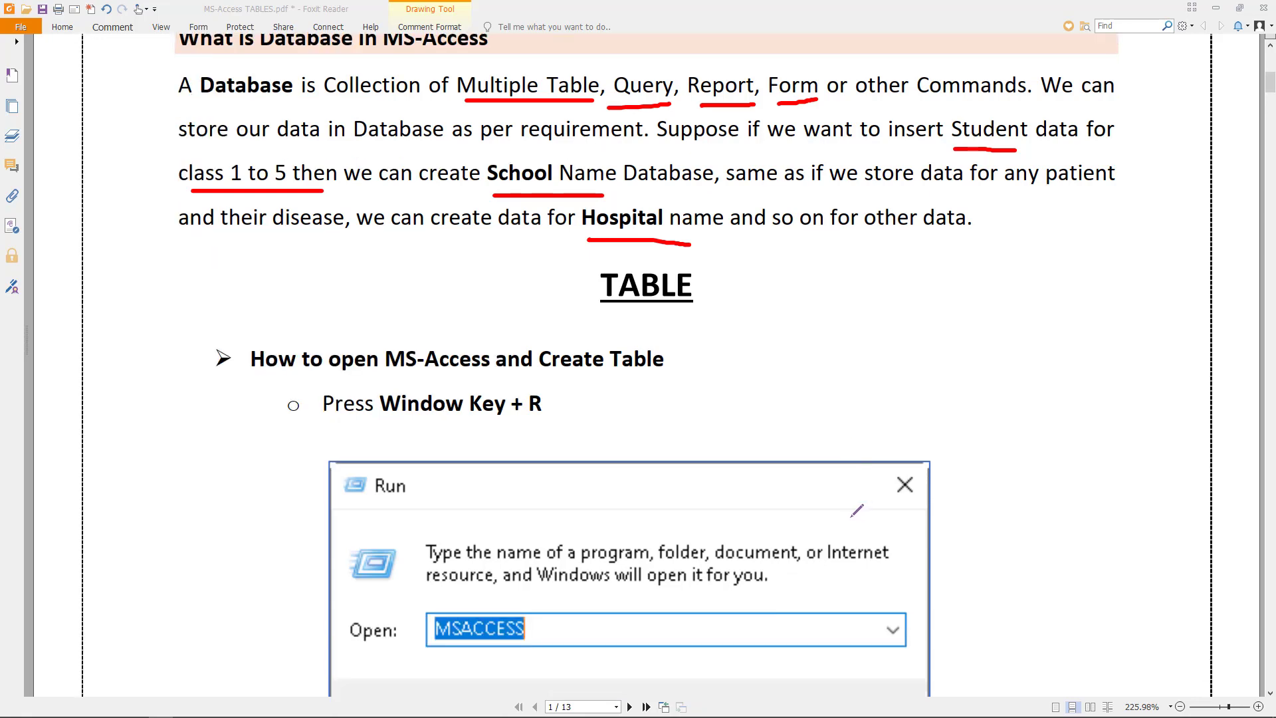
pyautogui.moveTo(385, 337); pyautogui.dragTo(649, 345)
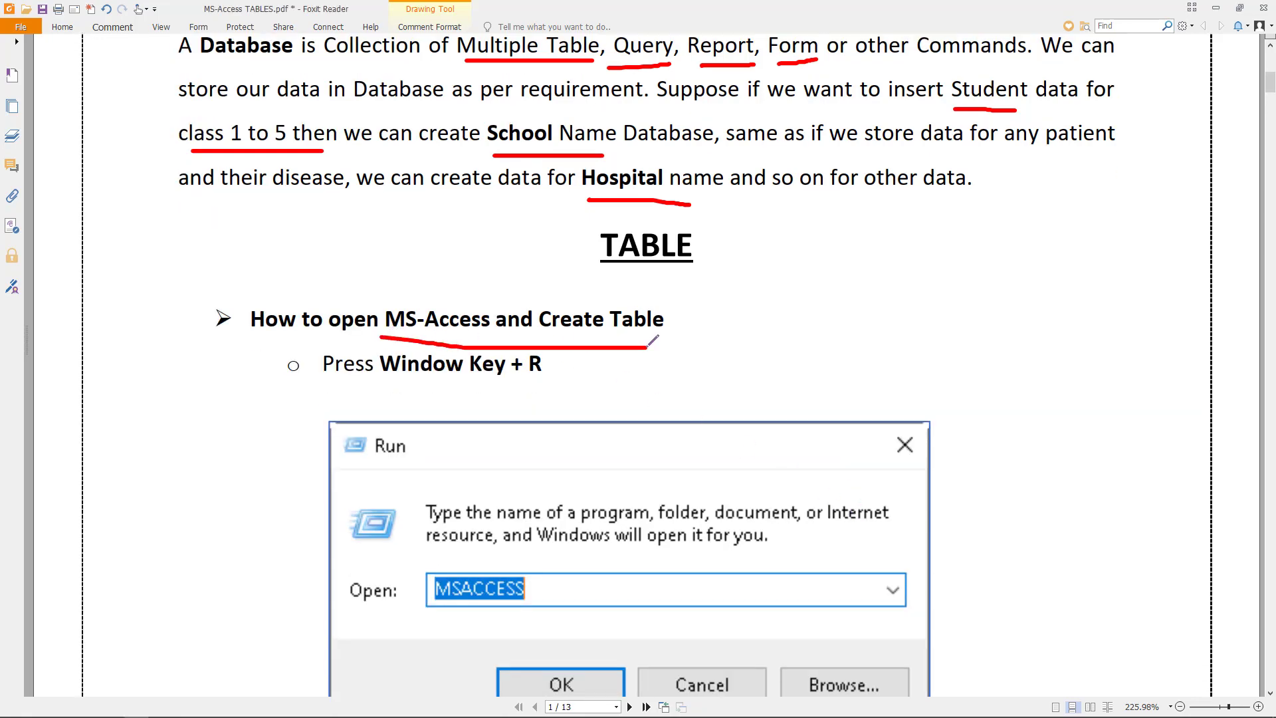
pyautogui.scroll(-1, 653, 340)
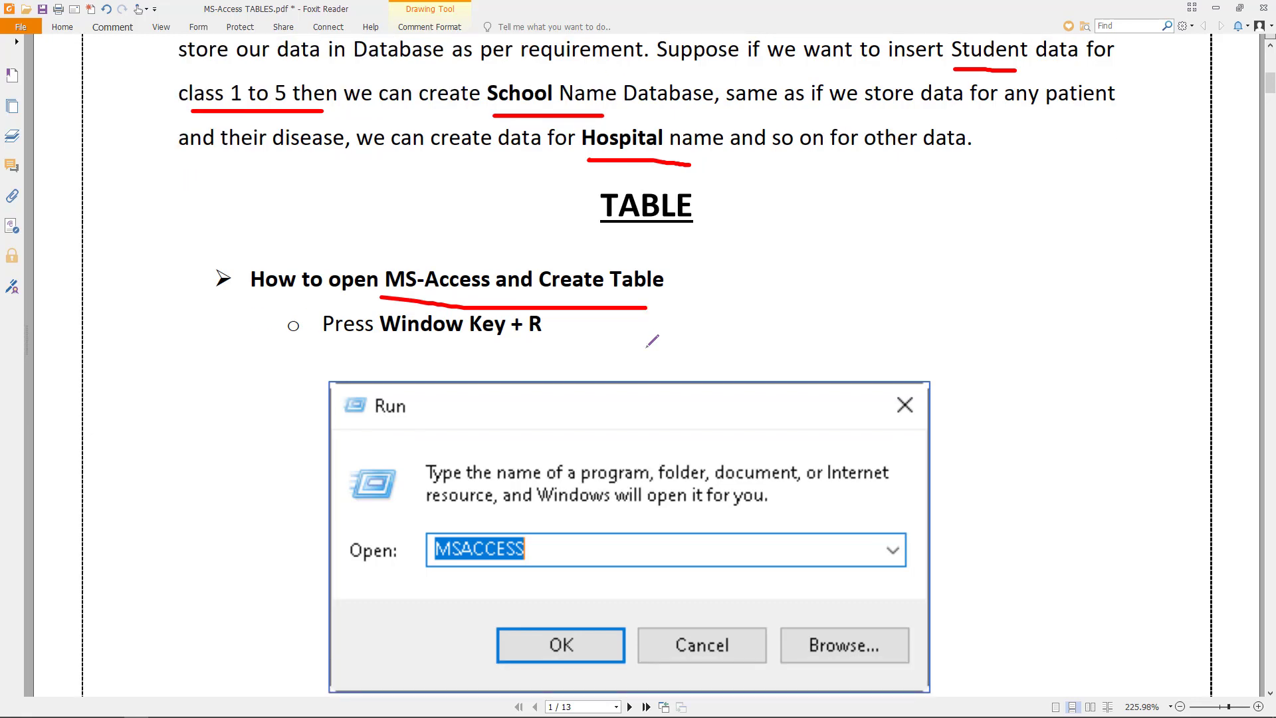
pyautogui.moveTo(479, 520)
pyautogui.mouseDown()
pyautogui.moveTo(411, 540)
pyautogui.moveTo(480, 586)
pyautogui.moveTo(532, 515)
pyautogui.moveTo(458, 519)
pyautogui.mouseUp()
pyautogui.click(463, 642)
pyautogui.moveTo(467, 648); pyautogui.dragTo(517, 635)
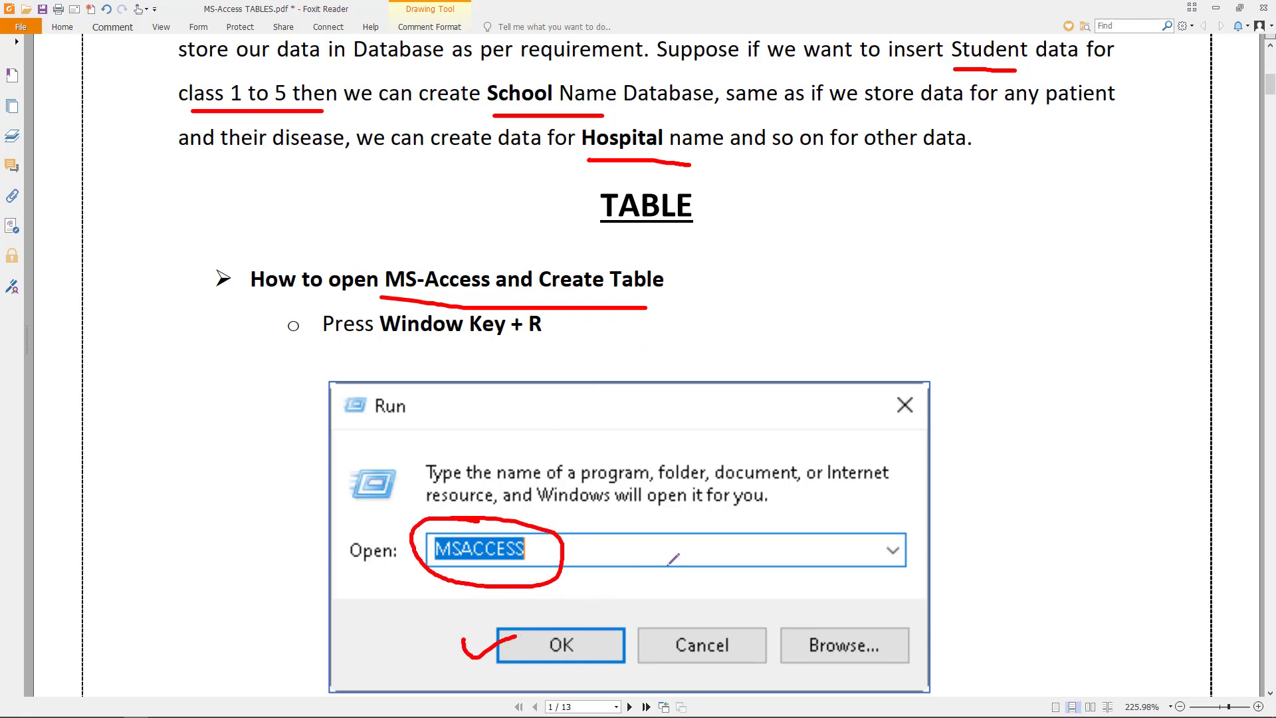
# - Tick the Blank database option in the screenshot
pyautogui.scroll(-3, 671, 560)
pyautogui.scroll(-2, 671, 560)
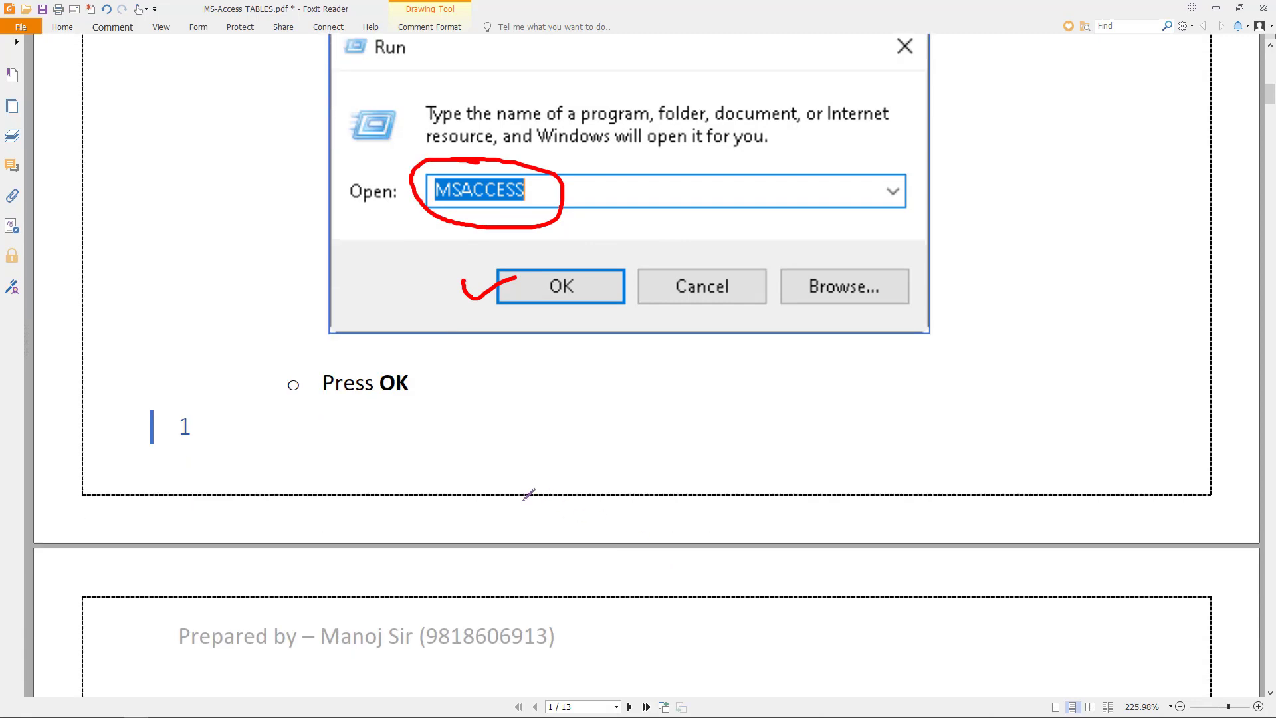
pyautogui.scroll(-7, 528, 494)
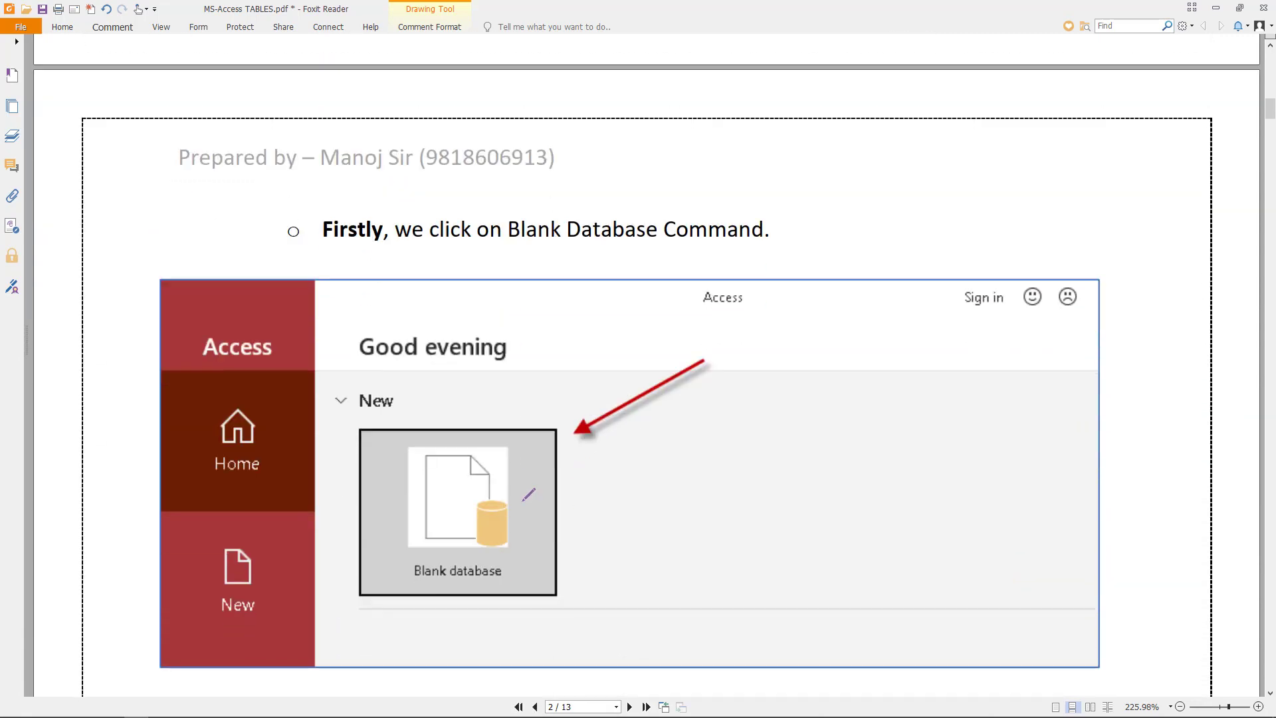
pyautogui.scroll(-1, 528, 494)
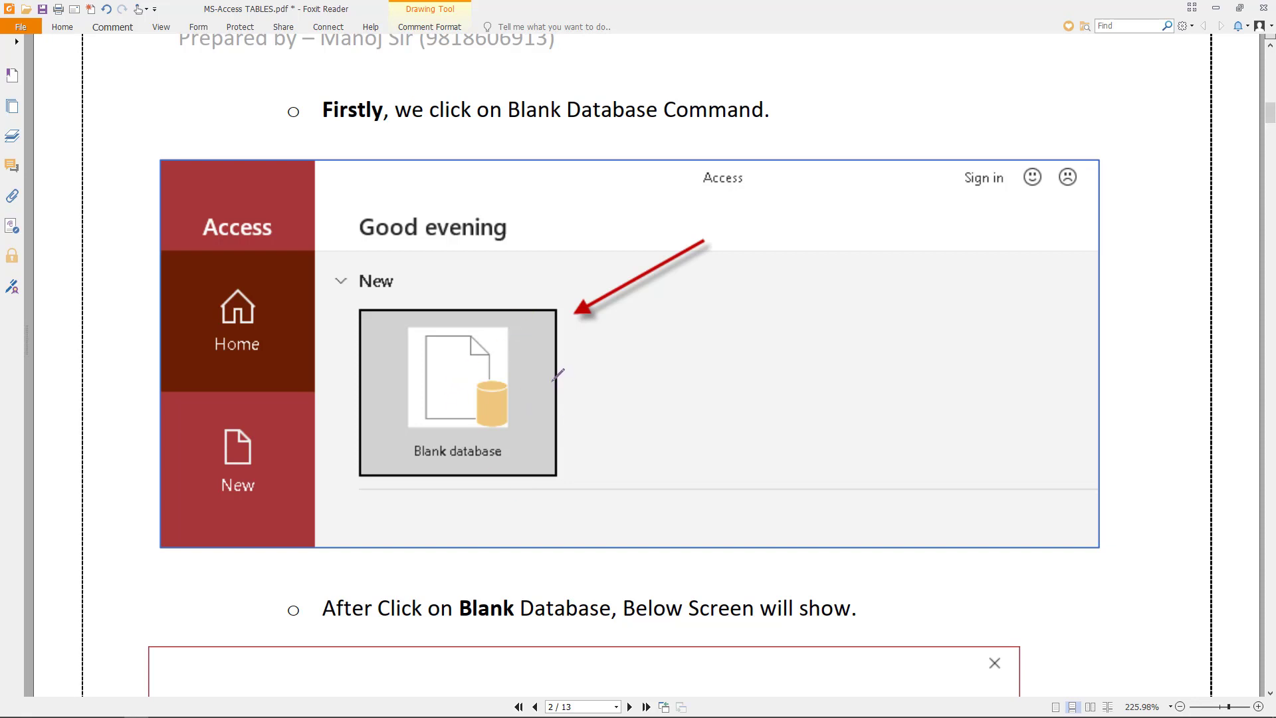
pyautogui.moveTo(541, 398); pyautogui.dragTo(635, 382)
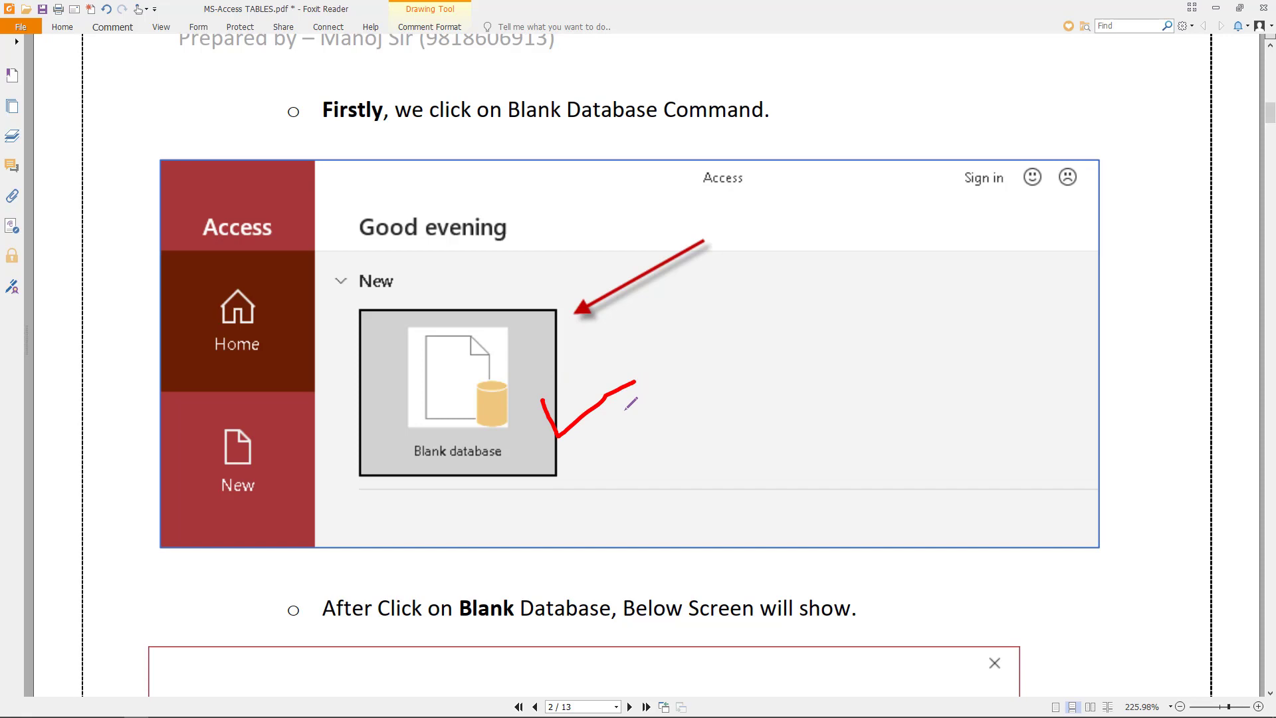
# - Circle the folder icon and tick Create in the Blank database dialog screenshot
pyautogui.scroll(-3, 630, 403)
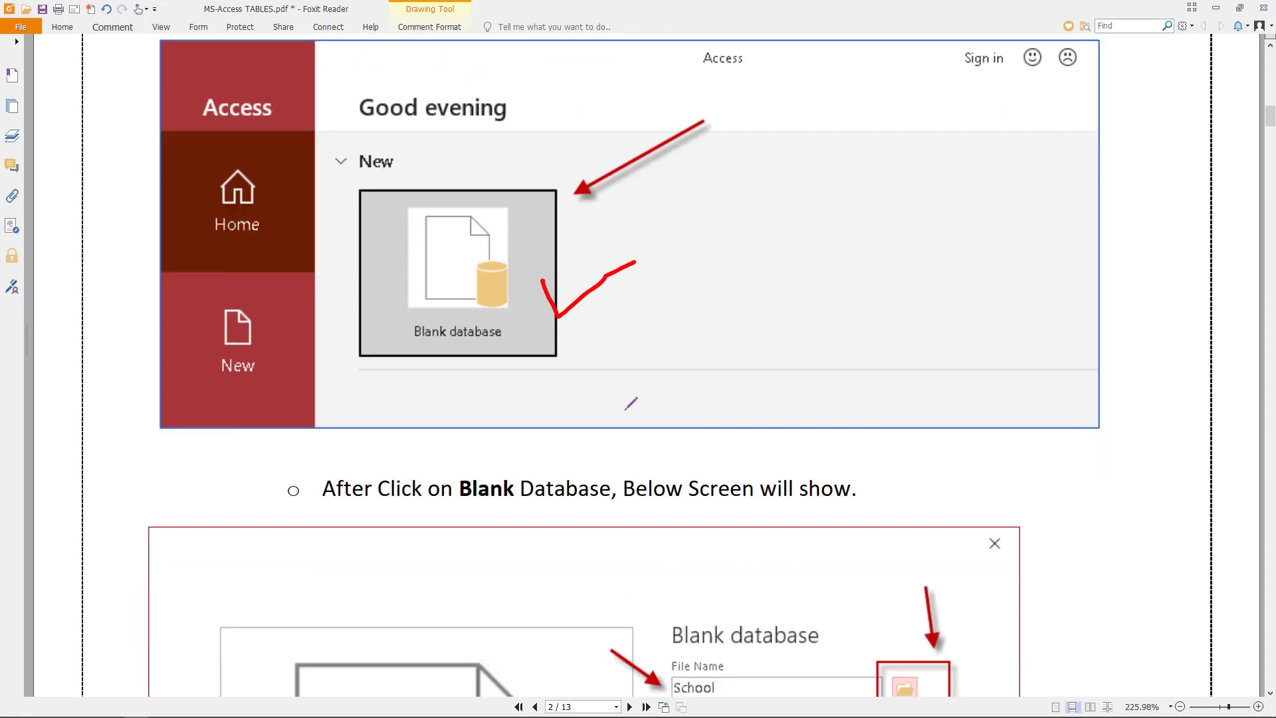
pyautogui.scroll(-3, 630, 403)
pyautogui.scroll(-3, 639, 405)
pyautogui.moveTo(925, 411)
pyautogui.mouseDown()
pyautogui.moveTo(865, 429)
pyautogui.moveTo(897, 495)
pyautogui.moveTo(974, 458)
pyautogui.moveTo(919, 412)
pyautogui.mouseUp()
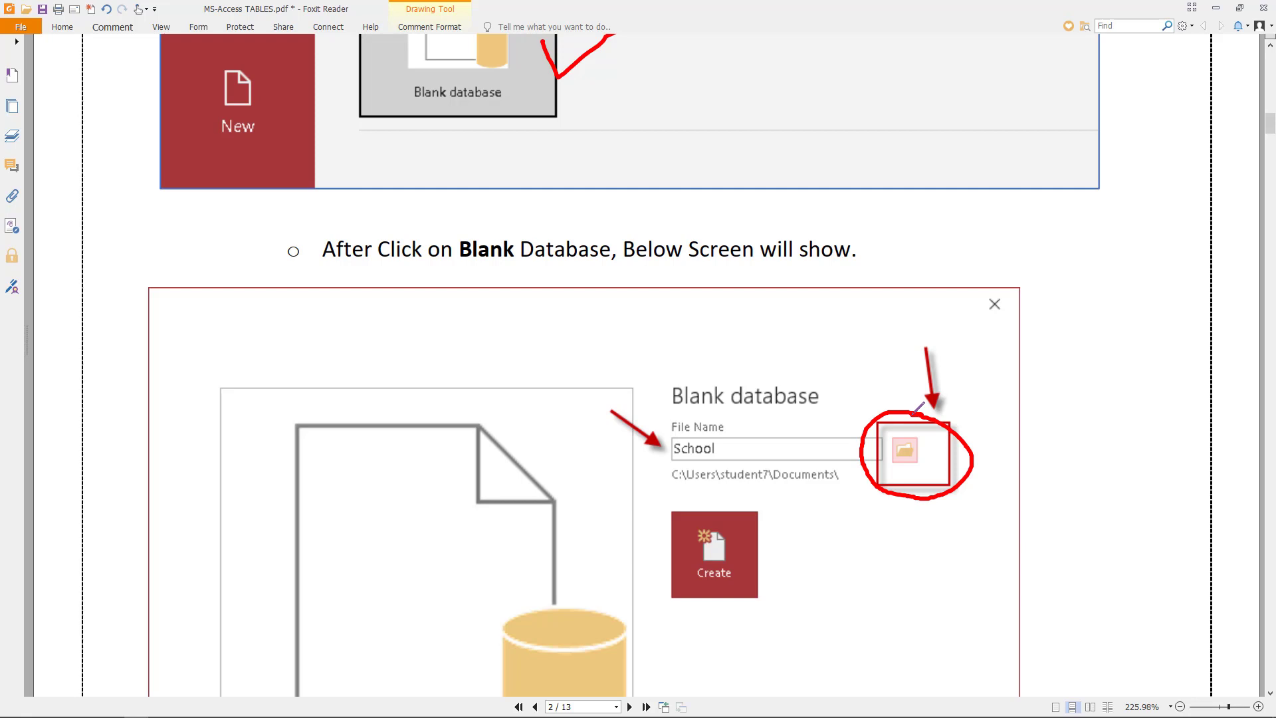
pyautogui.scroll(-2, 782, 512)
pyautogui.moveTo(720, 532); pyautogui.dragTo(788, 503)
pyautogui.scroll(-4, 542, 499)
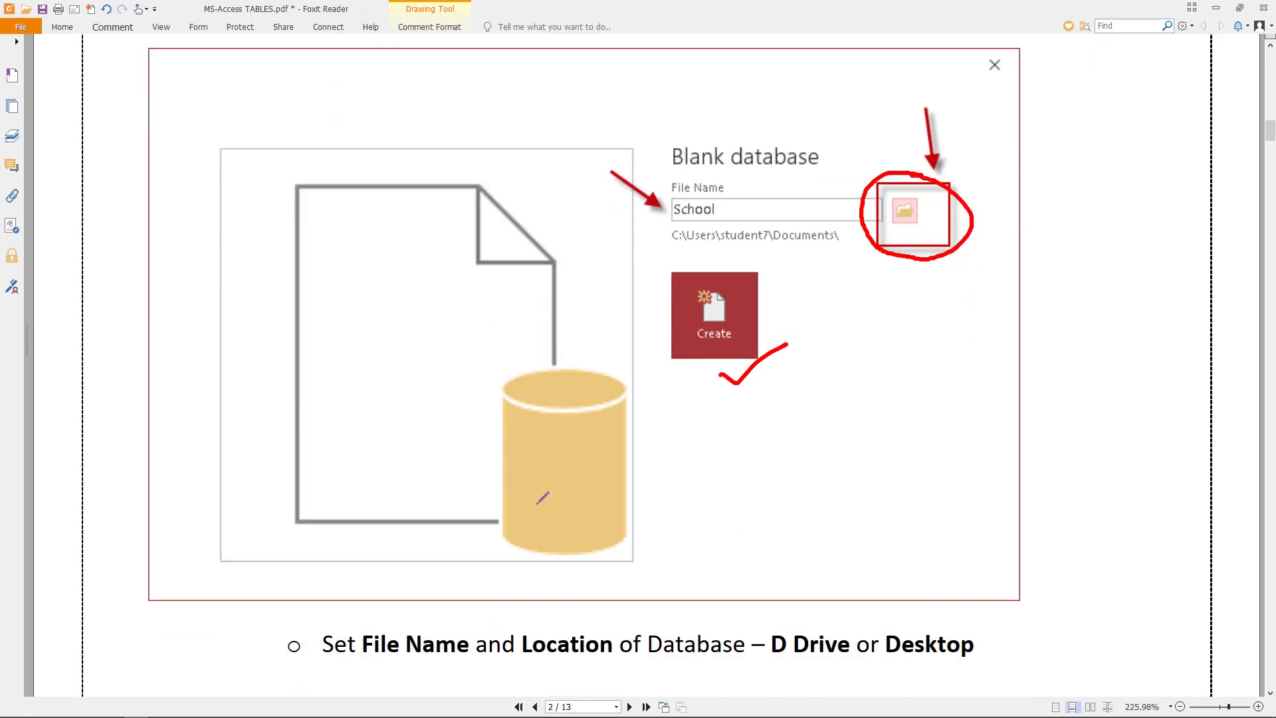
pyautogui.scroll(-15, 542, 498)
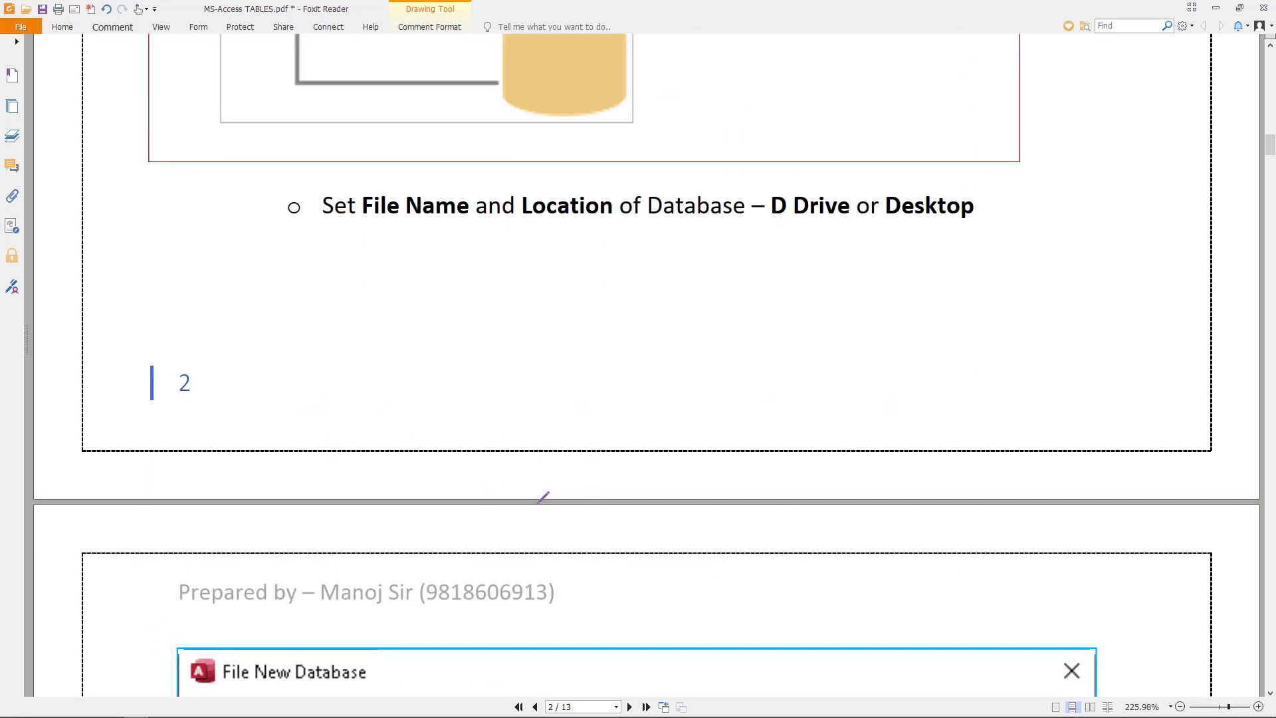
# - Tick Table1 and circle the ID column with its (New) cell
pyautogui.scroll(-13, 542, 498)
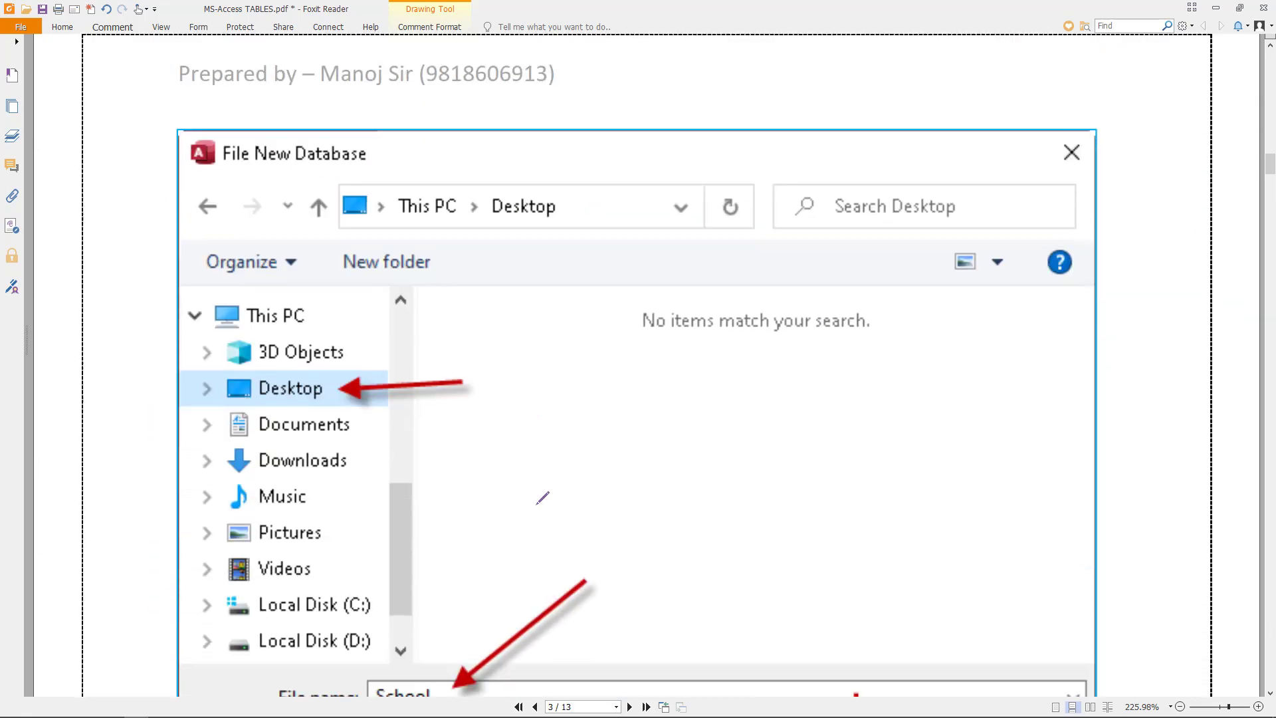
pyautogui.scroll(-2, 542, 498)
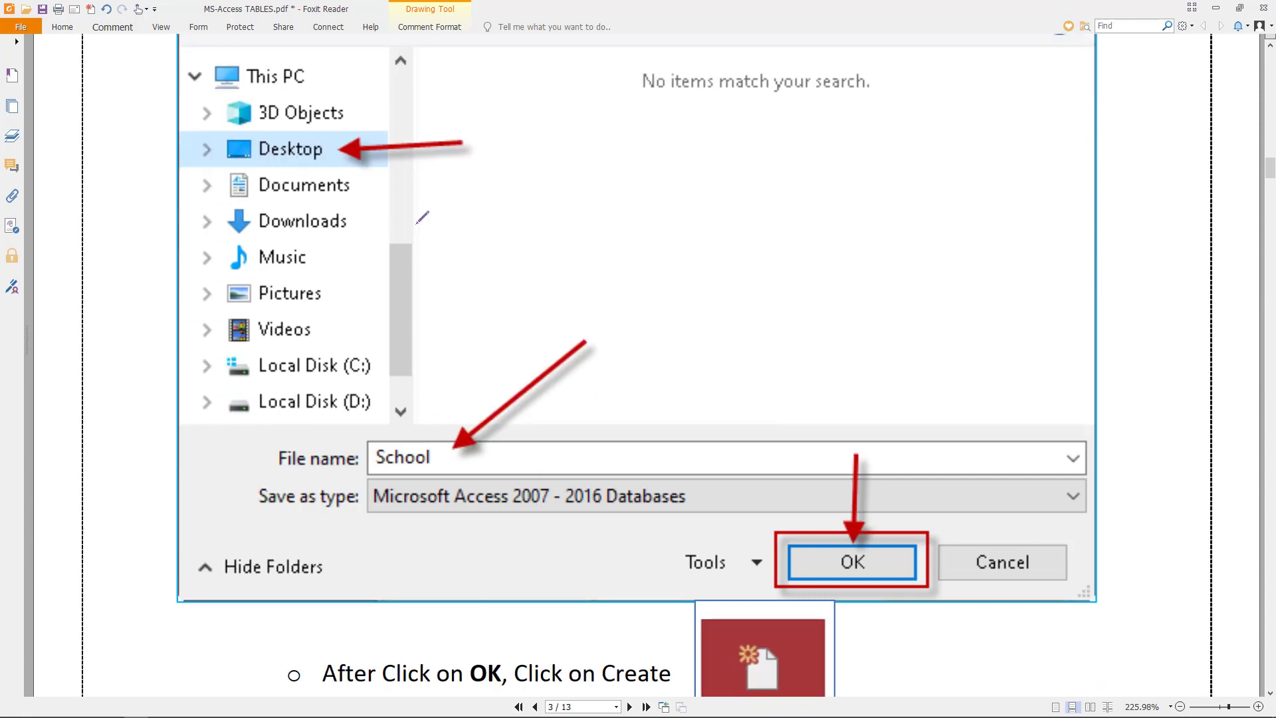
pyautogui.scroll(-6, 425, 300)
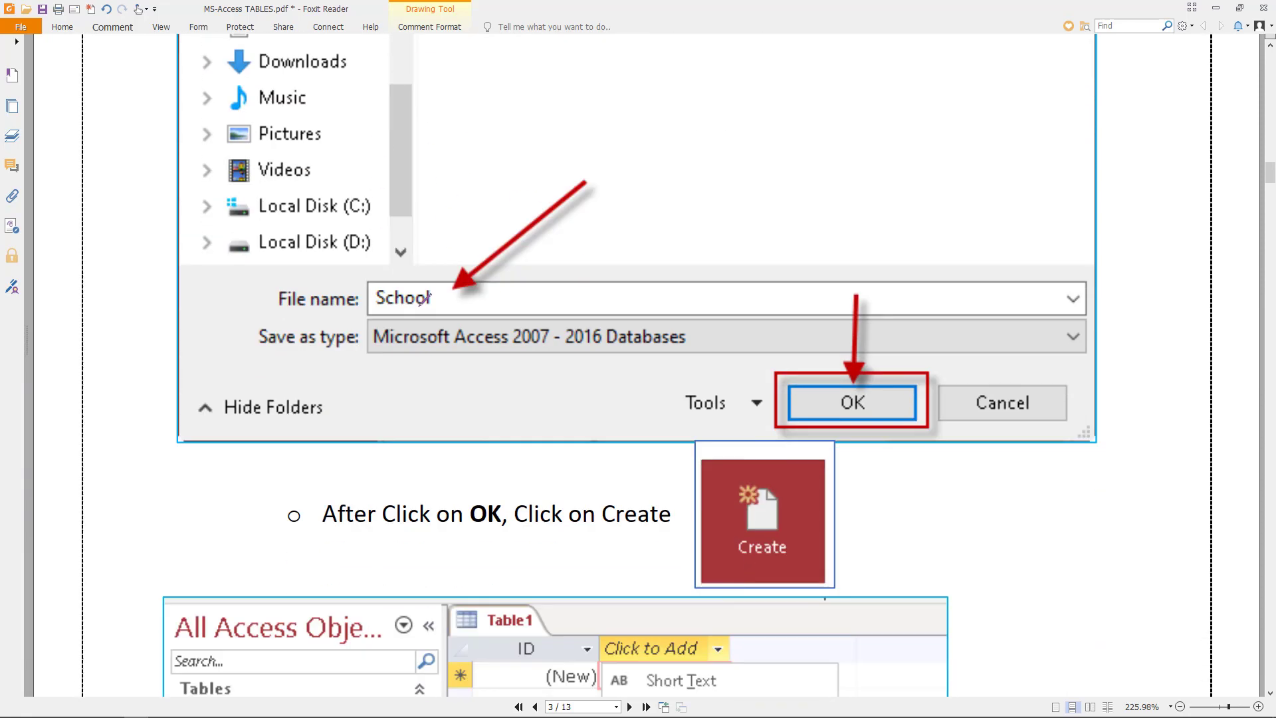
pyautogui.scroll(-5, 747, 447)
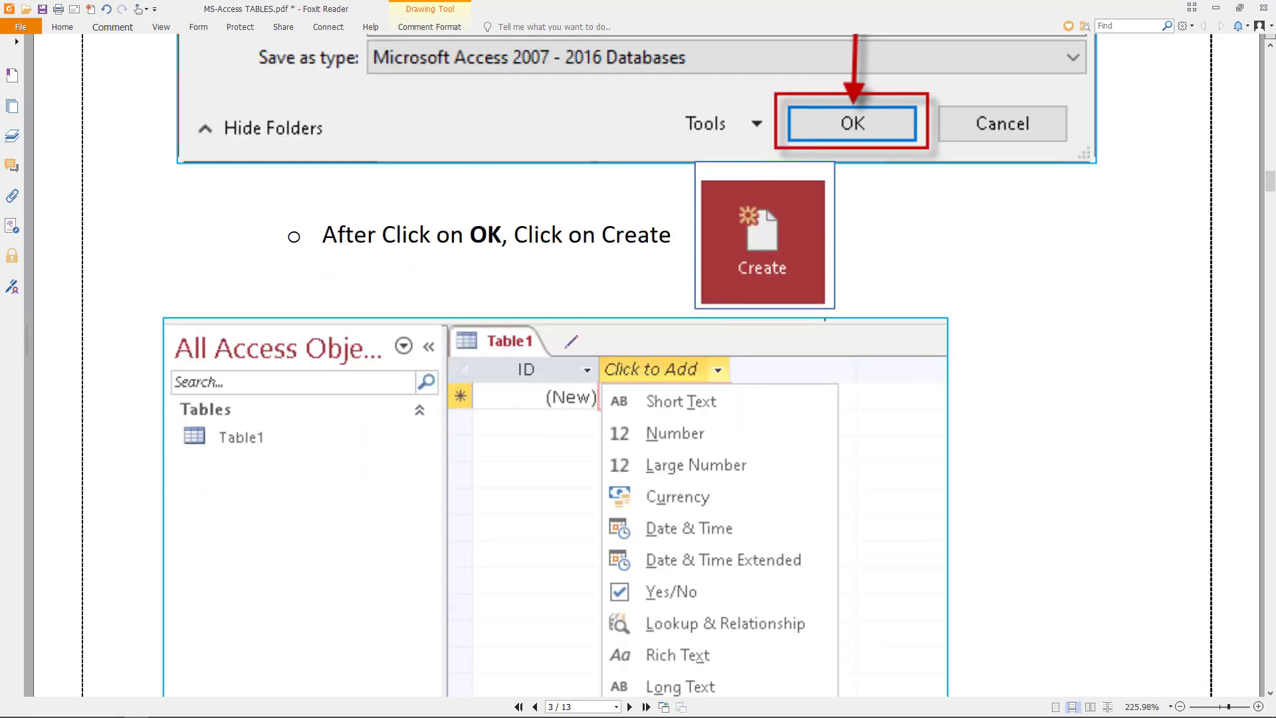
pyautogui.moveTo(499, 326); pyautogui.dragTo(570, 300)
pyautogui.scroll(-3, 577, 295)
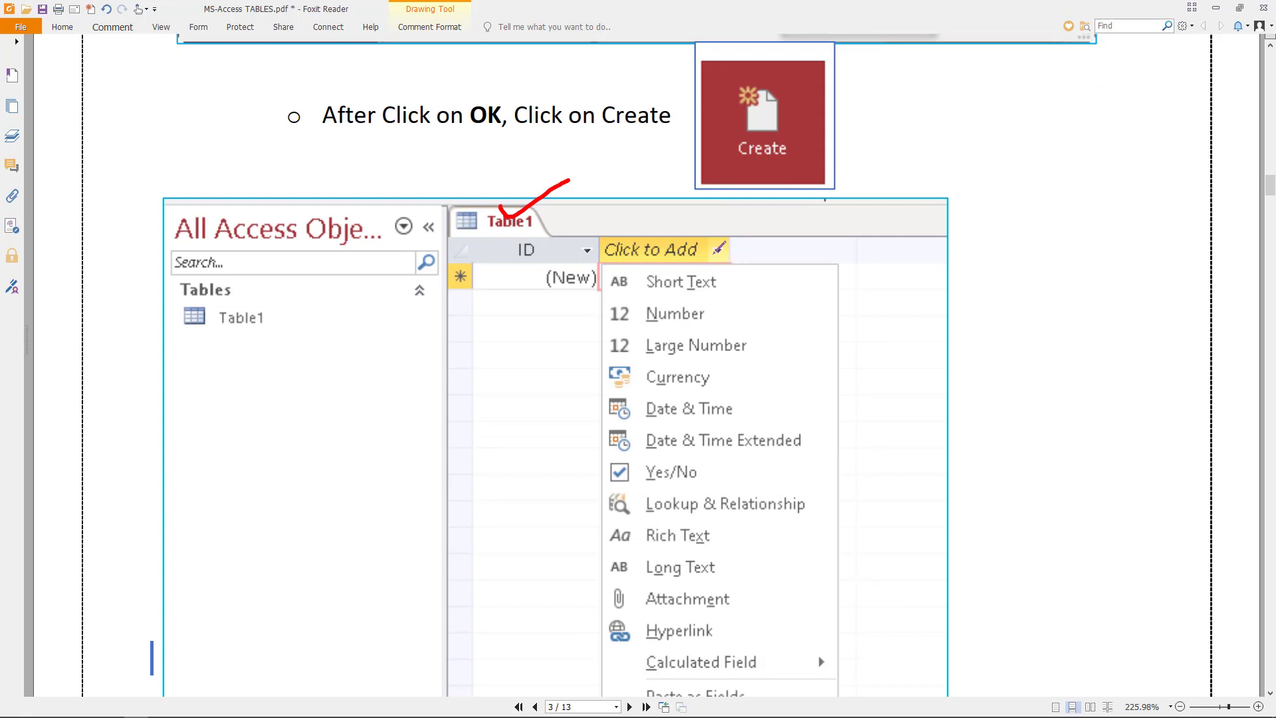
pyautogui.moveTo(547, 224)
pyautogui.mouseDown()
pyautogui.moveTo(497, 284)
pyautogui.moveTo(588, 309)
pyautogui.moveTo(605, 242)
pyautogui.moveTo(538, 225)
pyautogui.mouseUp()
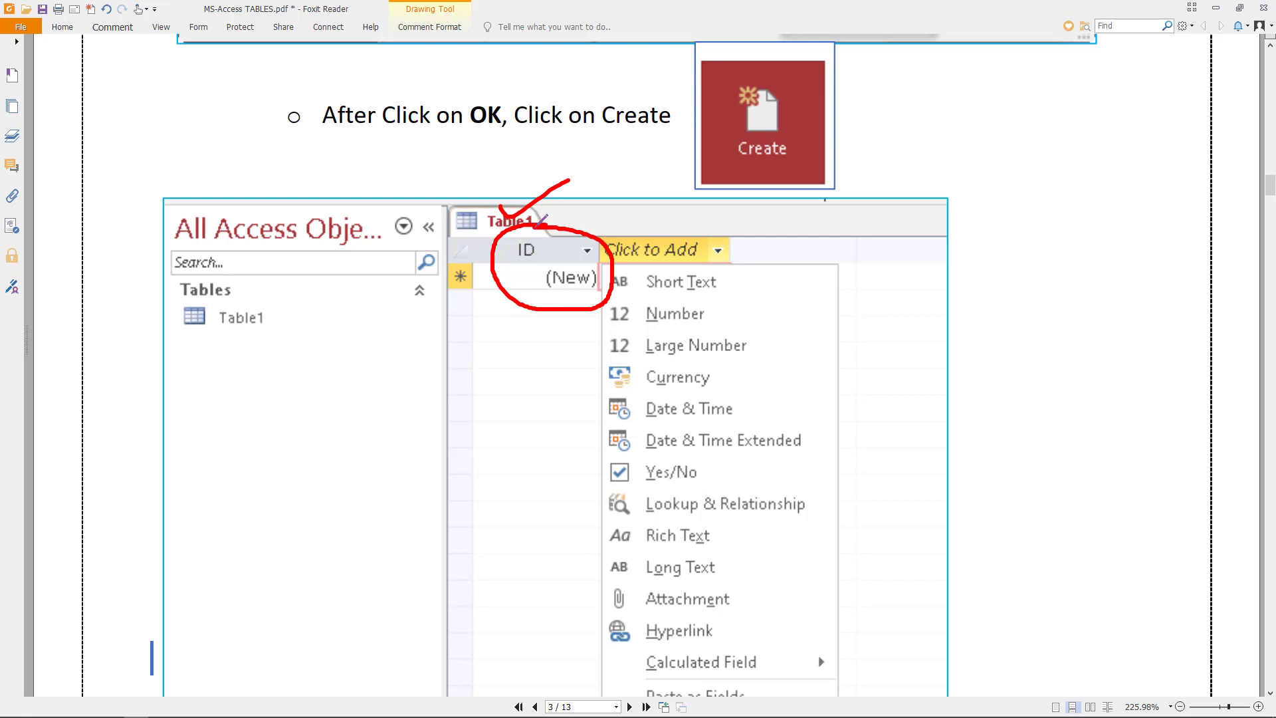
# - Bracket the field-type list and underline Short Text, Number and Large Number
pyautogui.scroll(-1, 692, 273)
pyautogui.moveTo(756, 234)
pyautogui.mouseDown()
pyautogui.moveTo(845, 234)
pyautogui.moveTo(864, 583)
pyautogui.moveTo(783, 608)
pyautogui.mouseUp()
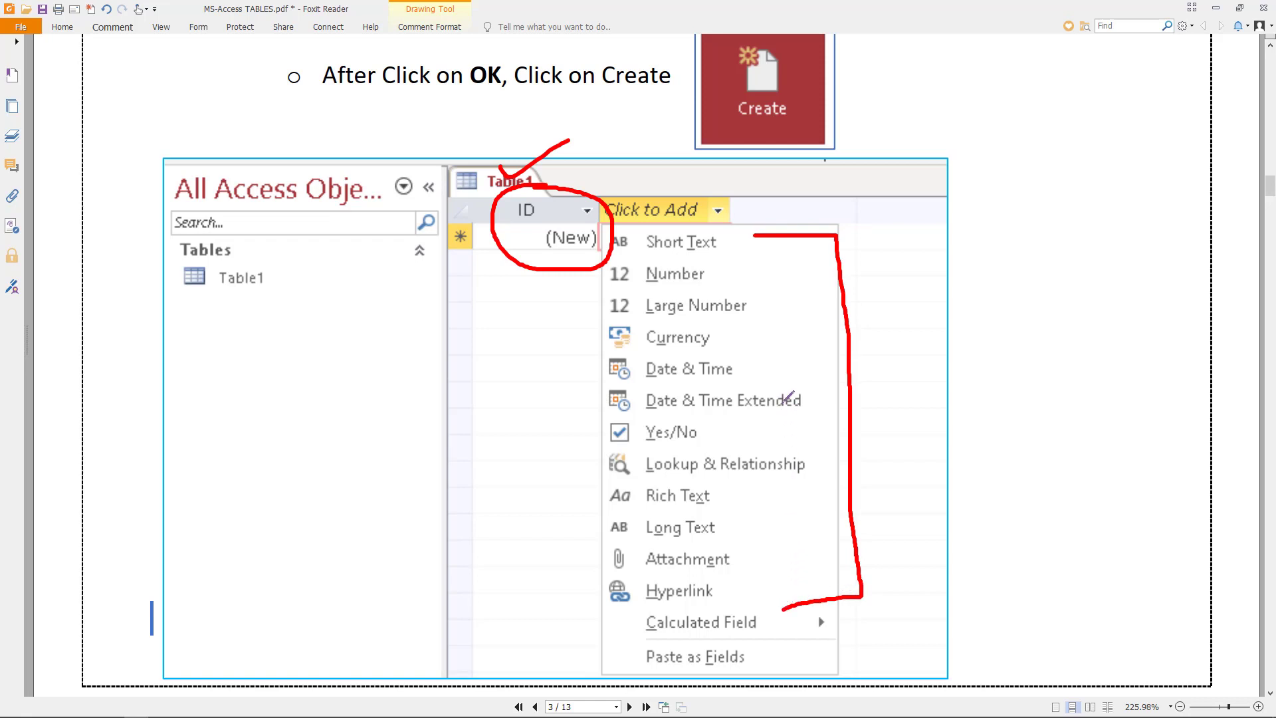
pyautogui.moveTo(649, 256); pyautogui.dragTo(720, 251)
pyautogui.moveTo(644, 290); pyautogui.dragTo(699, 290)
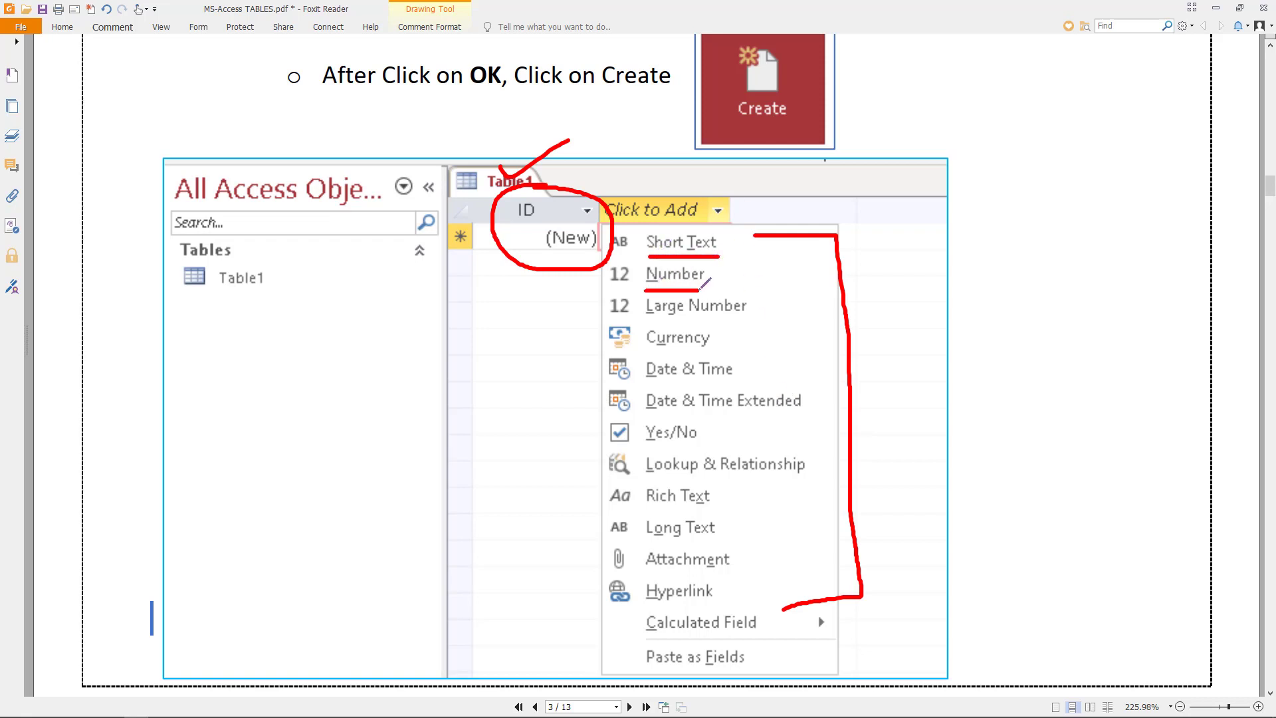
pyautogui.moveTo(644, 324); pyautogui.dragTo(749, 325)
pyautogui.scroll(-8, 754, 318)
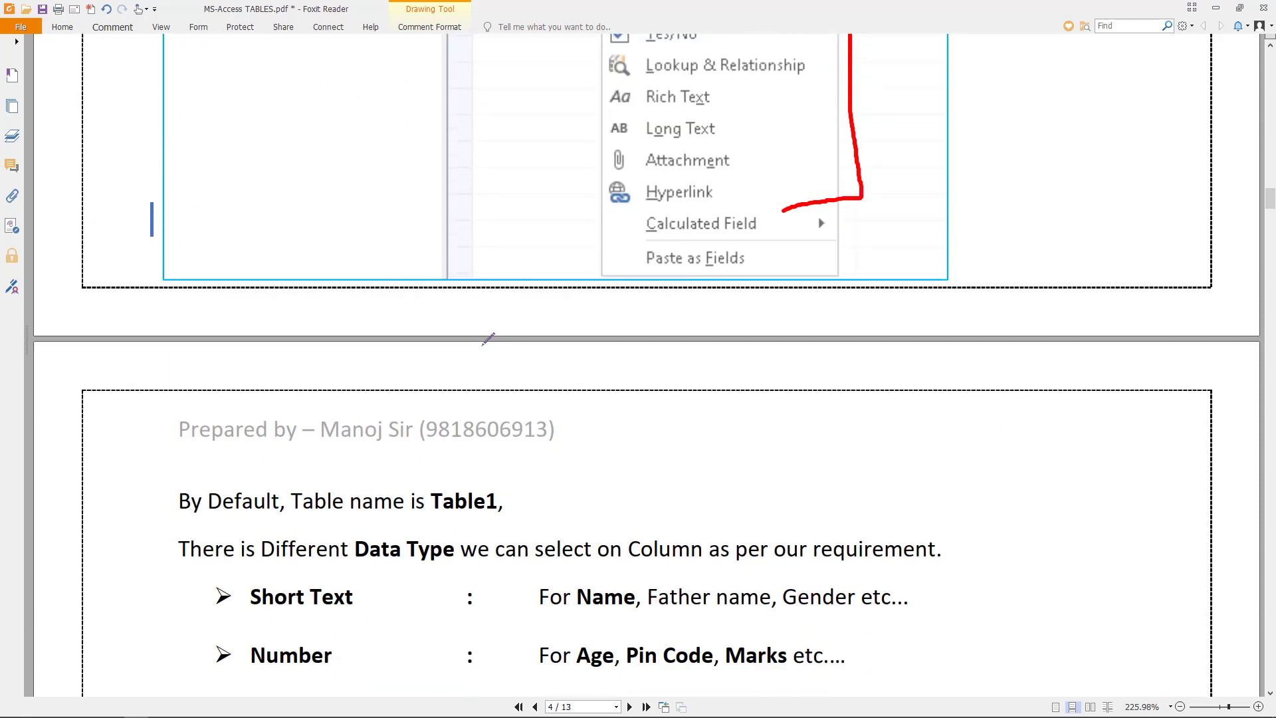
# - Underline the Name, Father name, Age and Contact examples in red
pyautogui.scroll(-1, 425, 401)
pyautogui.moveTo(277, 382); pyautogui.dragTo(358, 381)
pyautogui.moveTo(570, 379); pyautogui.dragTo(869, 382)
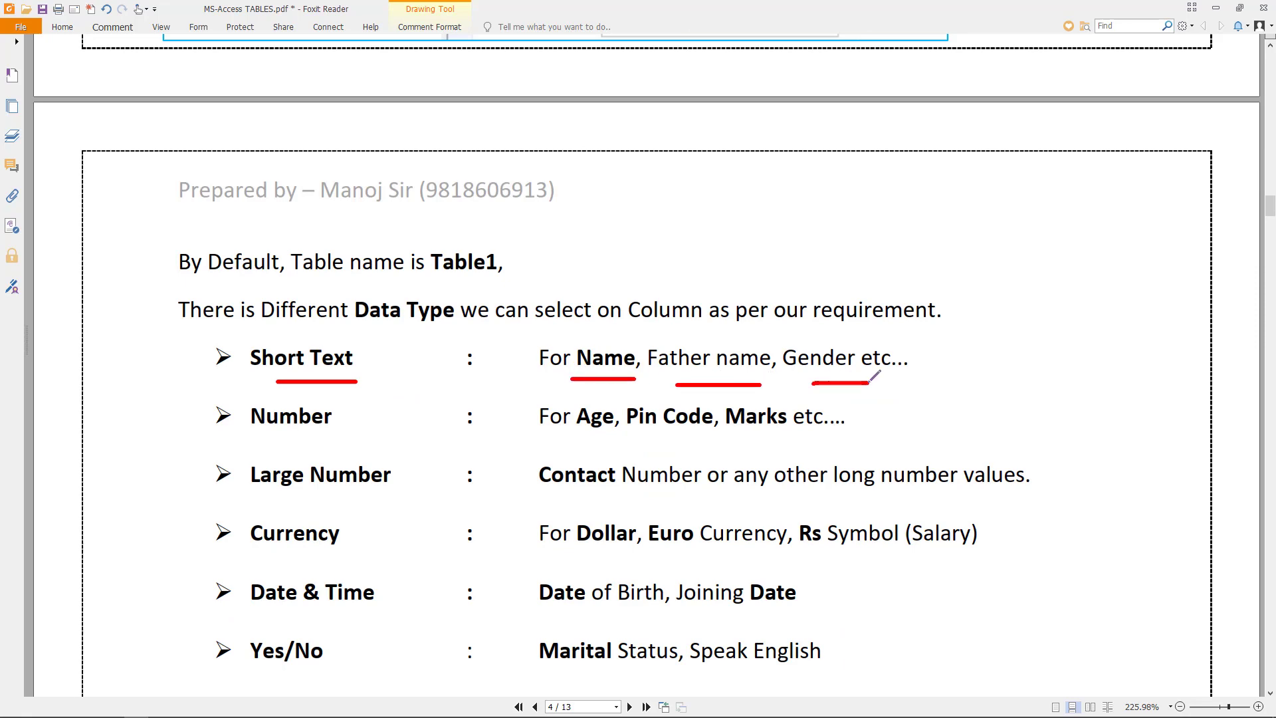
pyautogui.scroll(-2, 869, 379)
pyautogui.moveTo(583, 283); pyautogui.dragTo(789, 274)
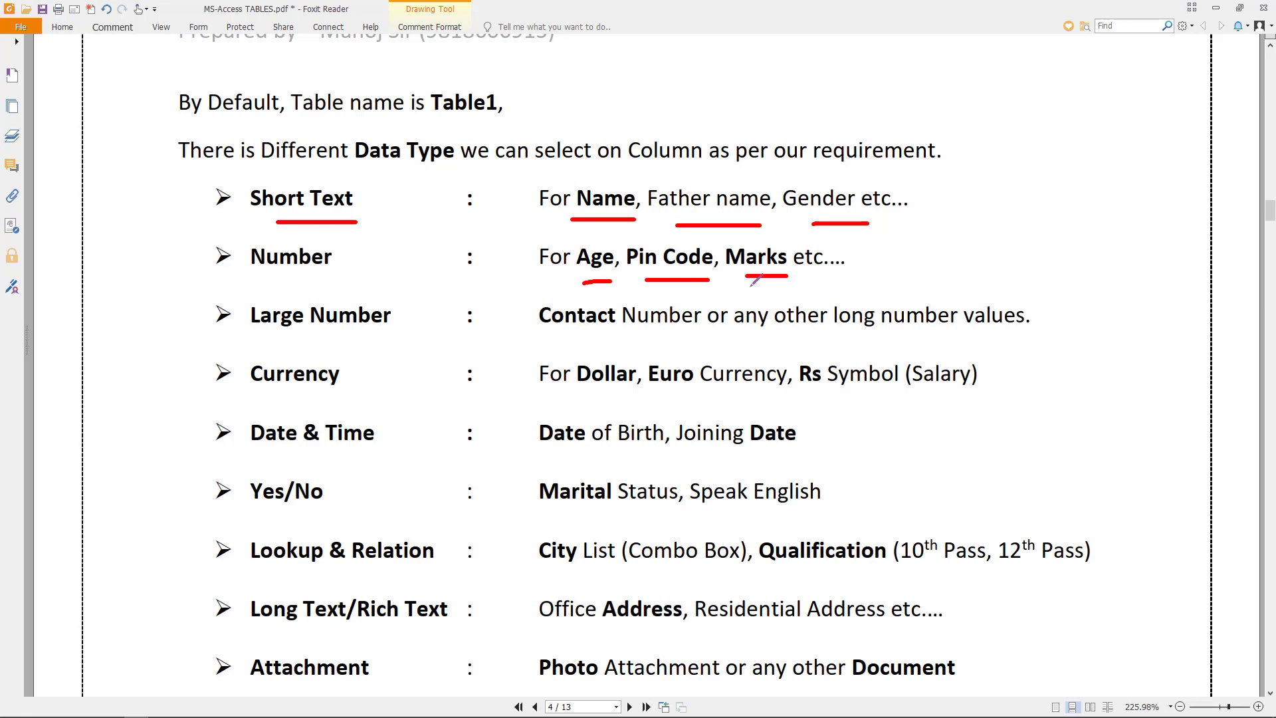
pyautogui.scroll(-3, 328, 253)
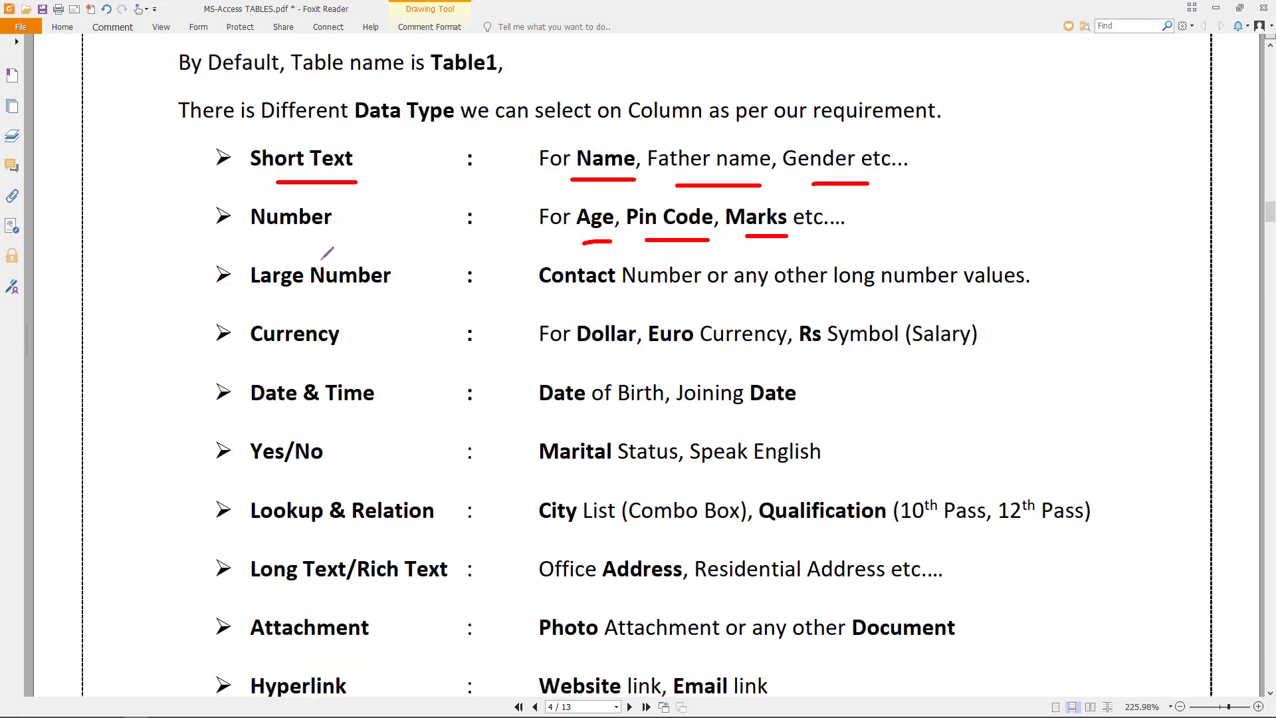
pyautogui.moveTo(276, 262); pyautogui.dragTo(285, 262)
pyautogui.moveTo(537, 259); pyautogui.dragTo(650, 257)
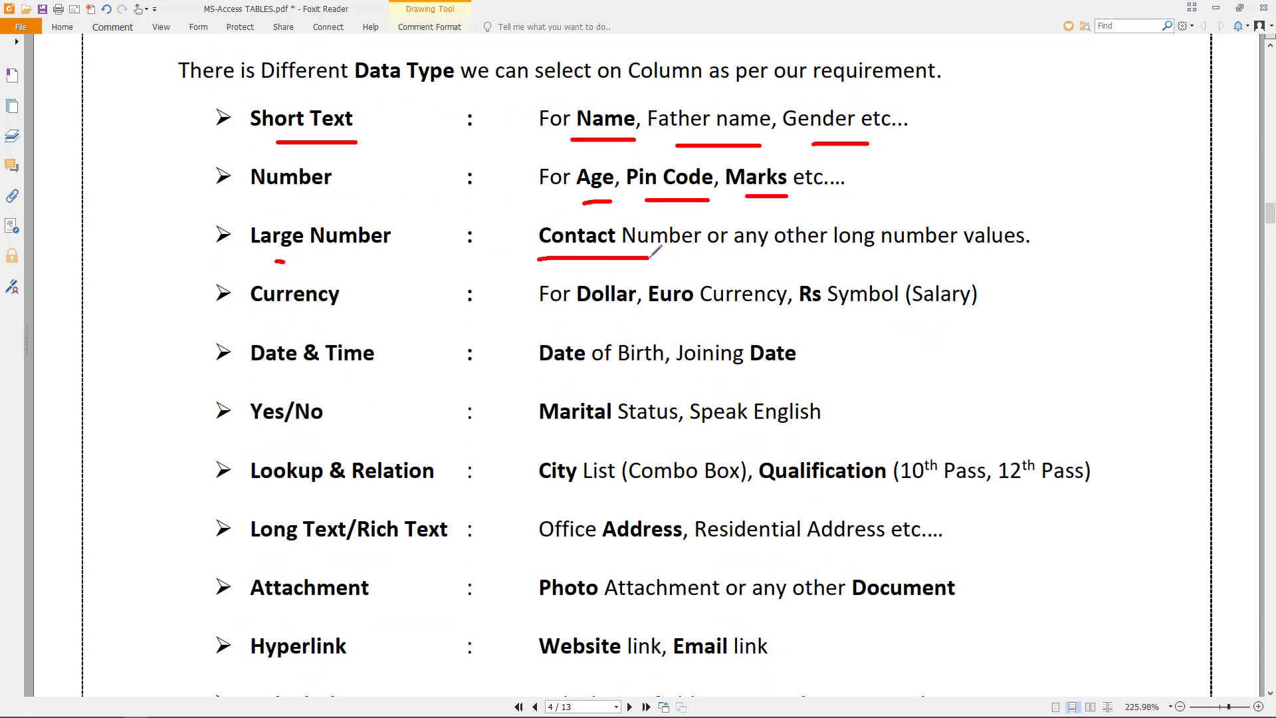
# - Underline Dollar, Euro and Rs, then bracket the data-type list down to Attachment
pyautogui.scroll(-1, 662, 255)
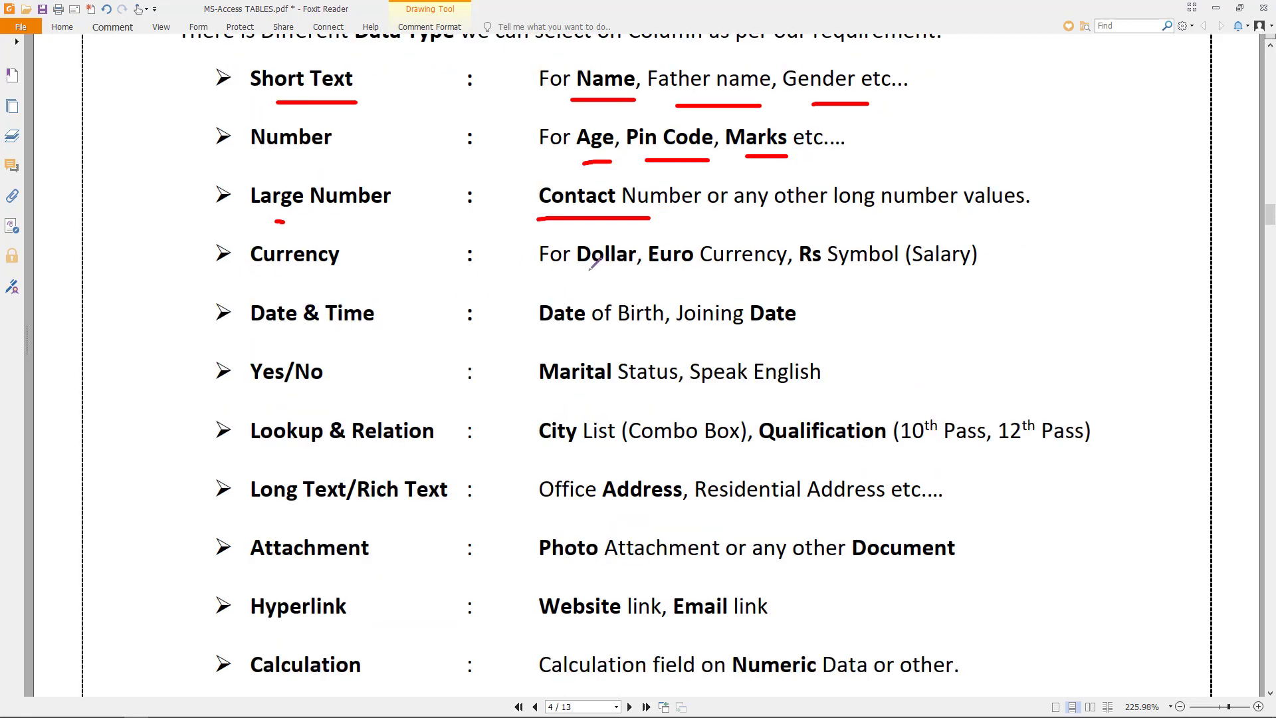
pyautogui.moveTo(582, 271); pyautogui.dragTo(626, 275)
pyautogui.moveTo(681, 276); pyautogui.dragTo(721, 276)
pyautogui.moveTo(807, 278); pyautogui.dragTo(831, 275)
pyautogui.scroll(1, 365, 226)
pyautogui.moveTo(187, 125)
pyautogui.mouseDown()
pyautogui.moveTo(110, 271)
pyautogui.moveTo(143, 408)
pyautogui.mouseUp()
pyautogui.moveTo(153, 467); pyautogui.dragTo(201, 594)
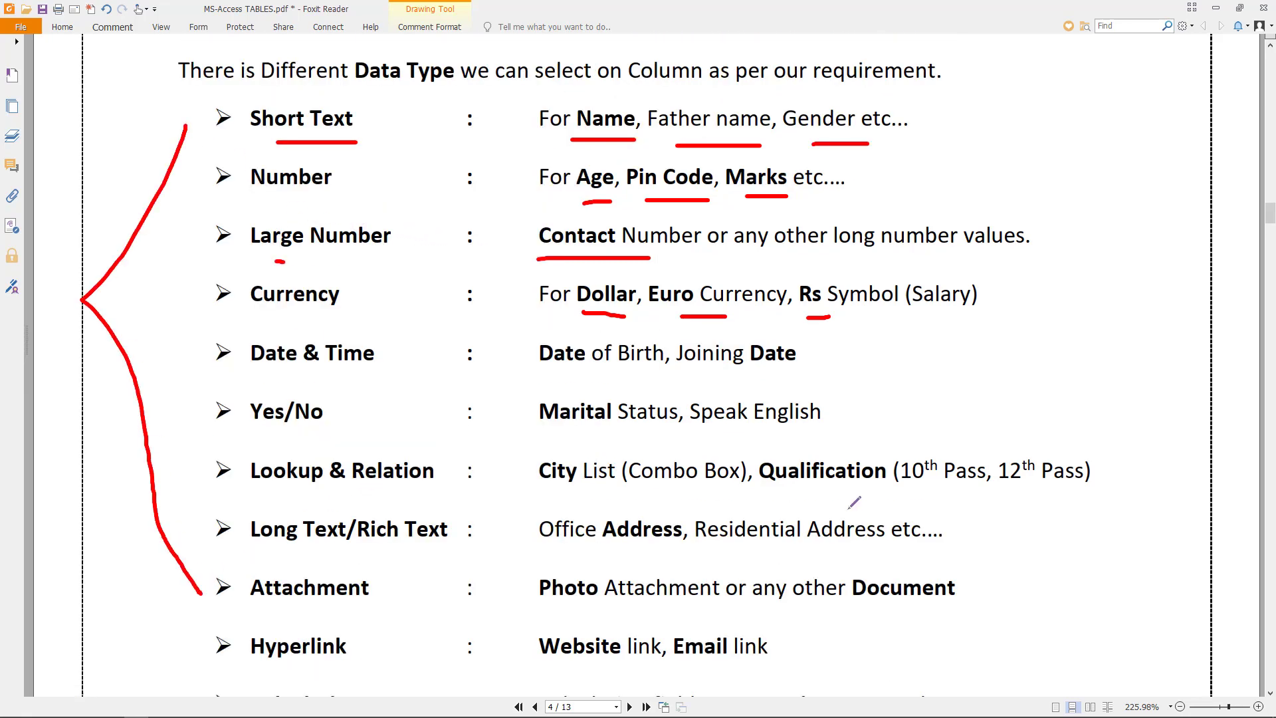
# - Underline Date & Time, Date of Birth and Marital, and sketch checkboxes beside Speak English
pyautogui.moveTo(259, 373); pyautogui.dragTo(371, 375)
pyautogui.moveTo(555, 378); pyautogui.dragTo(787, 371)
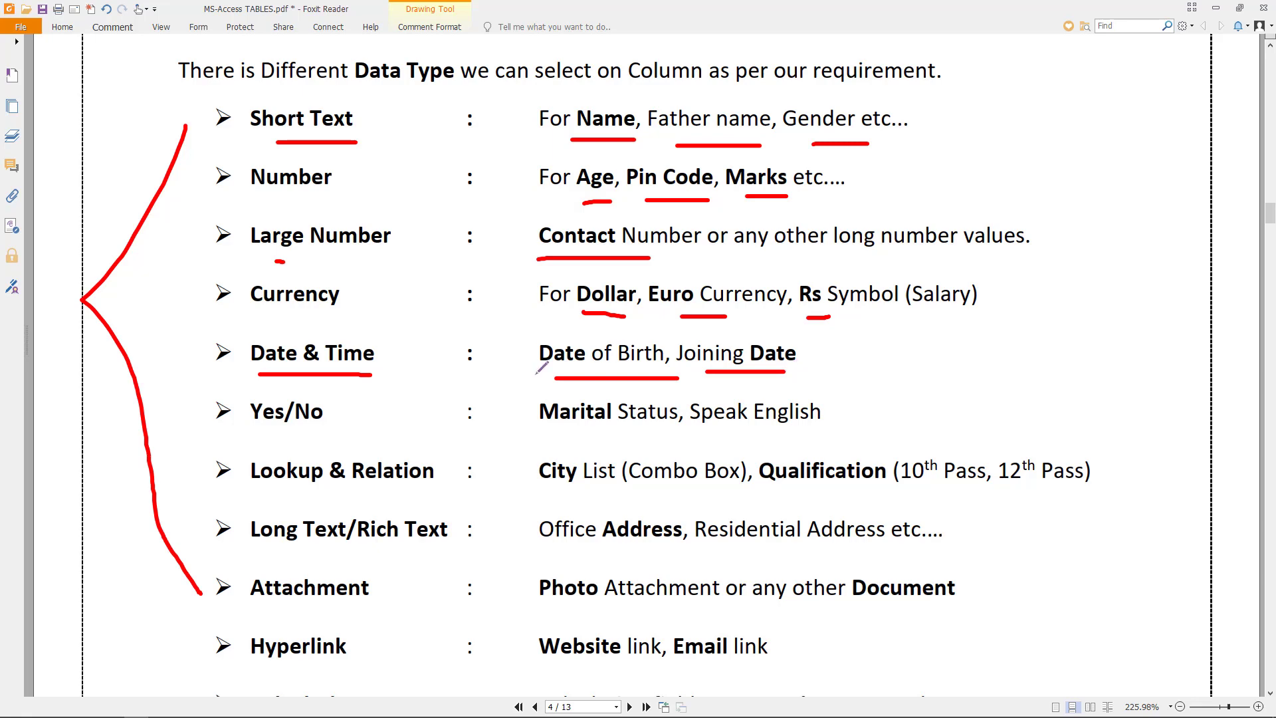
pyautogui.moveTo(548, 439); pyautogui.dragTo(658, 439)
pyautogui.moveTo(913, 402)
pyautogui.mouseDown()
pyautogui.moveTo(948, 398)
pyautogui.moveTo(905, 436)
pyautogui.moveTo(908, 400)
pyautogui.moveTo(1040, 385)
pyautogui.moveTo(1000, 420)
pyautogui.moveTo(999, 393)
pyautogui.mouseUp()
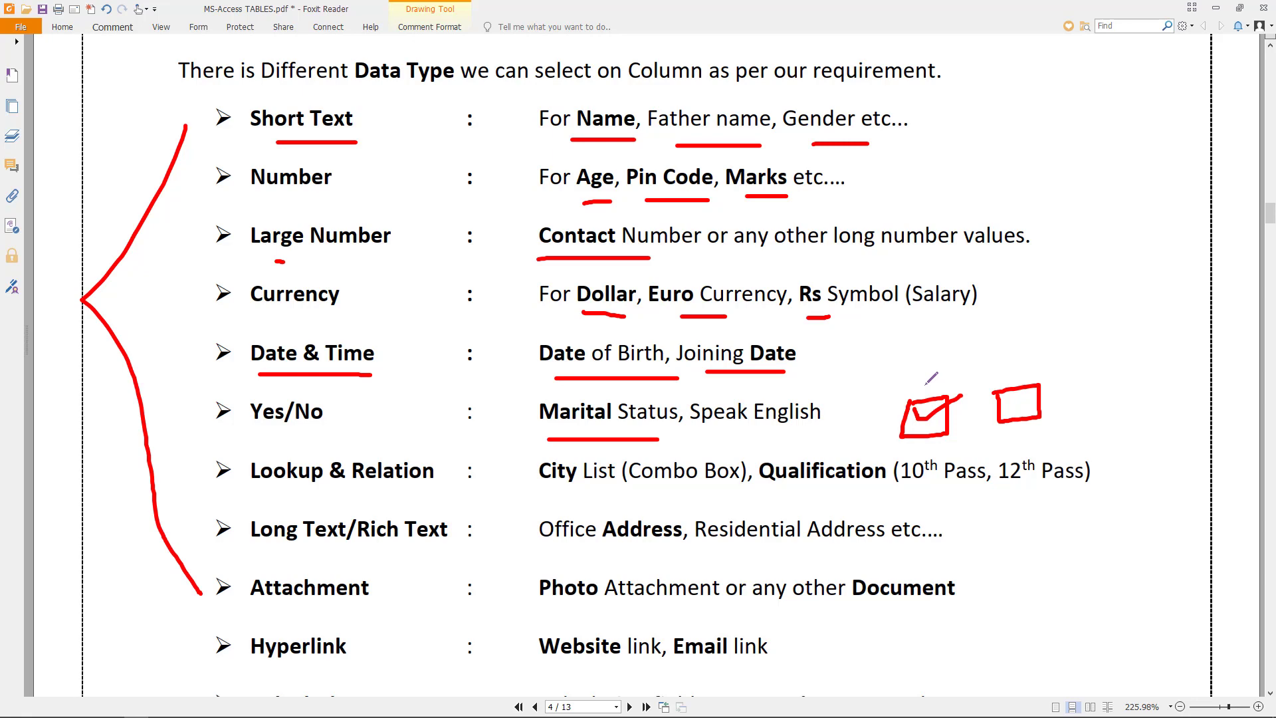
# - Underline Lookup & Relation, City List (Combo Box), Qualification and Photo Attachment in red
pyautogui.scroll(-2, 354, 400)
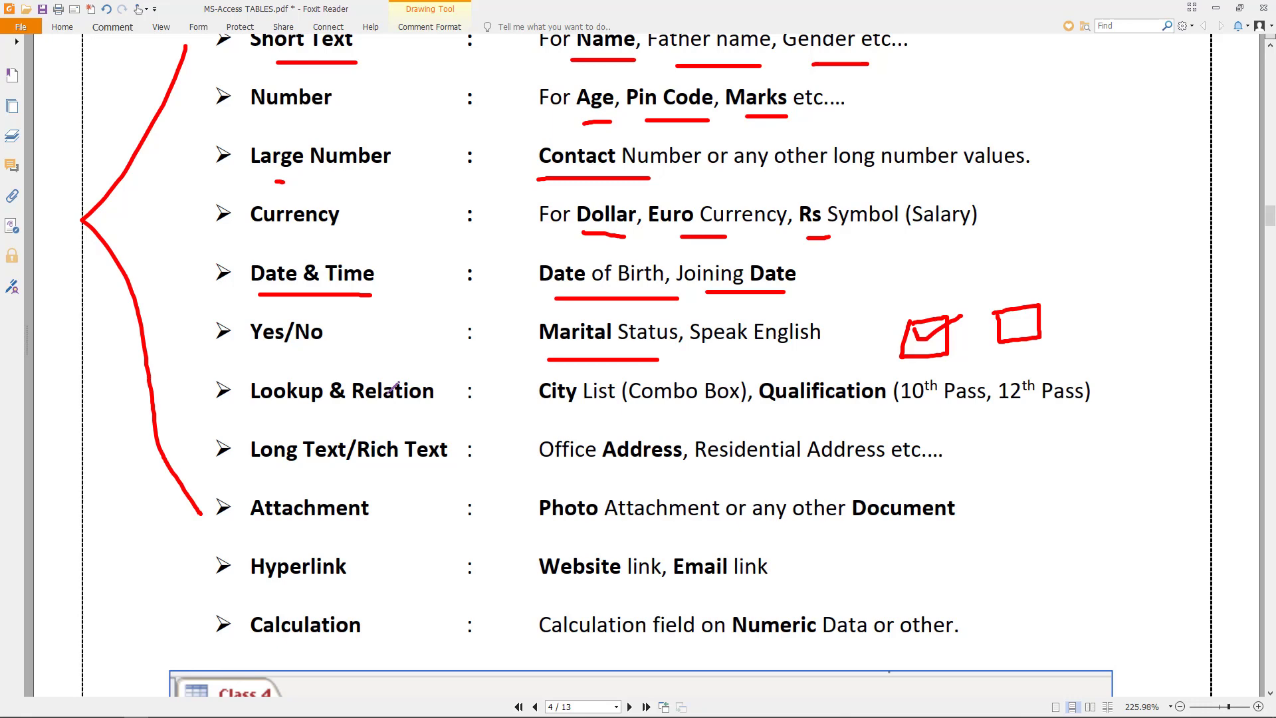
pyautogui.moveTo(260, 412); pyautogui.dragTo(435, 410)
pyautogui.moveTo(539, 422); pyautogui.dragTo(737, 418)
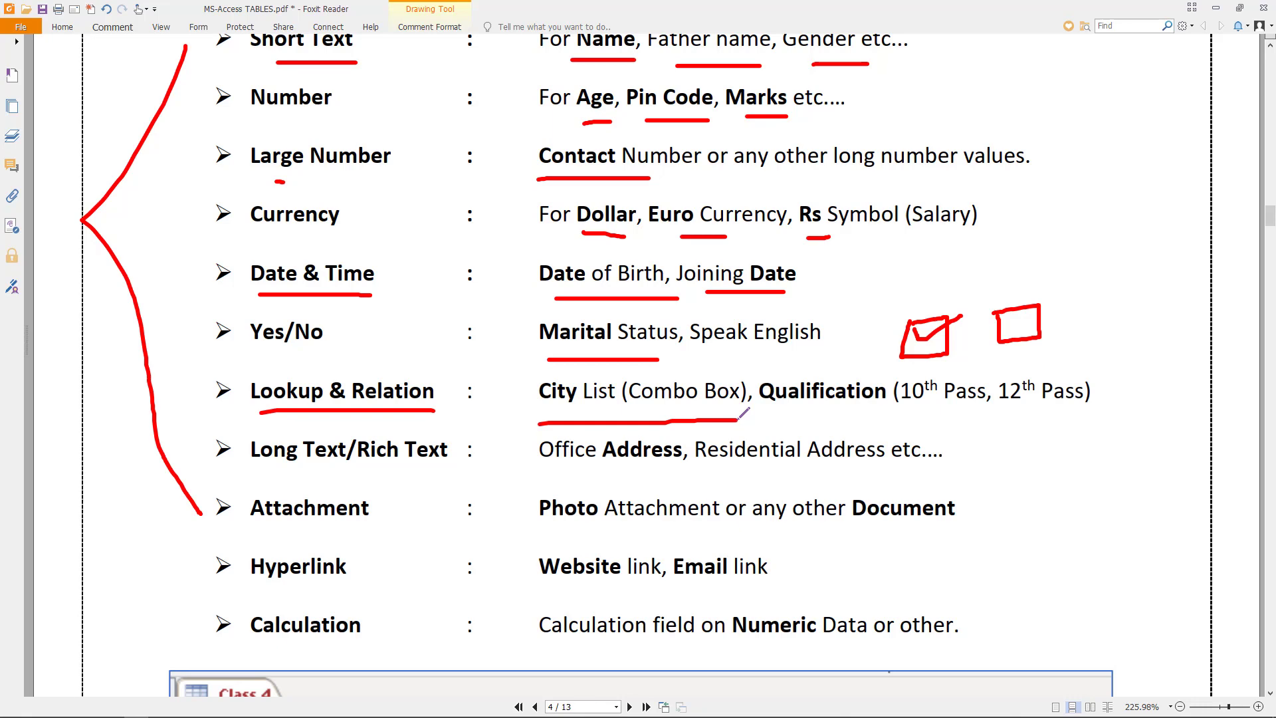
pyautogui.moveTo(785, 404); pyautogui.dragTo(917, 403)
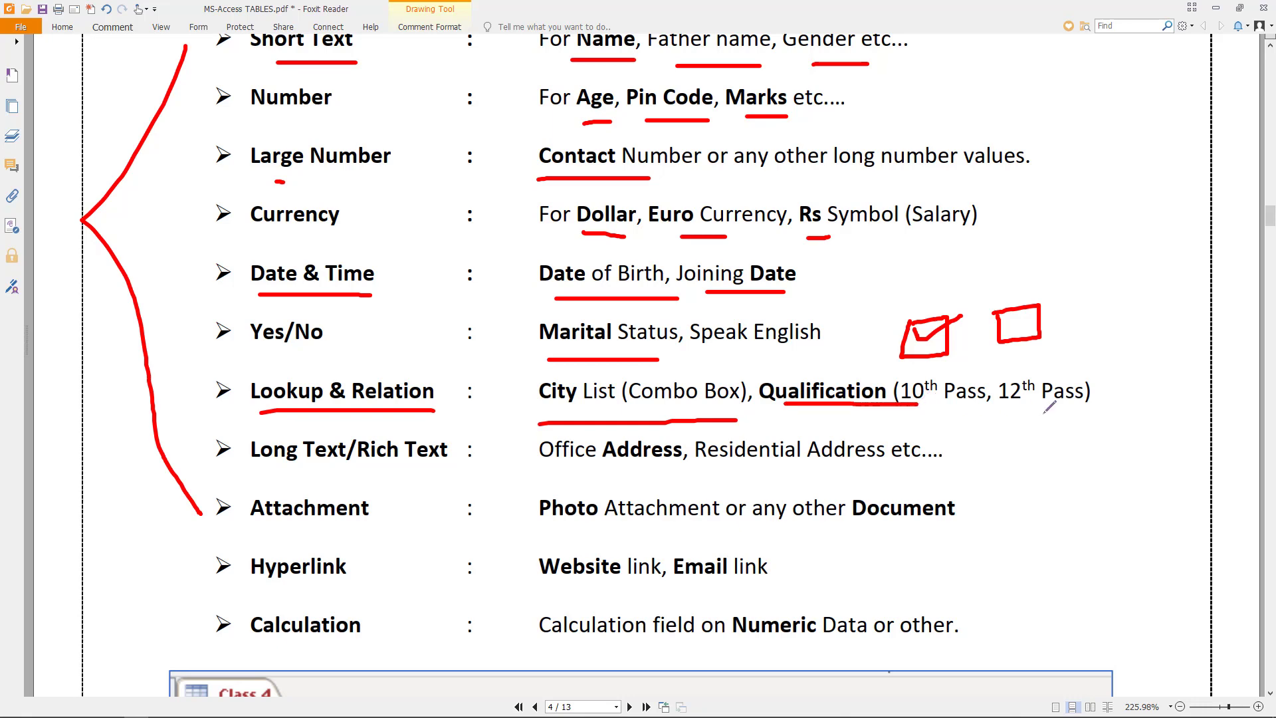
pyautogui.scroll(-2, 1044, 411)
pyautogui.moveTo(247, 387); pyautogui.dragTo(452, 385)
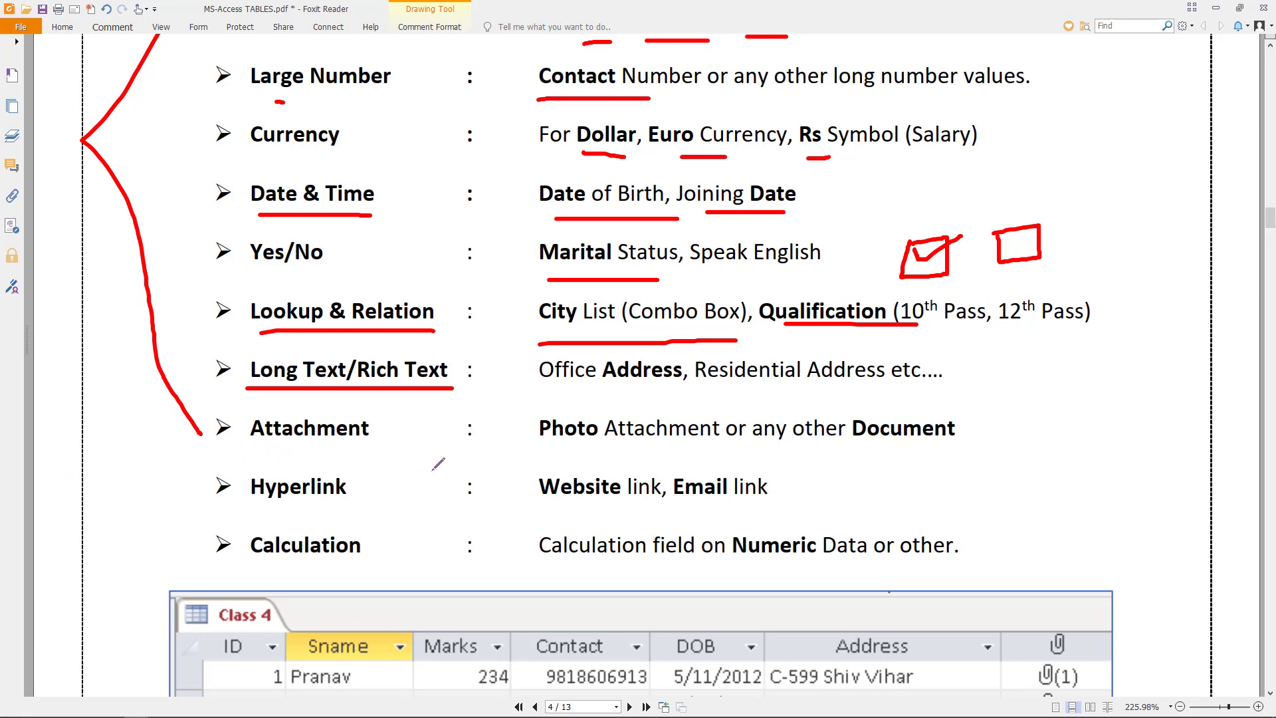
pyautogui.moveTo(534, 447); pyautogui.dragTo(749, 456)
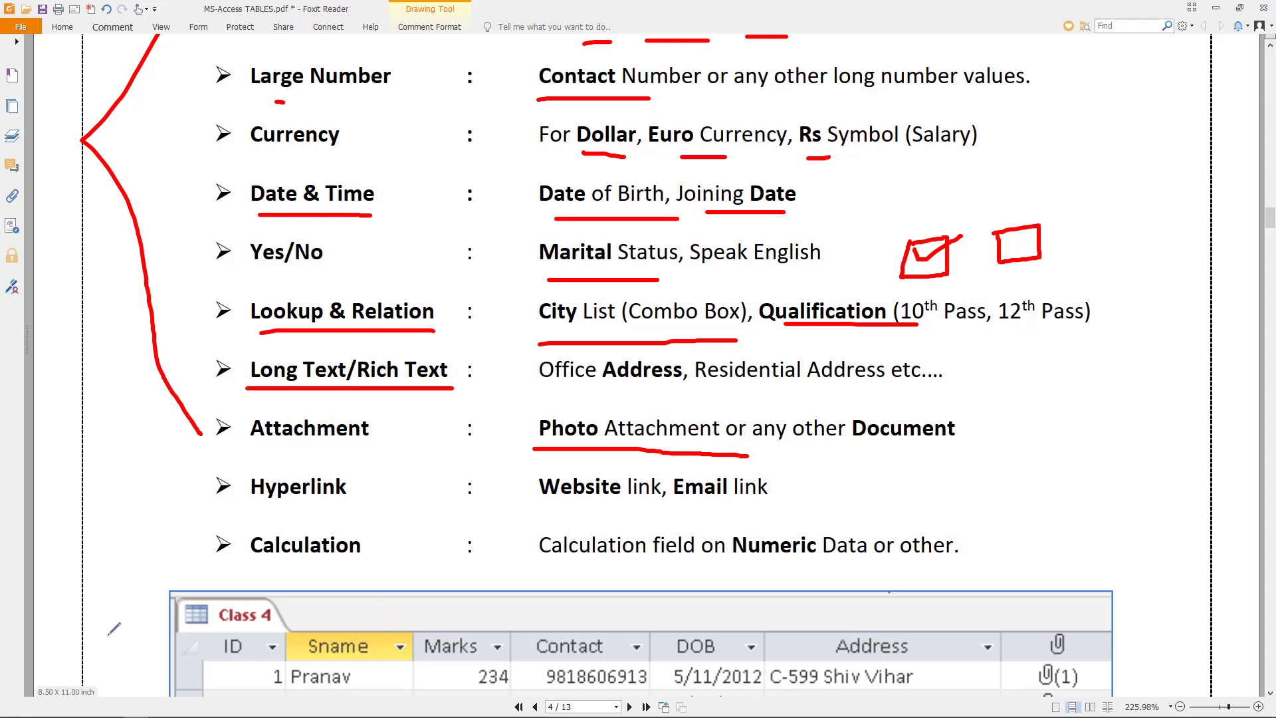
# - Underline the Website/Email examples, circle Numeric, and add a checkmark after Data or other
pyautogui.scroll(-2, 582, 376)
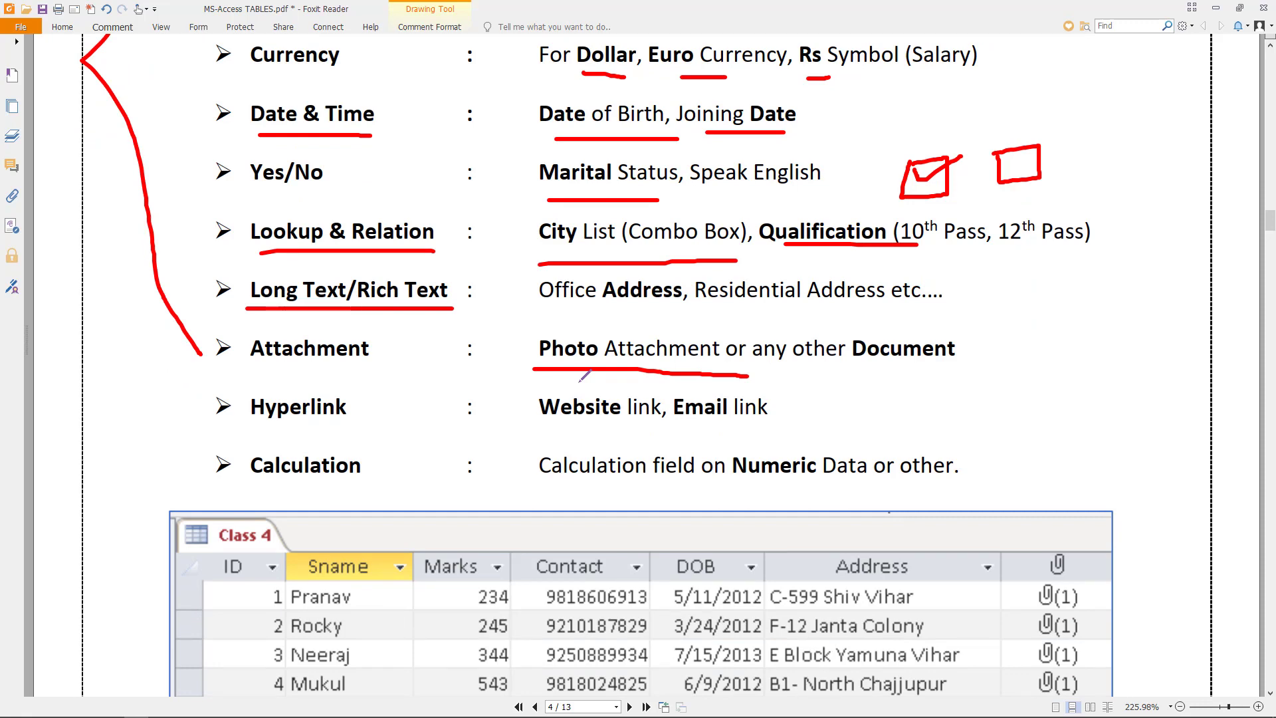
pyautogui.scroll(-1, 579, 380)
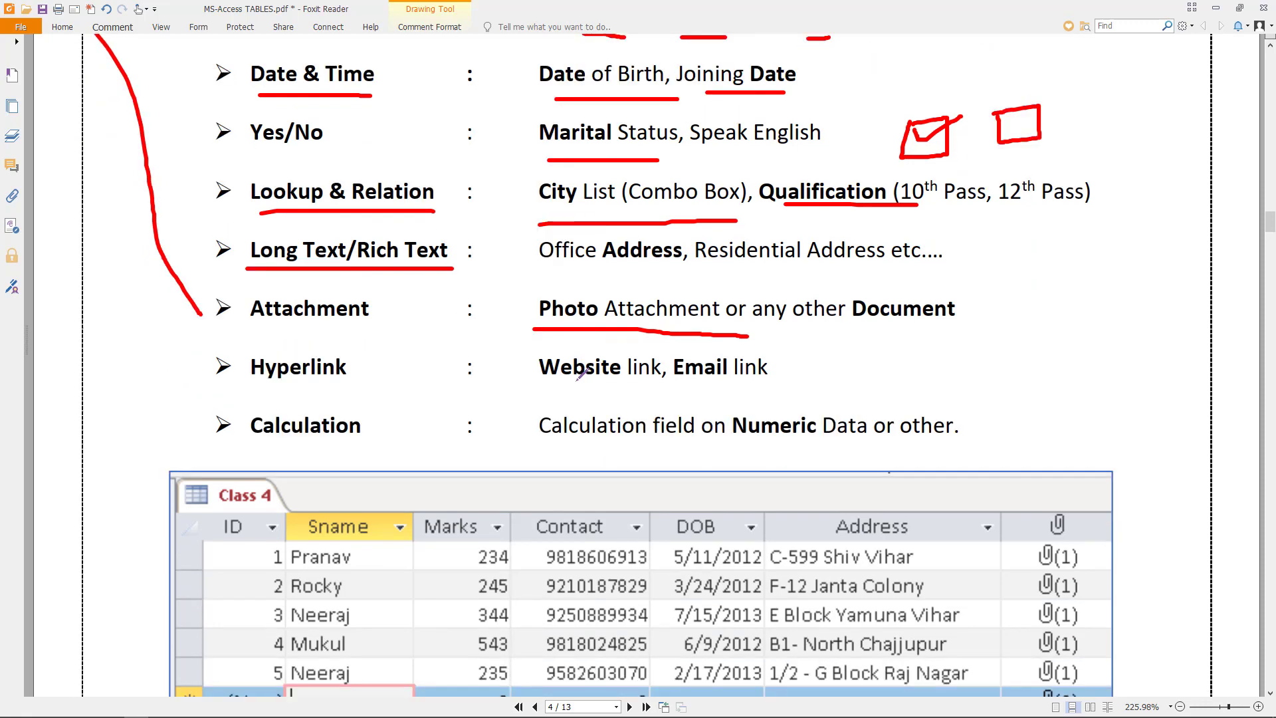
pyautogui.moveTo(564, 392); pyautogui.dragTo(693, 392)
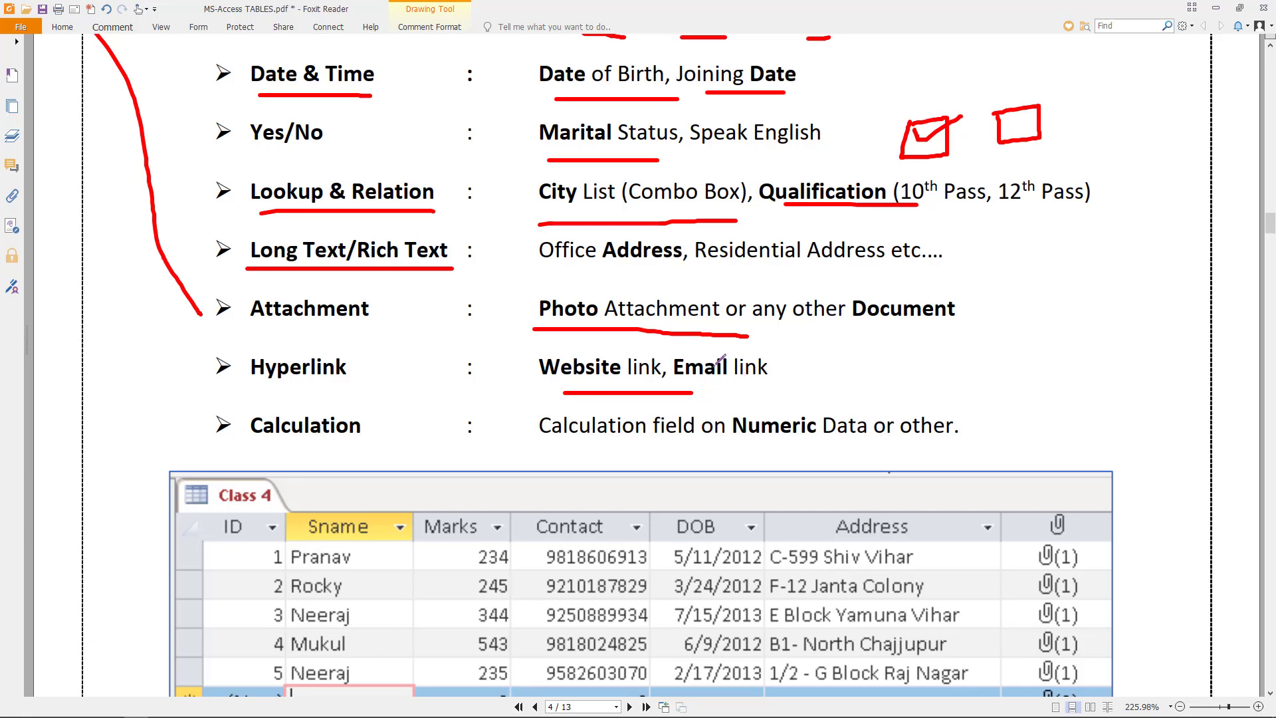
pyautogui.scroll(-1, 721, 360)
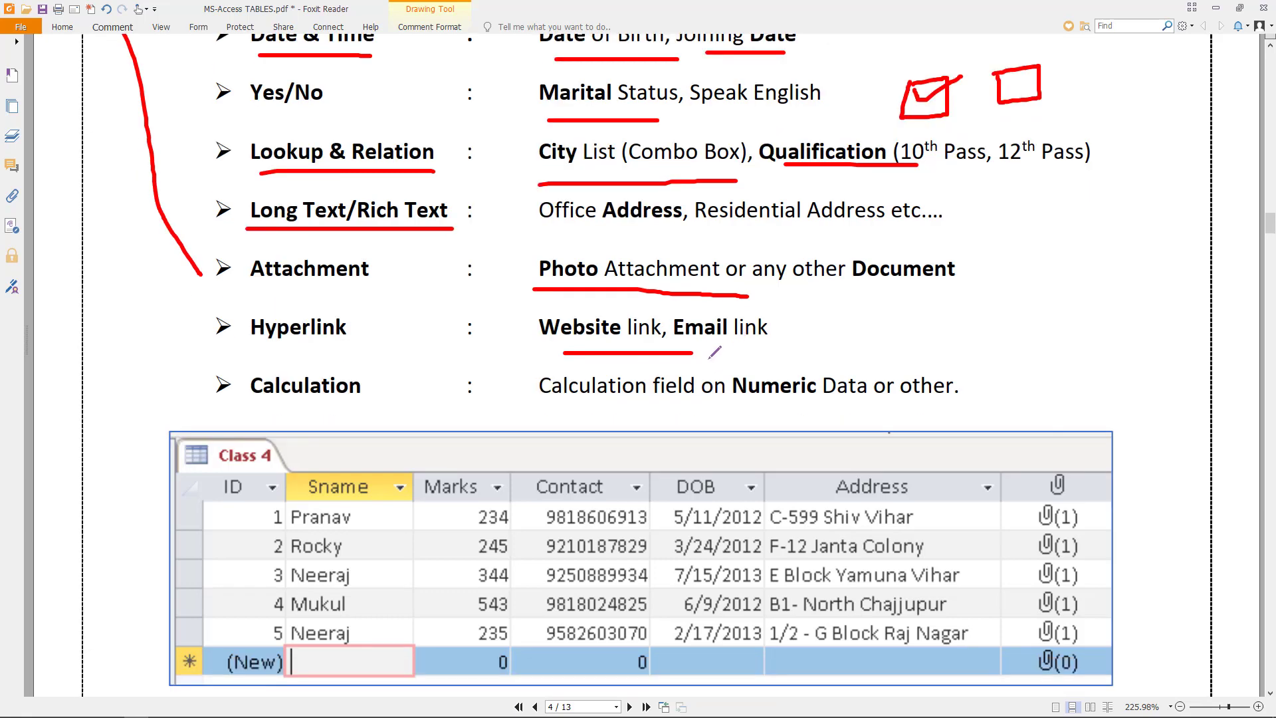
pyautogui.moveTo(822, 365)
pyautogui.mouseDown()
pyautogui.moveTo(759, 351)
pyautogui.moveTo(719, 387)
pyautogui.moveTo(804, 419)
pyautogui.moveTo(839, 376)
pyautogui.mouseUp()
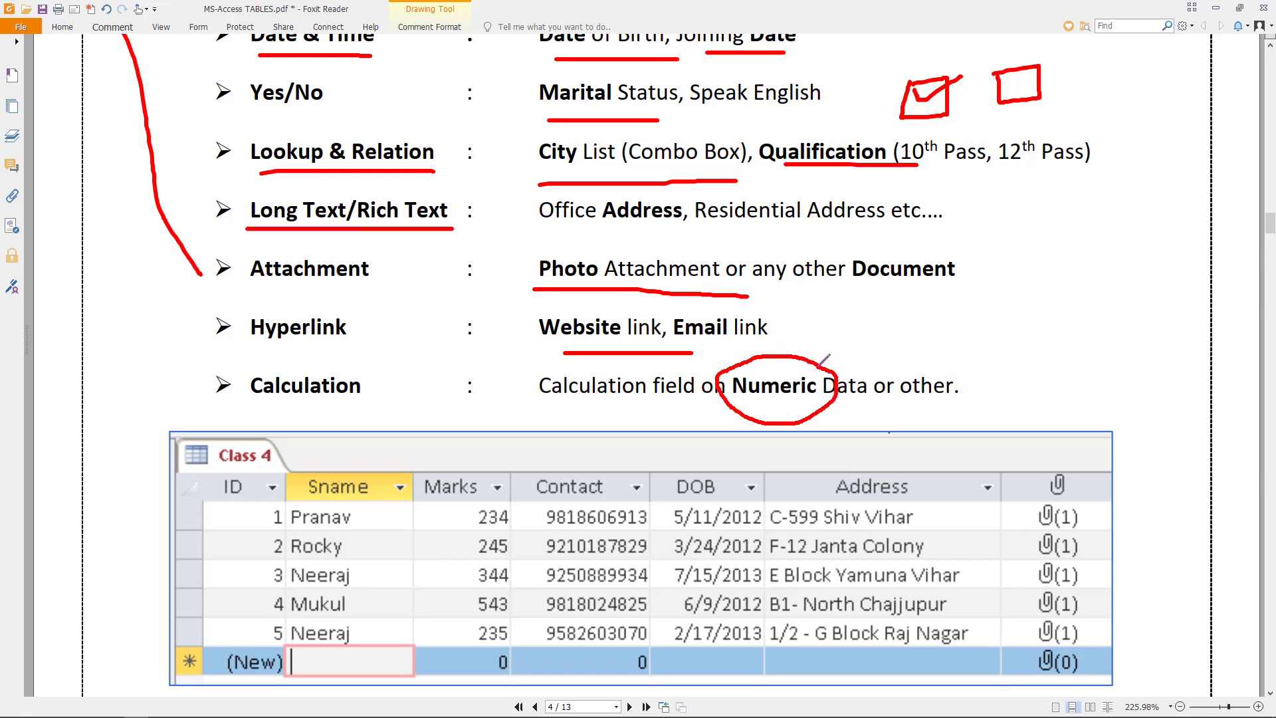
pyautogui.moveTo(882, 414); pyautogui.dragTo(975, 393)
# - Tick the Class 4 column headers Sname, Marks, Contact, DOB, Address and attachment
pyautogui.scroll(-1, 321, 175)
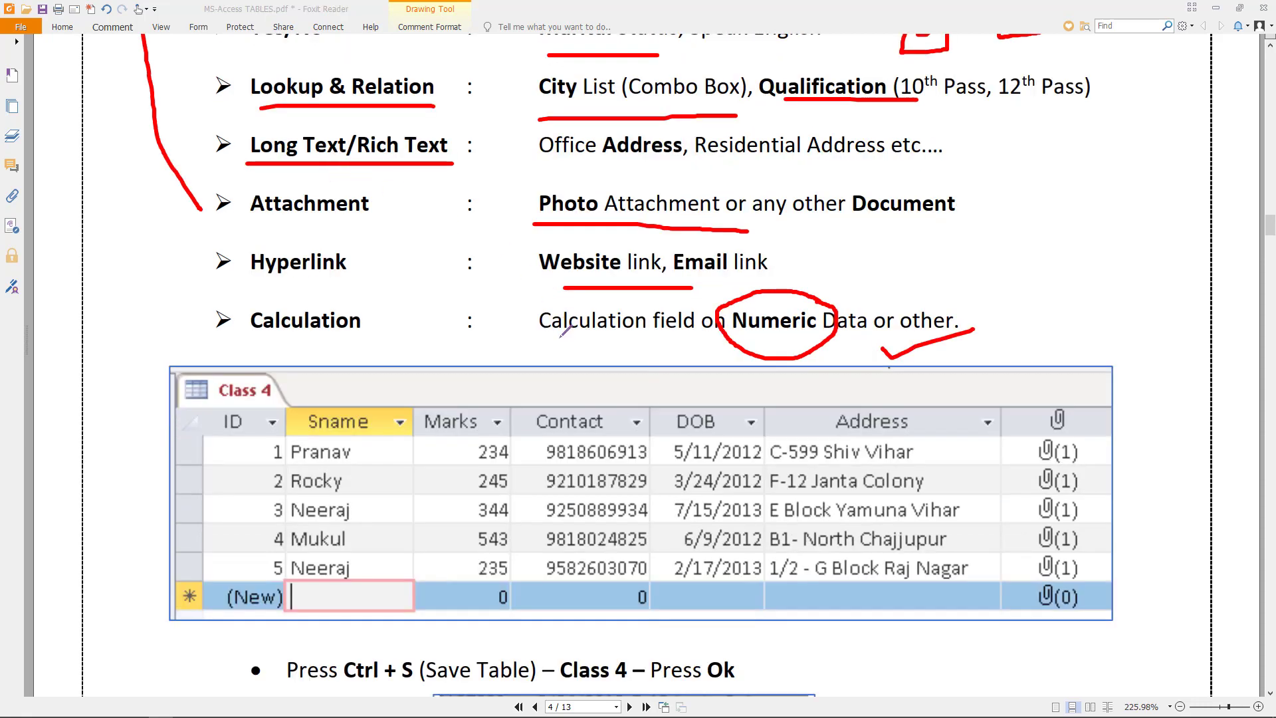
pyautogui.scroll(-1, 347, 309)
pyautogui.moveTo(328, 311)
pyautogui.mouseDown()
pyautogui.moveTo(338, 324)
pyautogui.moveTo(366, 307)
pyautogui.moveTo(450, 314)
pyautogui.mouseUp()
pyautogui.moveTo(547, 308); pyautogui.dragTo(597, 300)
pyautogui.moveTo(680, 309); pyautogui.dragTo(734, 305)
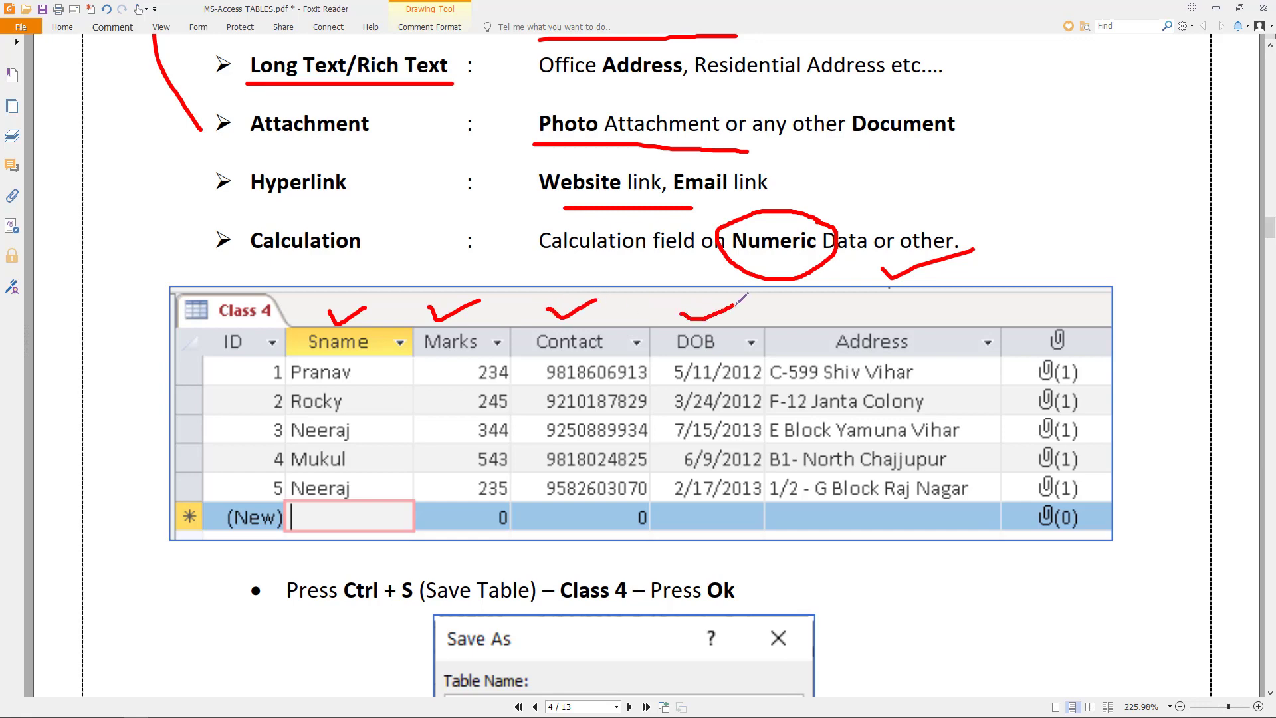
pyautogui.moveTo(869, 310); pyautogui.dragTo(919, 305)
pyautogui.moveTo(1039, 309)
pyautogui.mouseDown()
pyautogui.moveTo(1050, 322)
pyautogui.moveTo(1090, 291)
pyautogui.mouseUp()
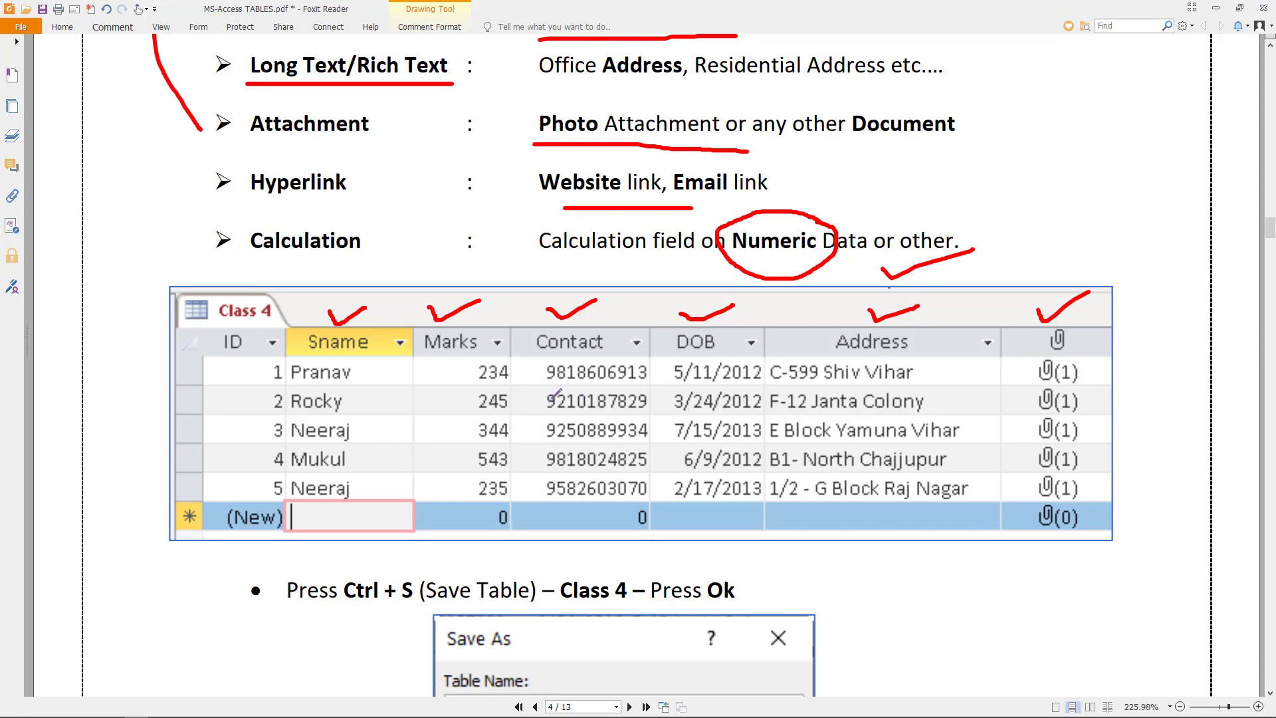
# - Underline the Ctrl + S save and Ctrl + W close steps
pyautogui.scroll(-3, 553, 395)
pyautogui.moveTo(357, 533); pyautogui.dragTo(535, 532)
pyautogui.scroll(-3, 658, 491)
pyautogui.moveTo(686, 450); pyautogui.dragTo(746, 450)
pyautogui.scroll(-2, 746, 449)
pyautogui.scroll(-2, 746, 449)
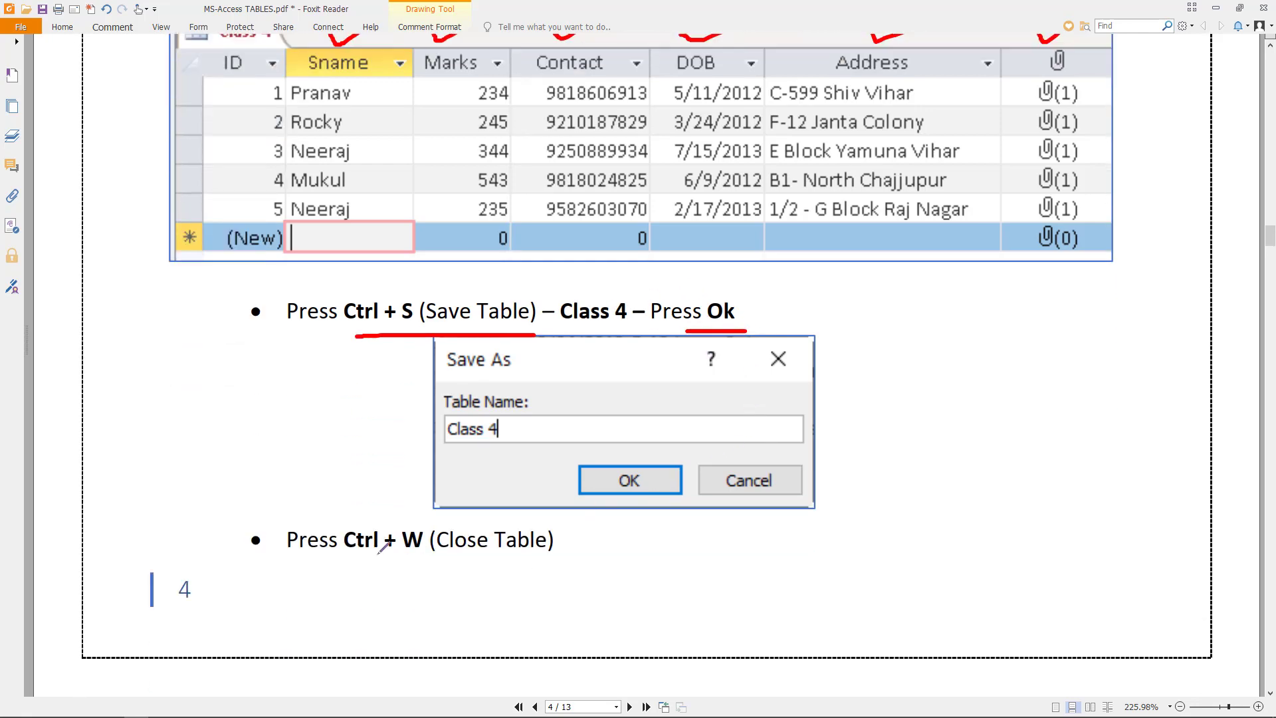
pyautogui.moveTo(354, 558); pyautogui.dragTo(549, 558)
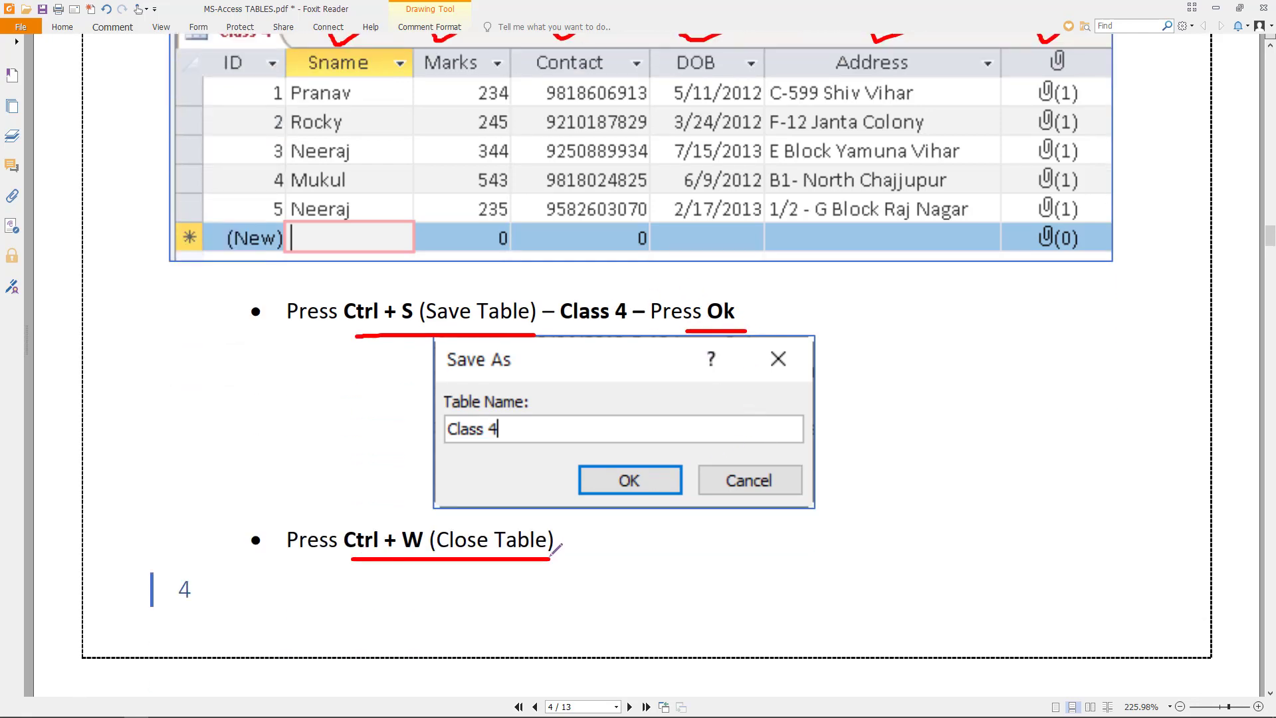
pyautogui.scroll(-3, 550, 548)
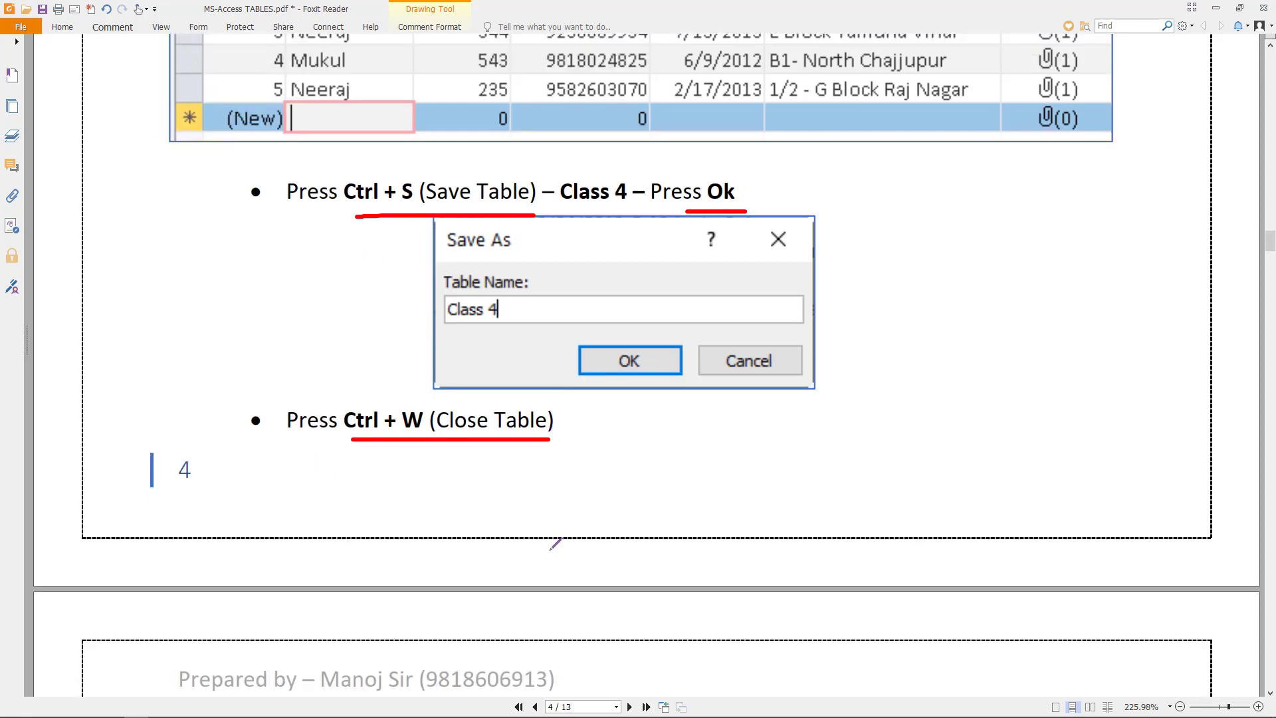
pyautogui.scroll(-9, 555, 543)
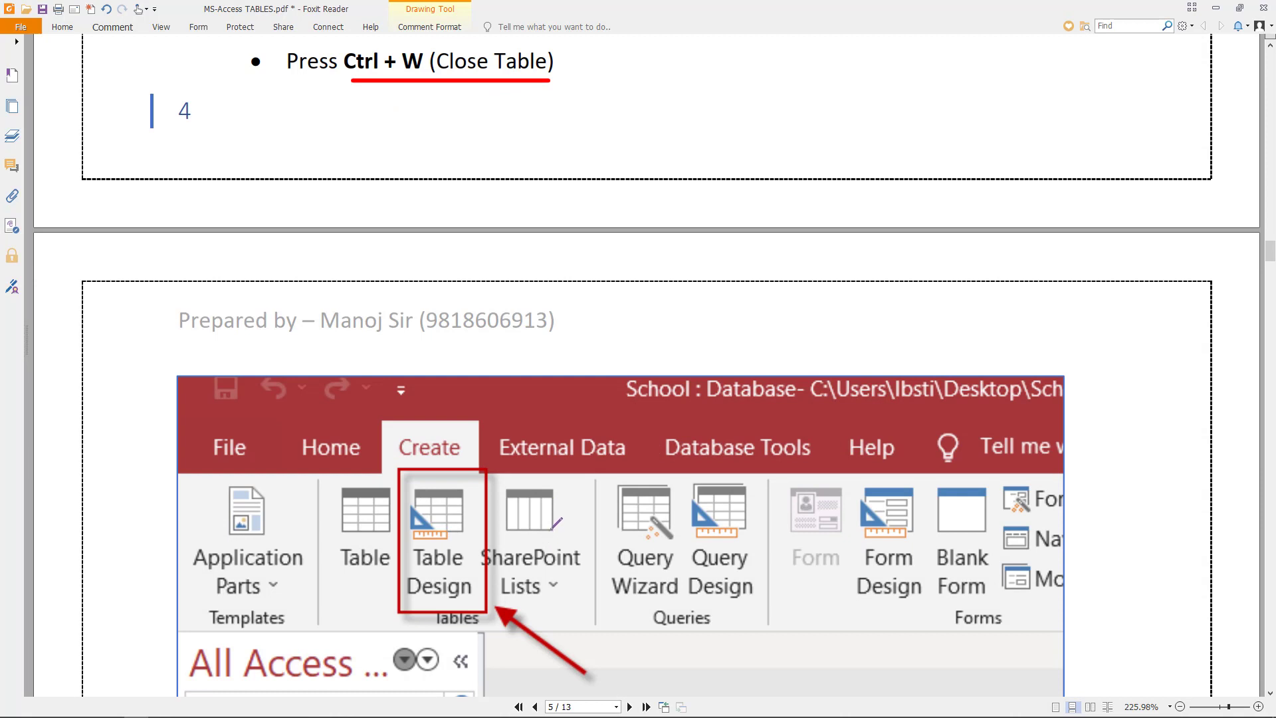
pyautogui.scroll(-3, 556, 523)
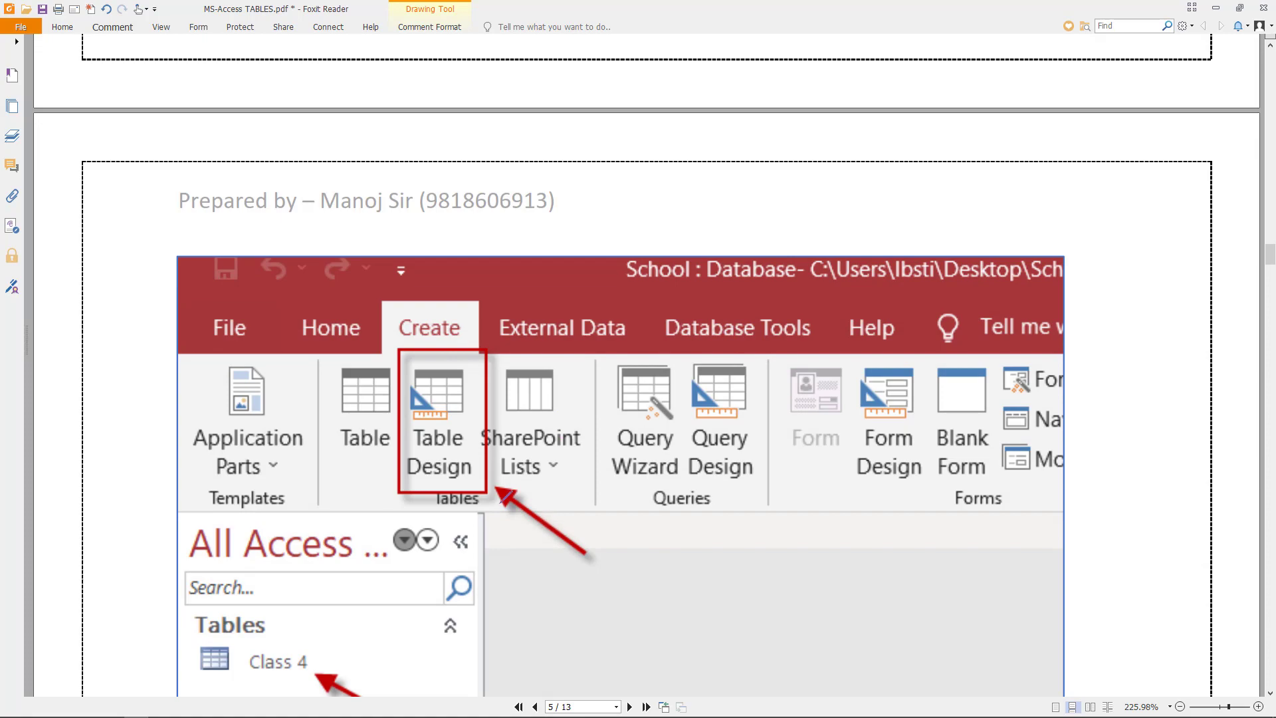
pyautogui.scroll(20, 503, 497)
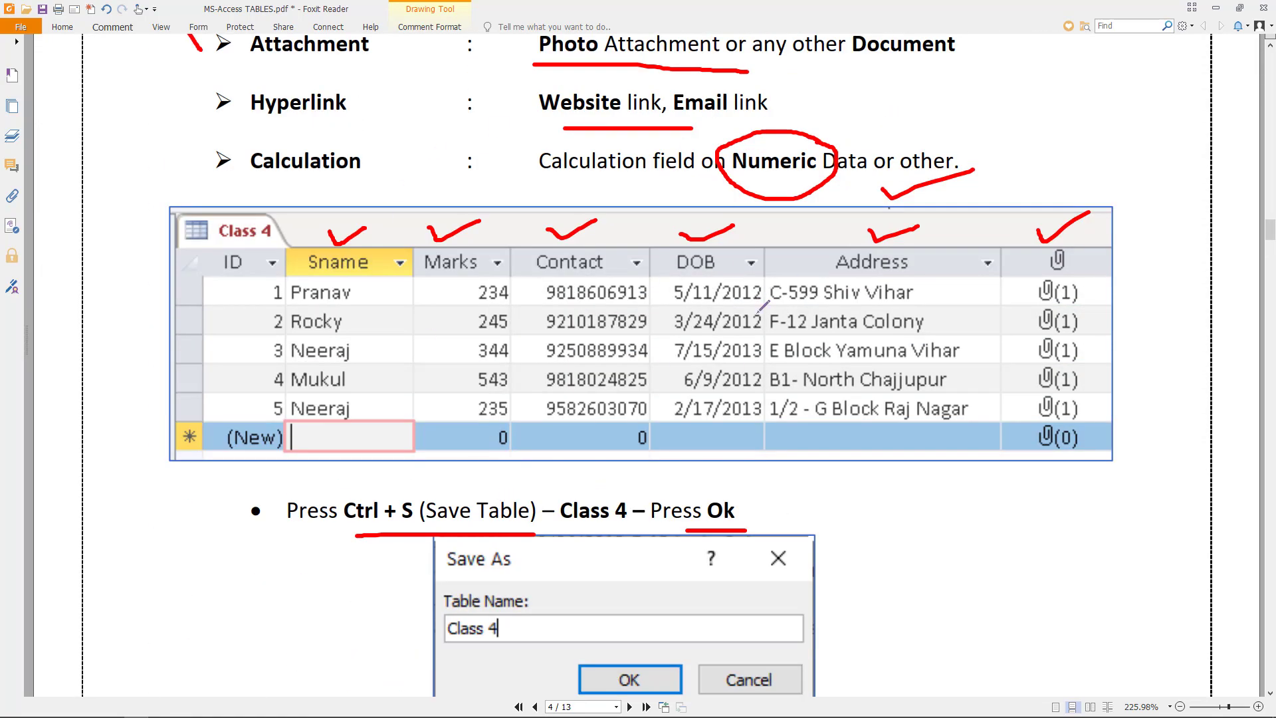
# - Launch Microsoft Access by entering Msaccess in the Windows Run prompt
pyautogui.press('super+r')
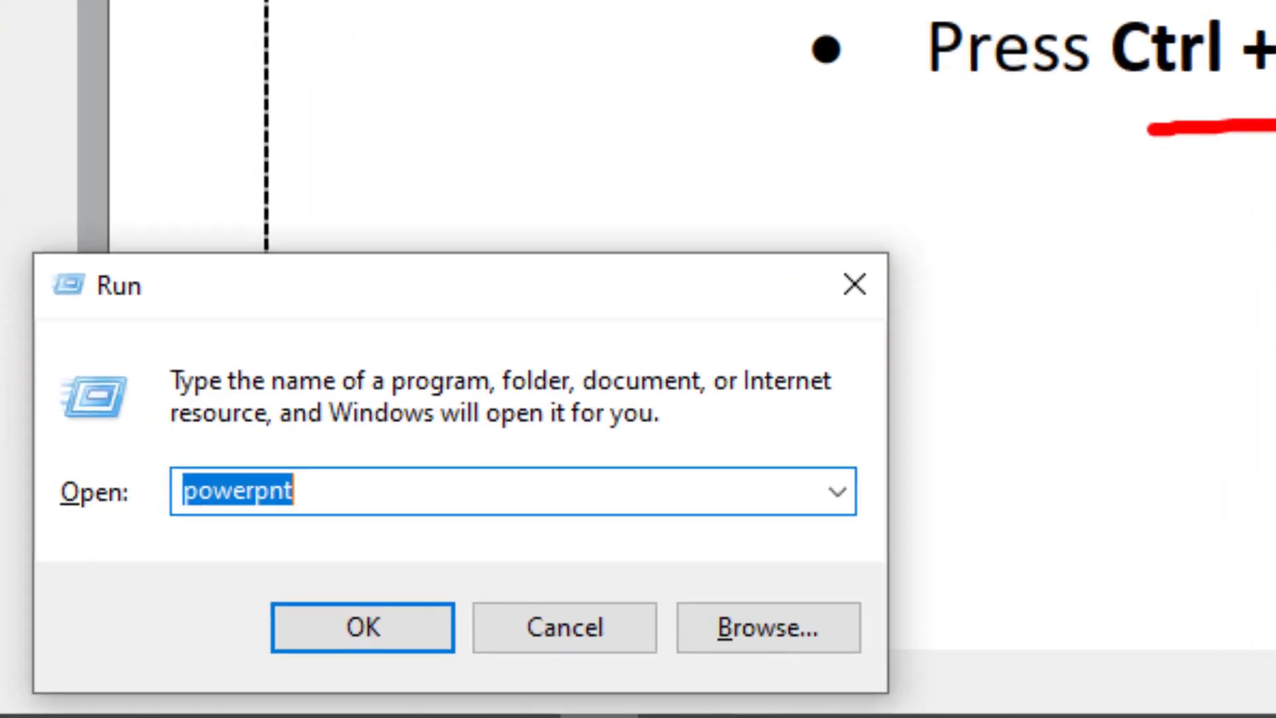
pyautogui.write('Msacce')
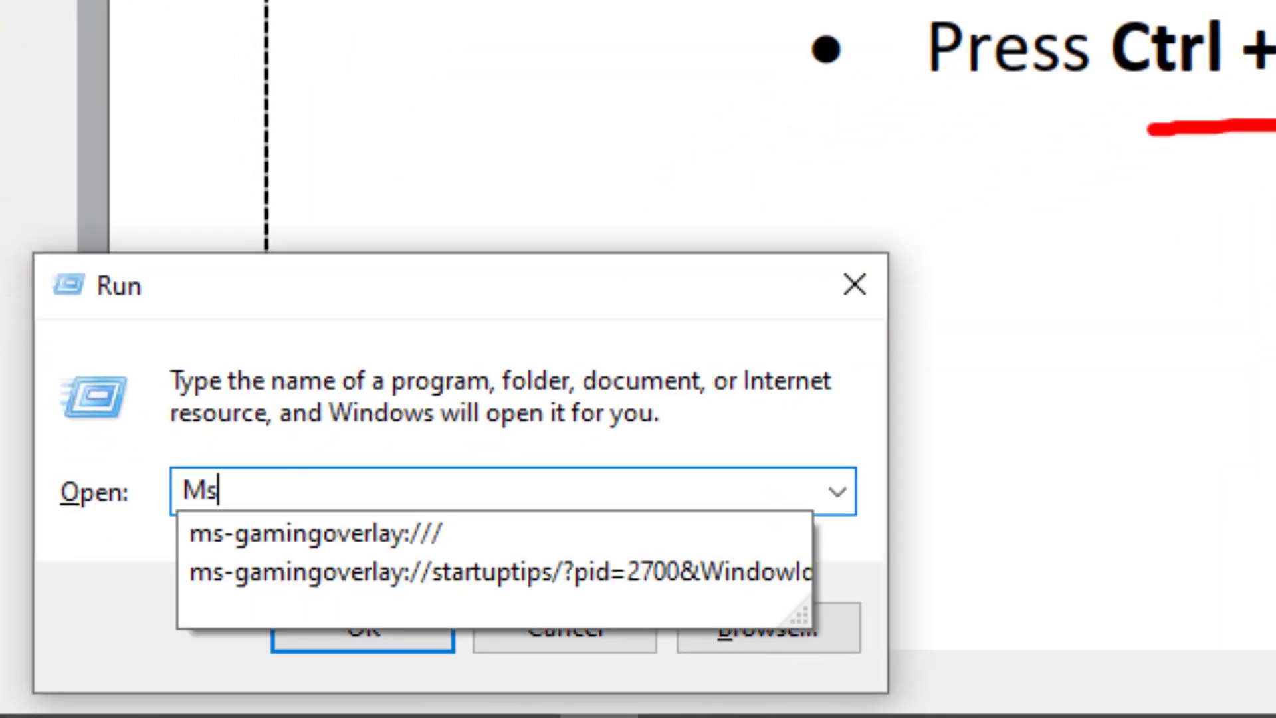
pyautogui.write('ss')
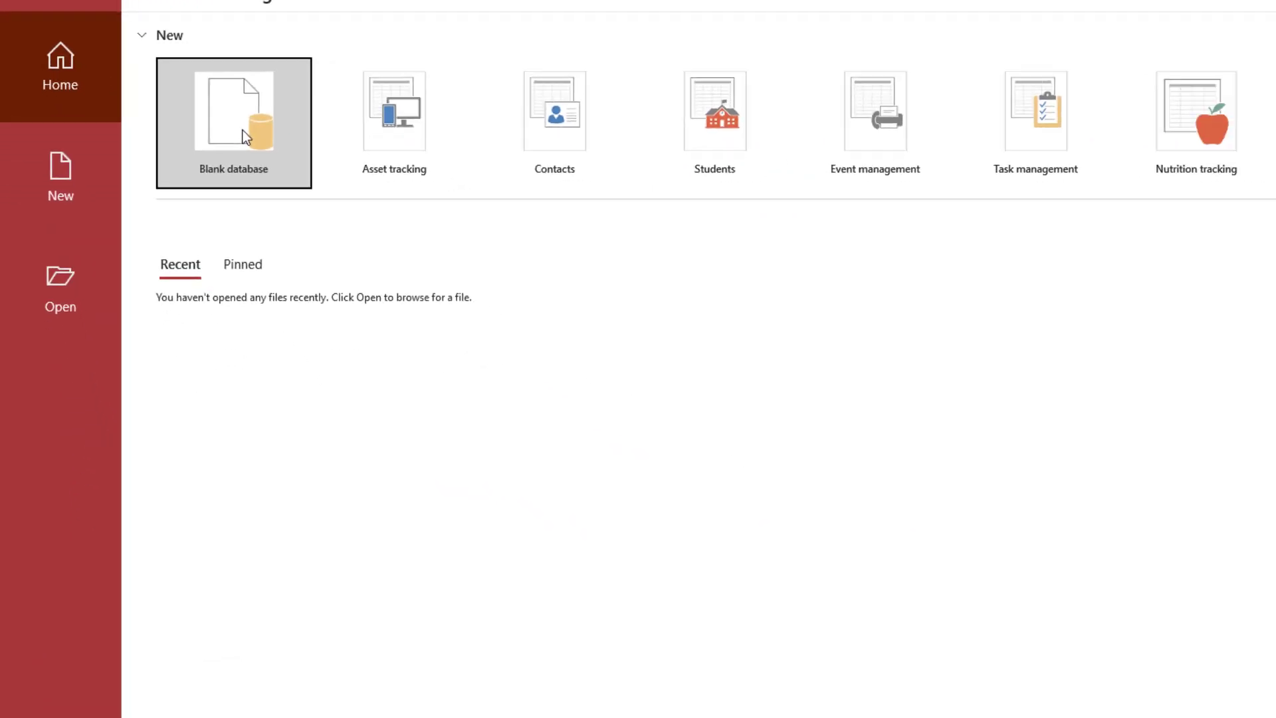
# - Create the blank database Student.accdb, saved on the ALL (D:) drive
pyautogui.click(238, 132)
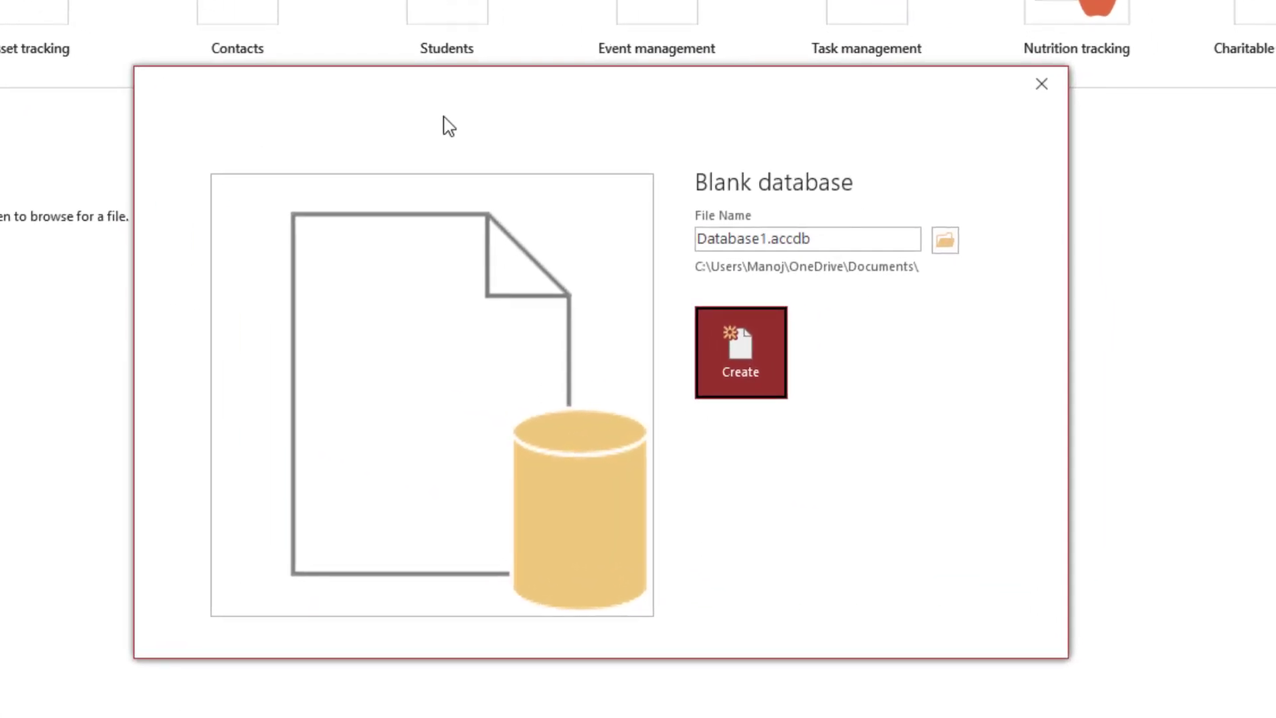
pyautogui.click(945, 241)
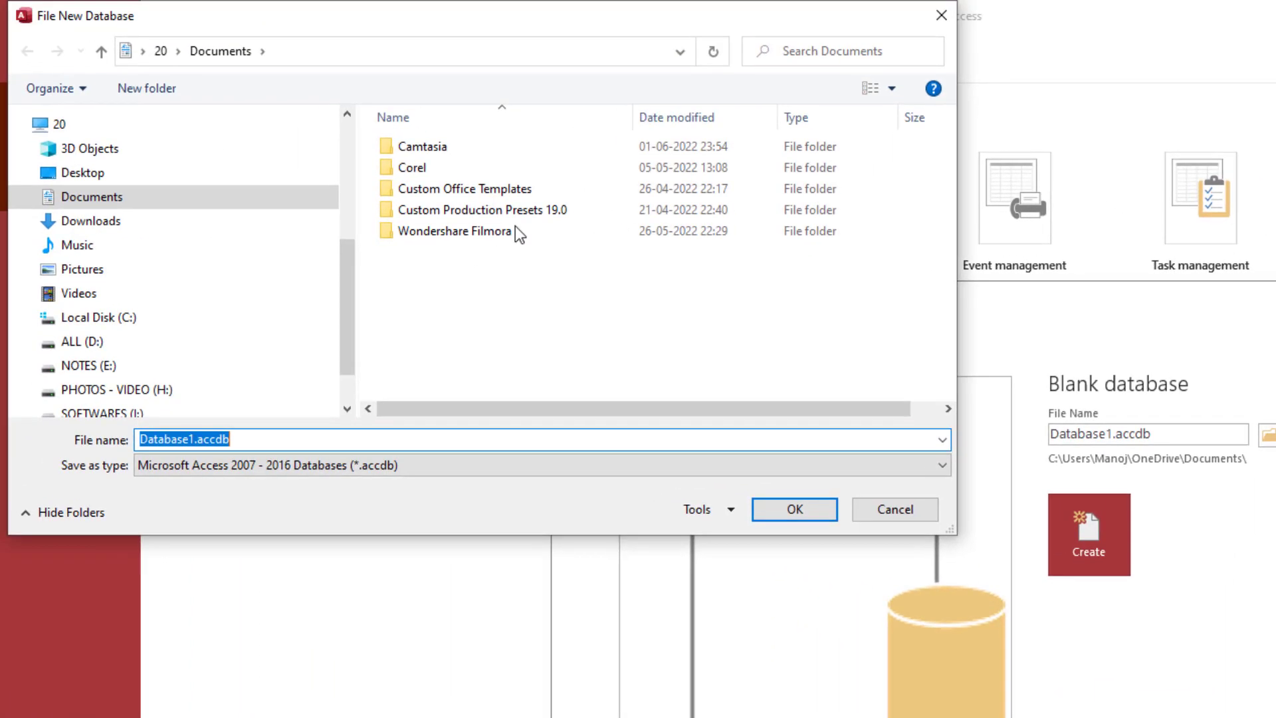
pyautogui.click(123, 346)
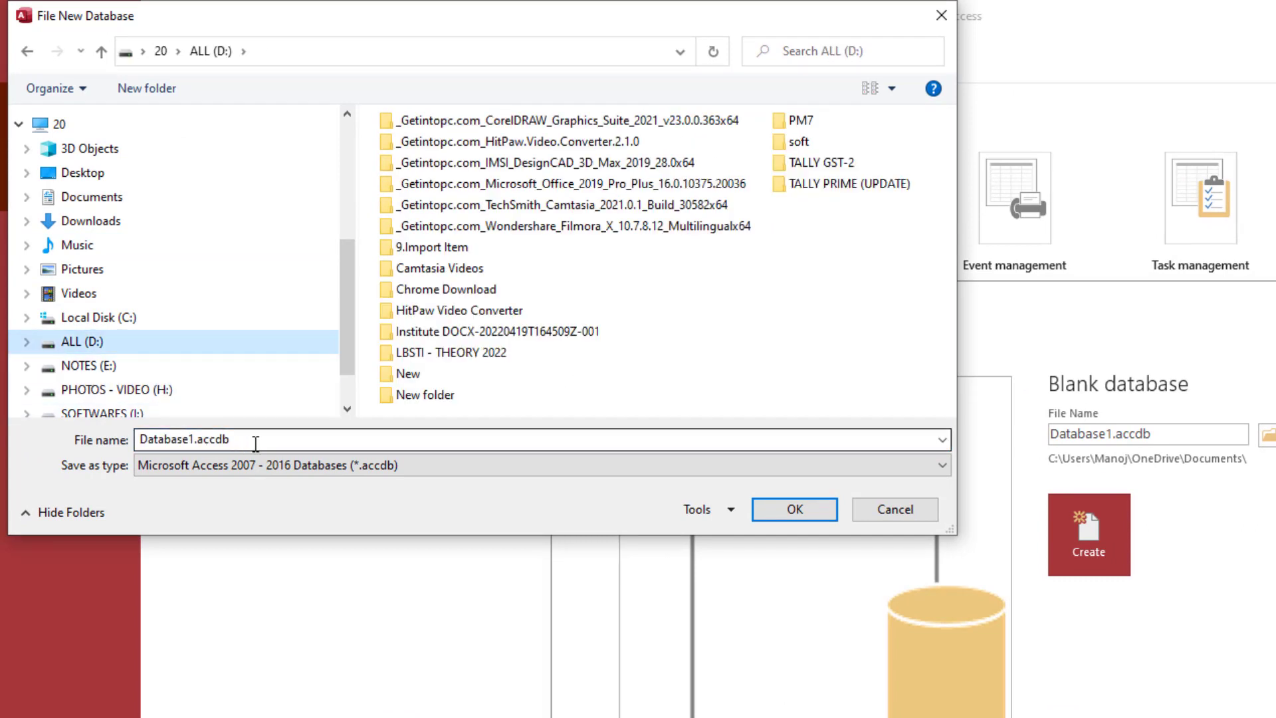
pyautogui.click(256, 442)
pyautogui.write('Student')
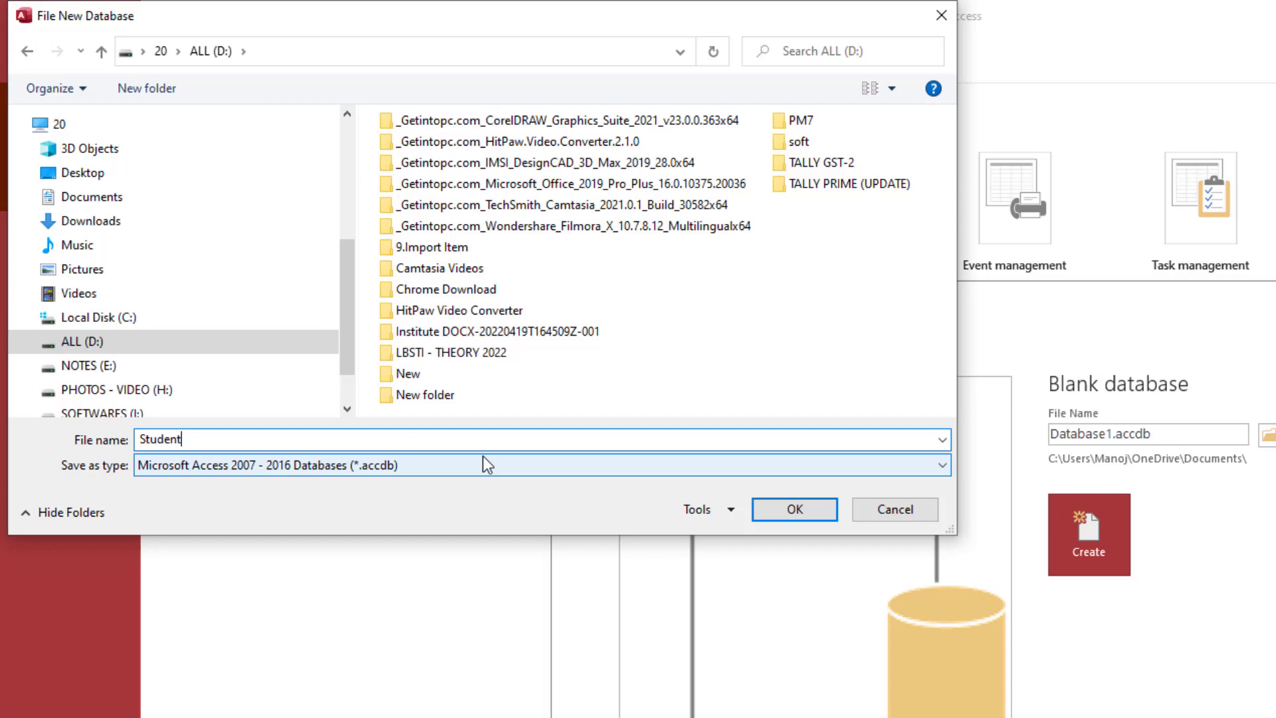
pyautogui.click(804, 513)
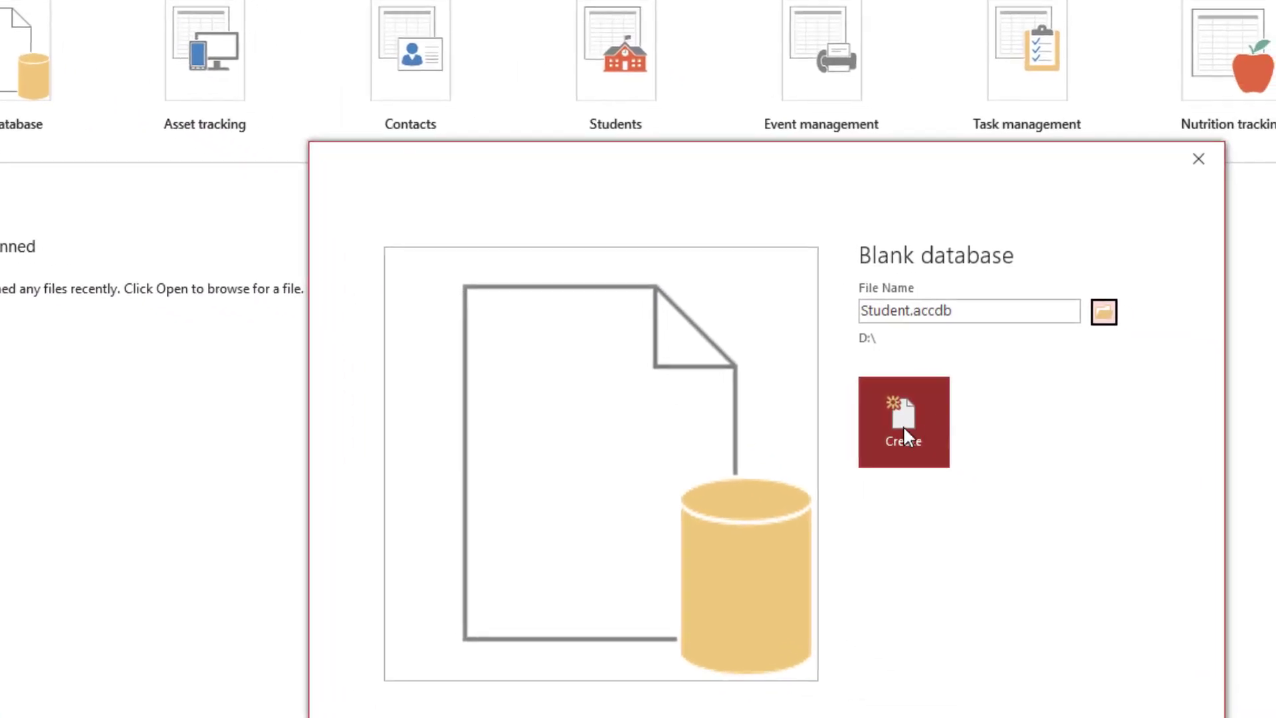
pyautogui.click(904, 431)
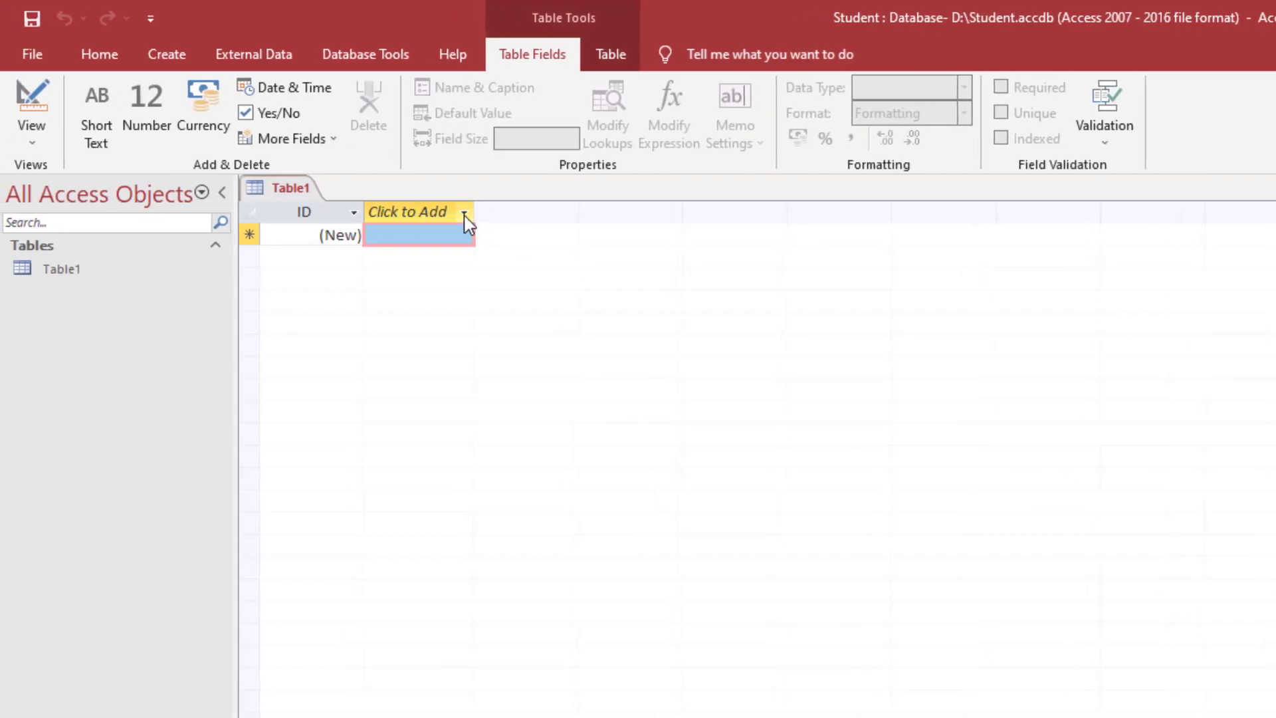
# - Add a Short Text field named Sname to Table1
pyautogui.click(465, 216)
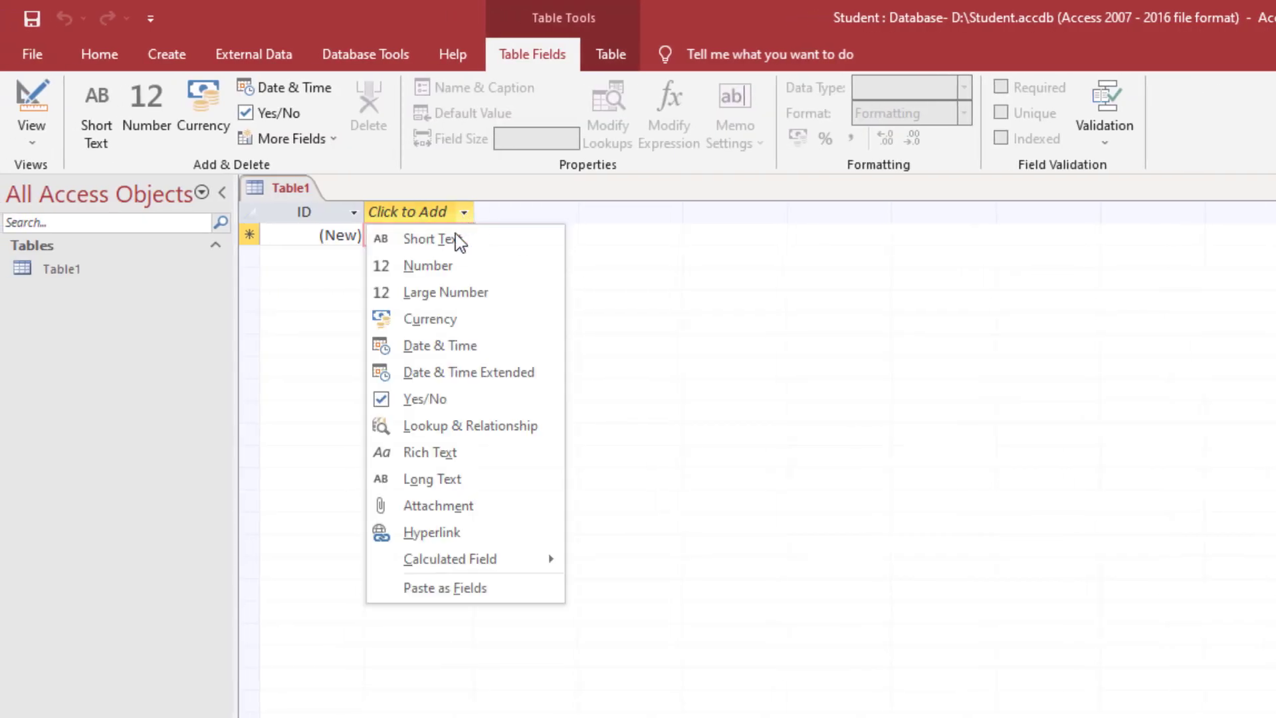
pyautogui.click(457, 240)
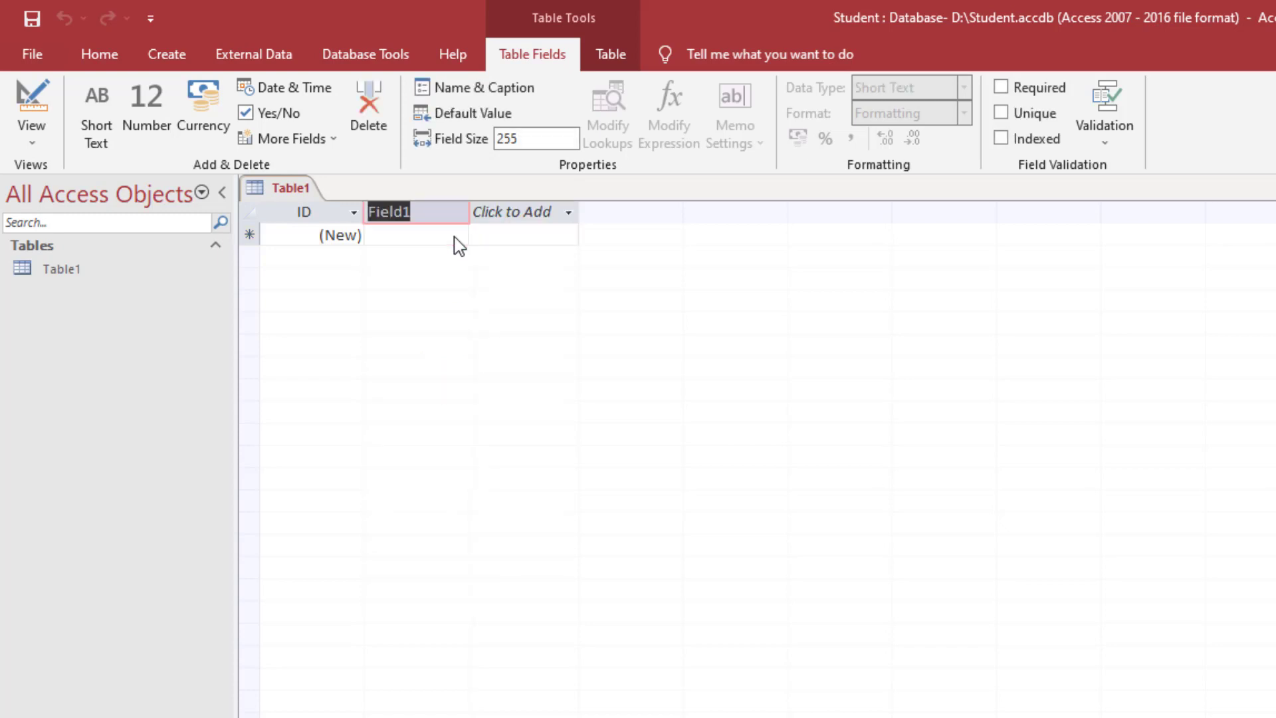
pyautogui.write('Sname')
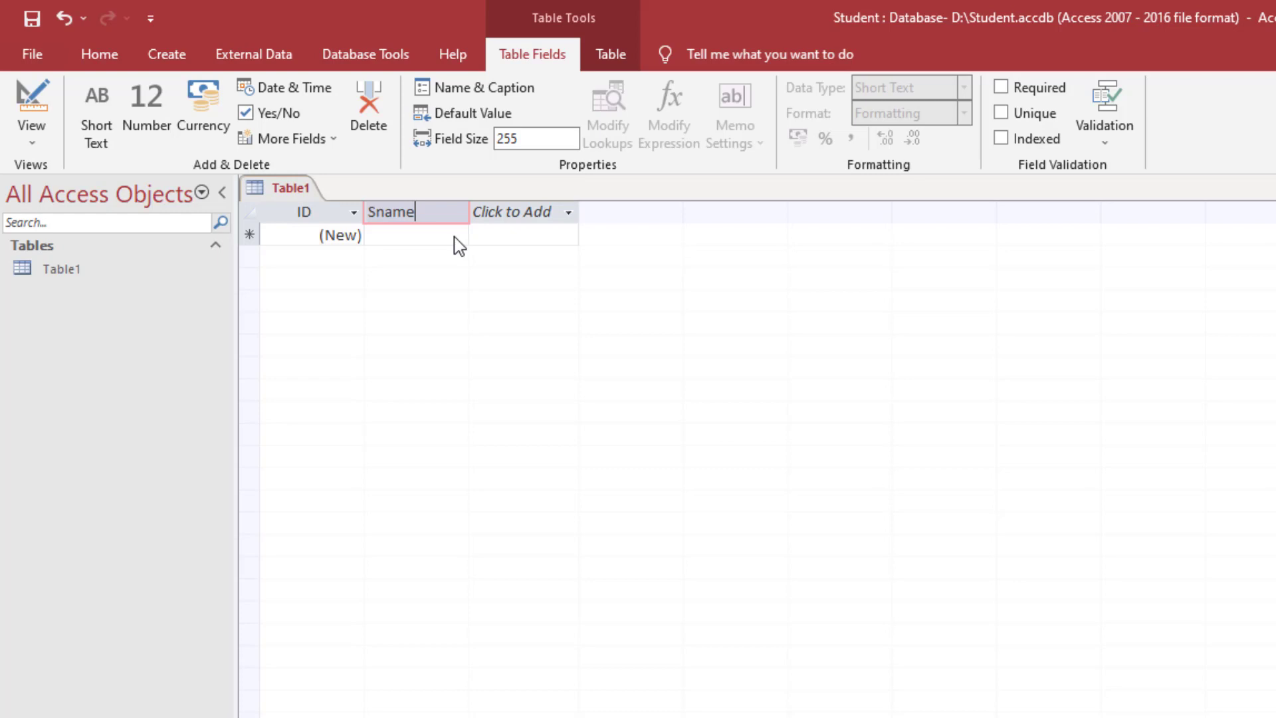
pyautogui.press('Return')
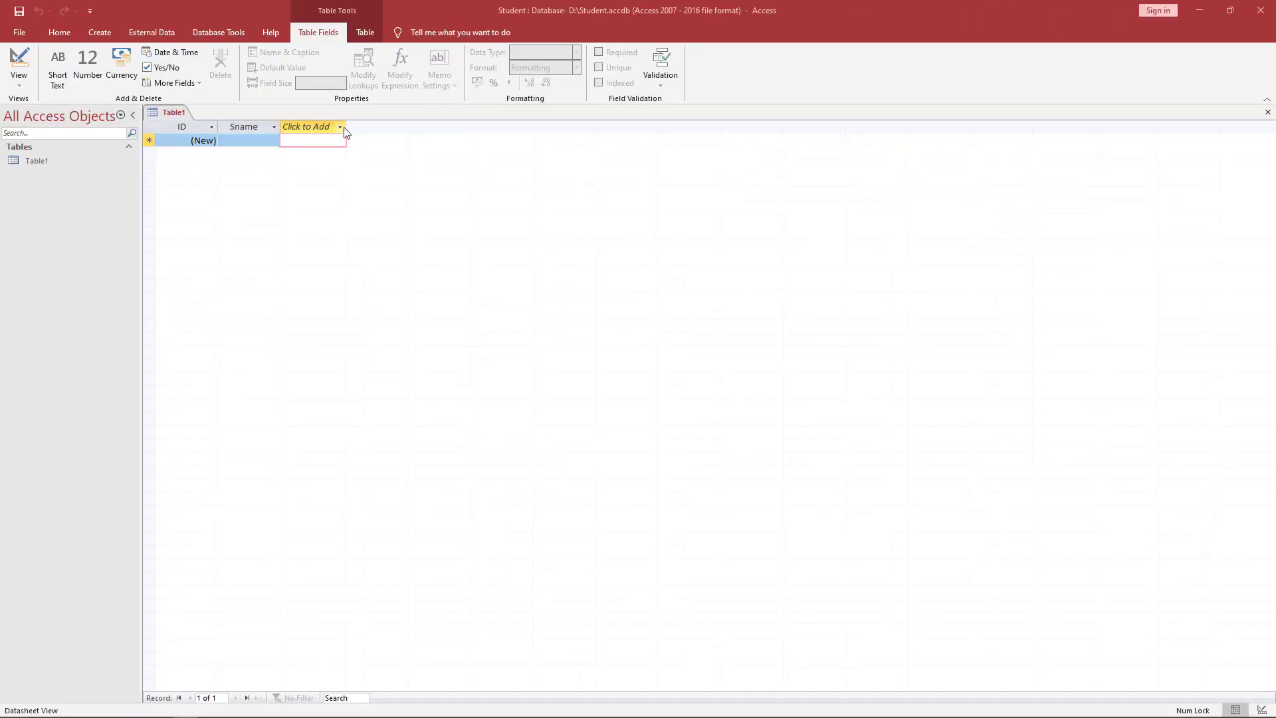
# - Add a Number field named Marks
pyautogui.click(568, 212)
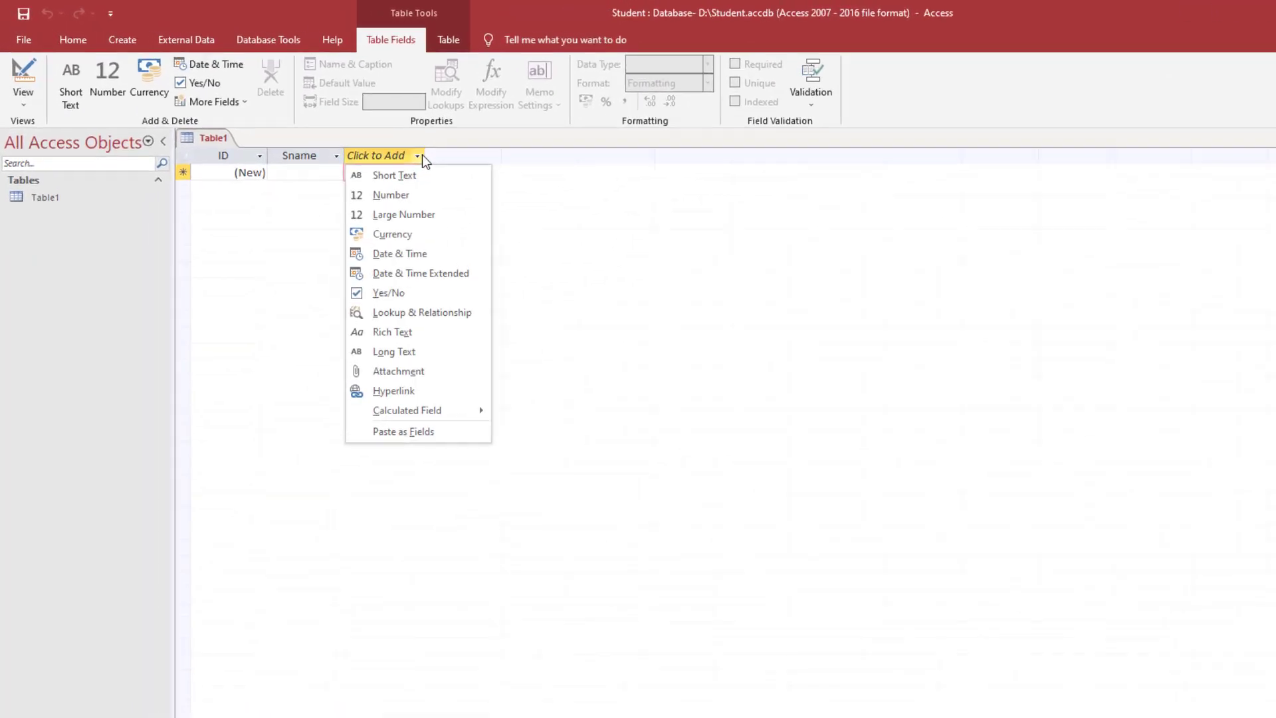
pyautogui.click(480, 232)
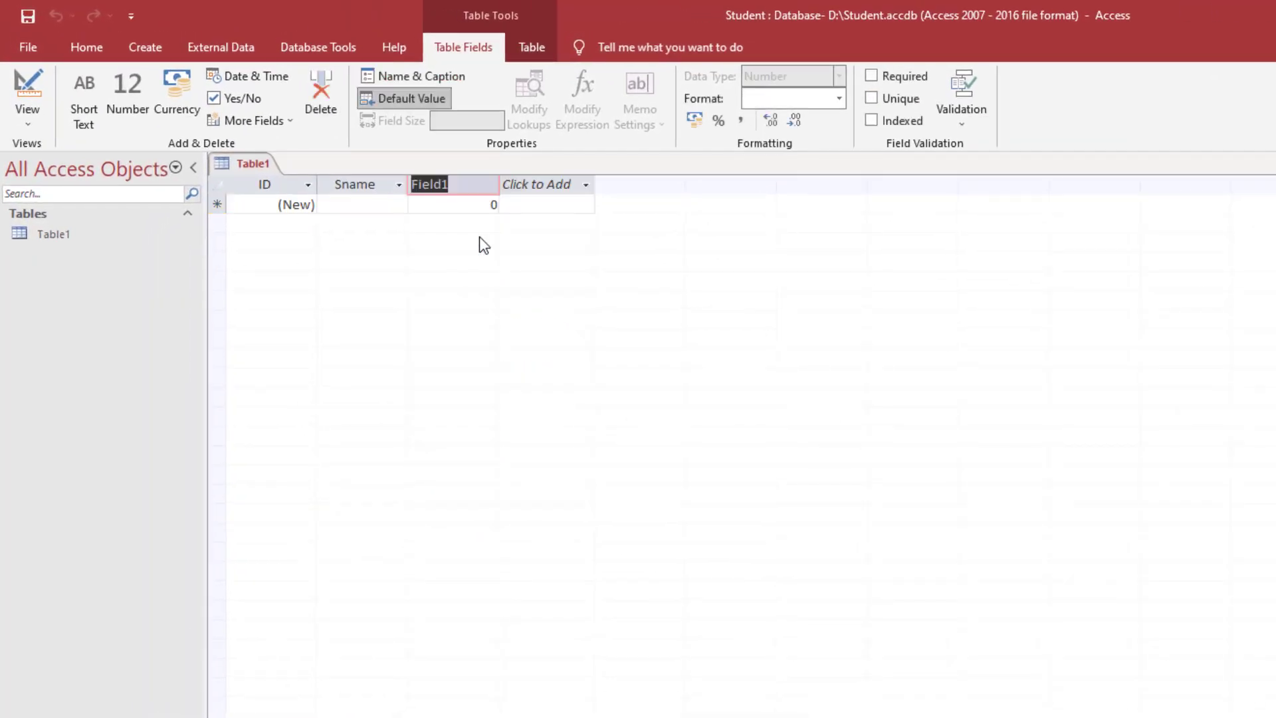
pyautogui.write('Marks')
pyautogui.press('Return')
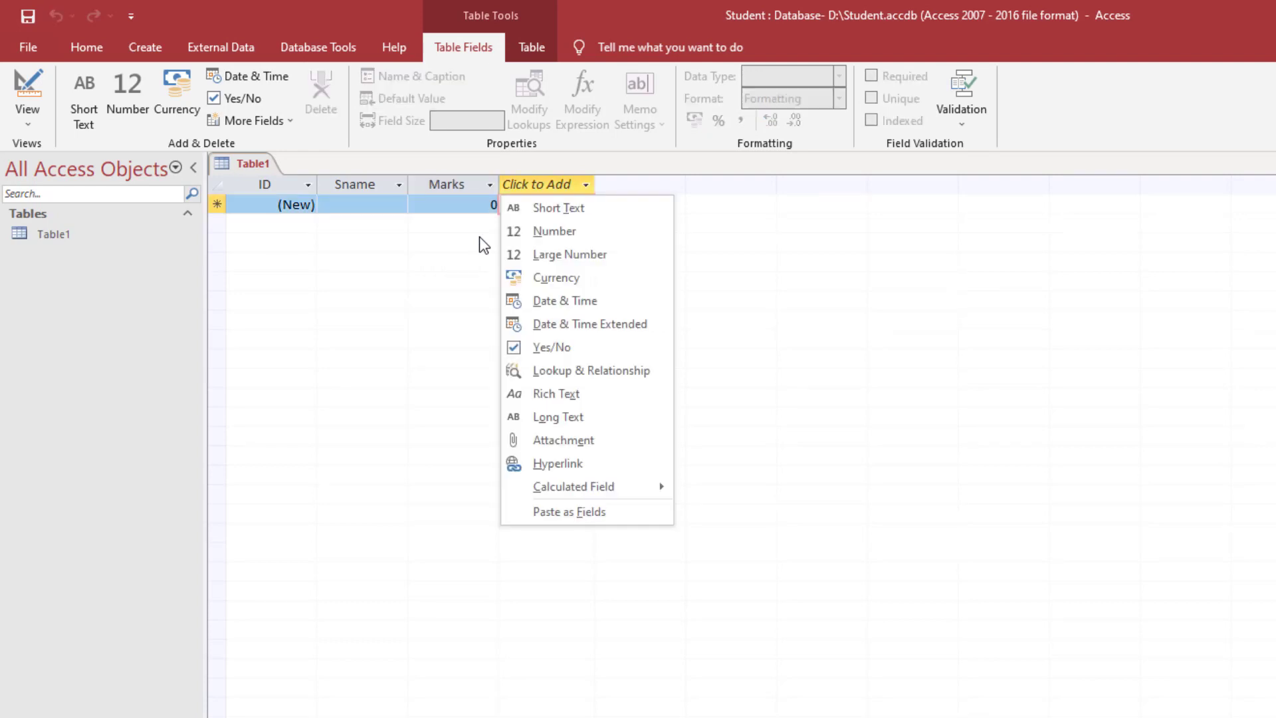
# - Add a Large Number field named Contact, accepting the newer-data-type warning
pyautogui.hotkey('alt', 'Tab')
pyautogui.press('Tab')
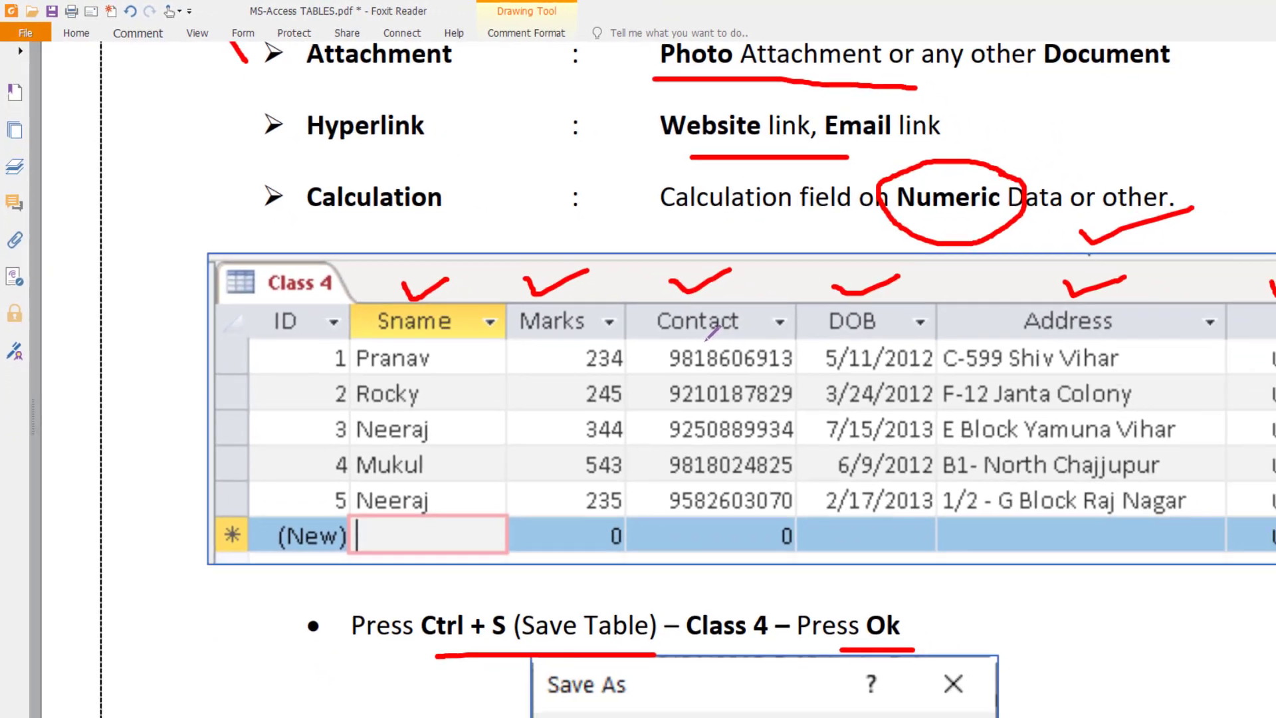
pyautogui.hotkey('alt', 'Tab')
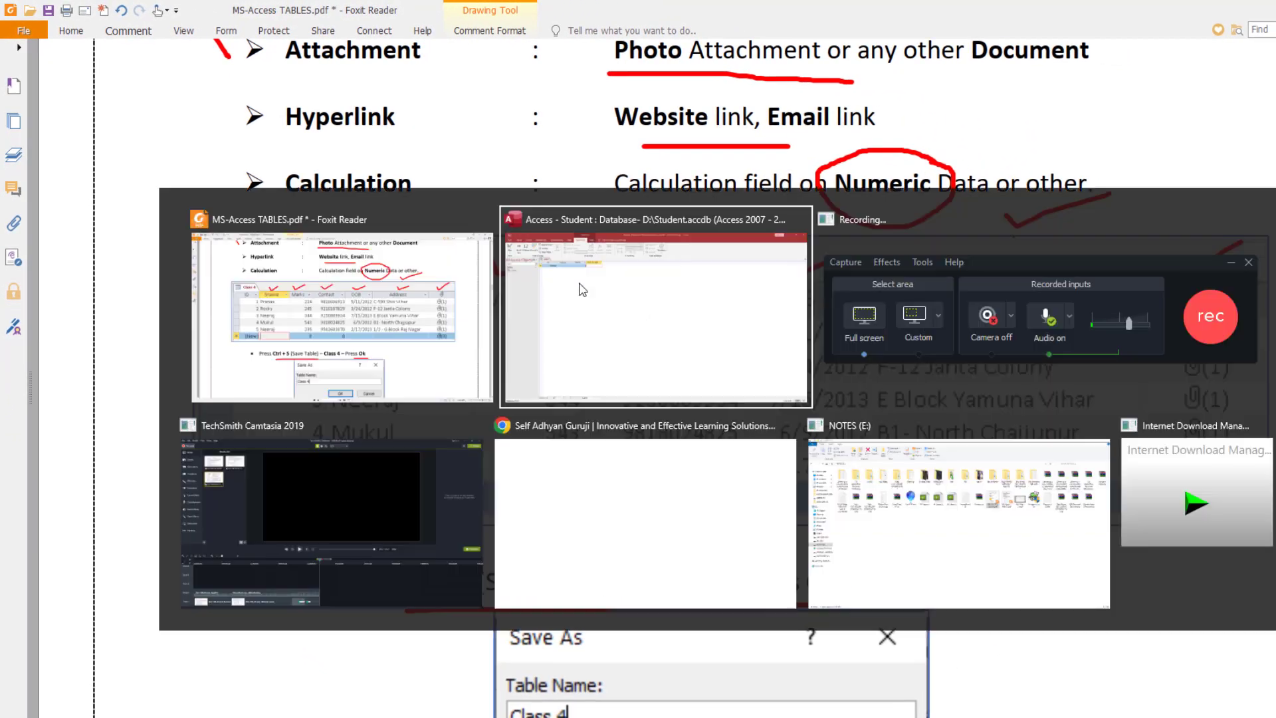
pyautogui.click(640, 311)
pyautogui.click(458, 144)
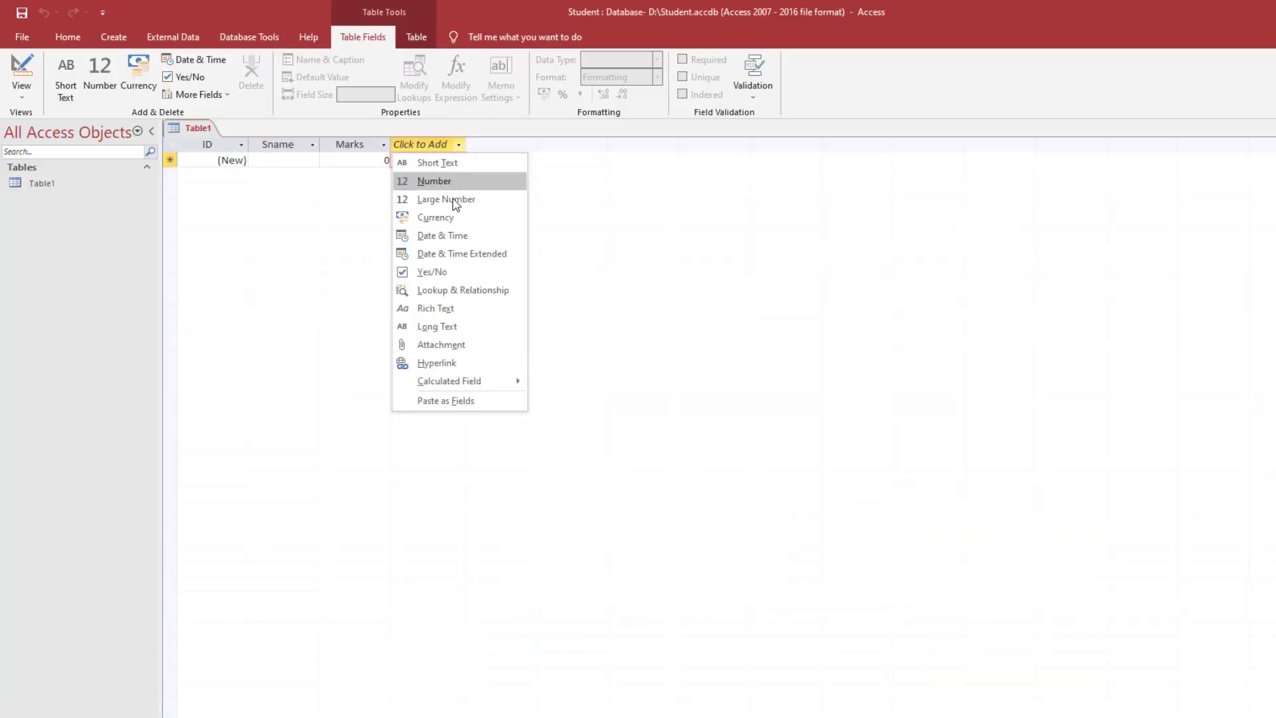
pyautogui.click(456, 199)
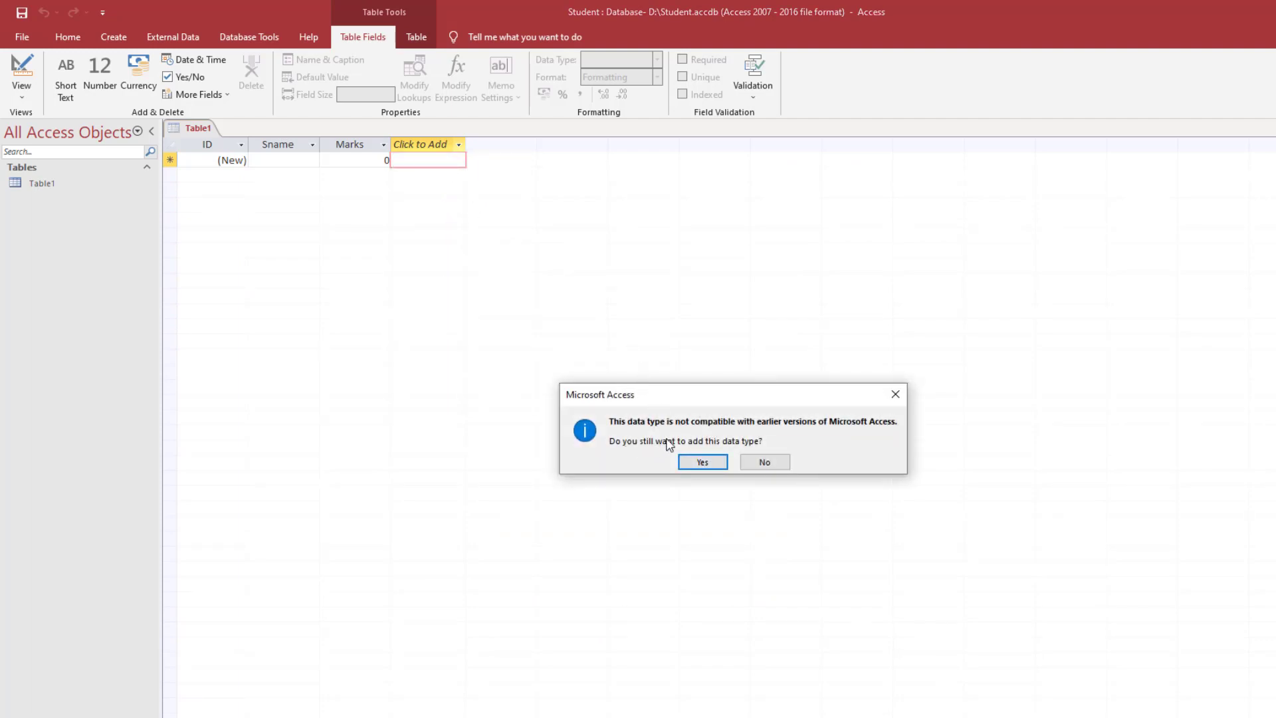
pyautogui.click(710, 465)
pyautogui.write('Contact')
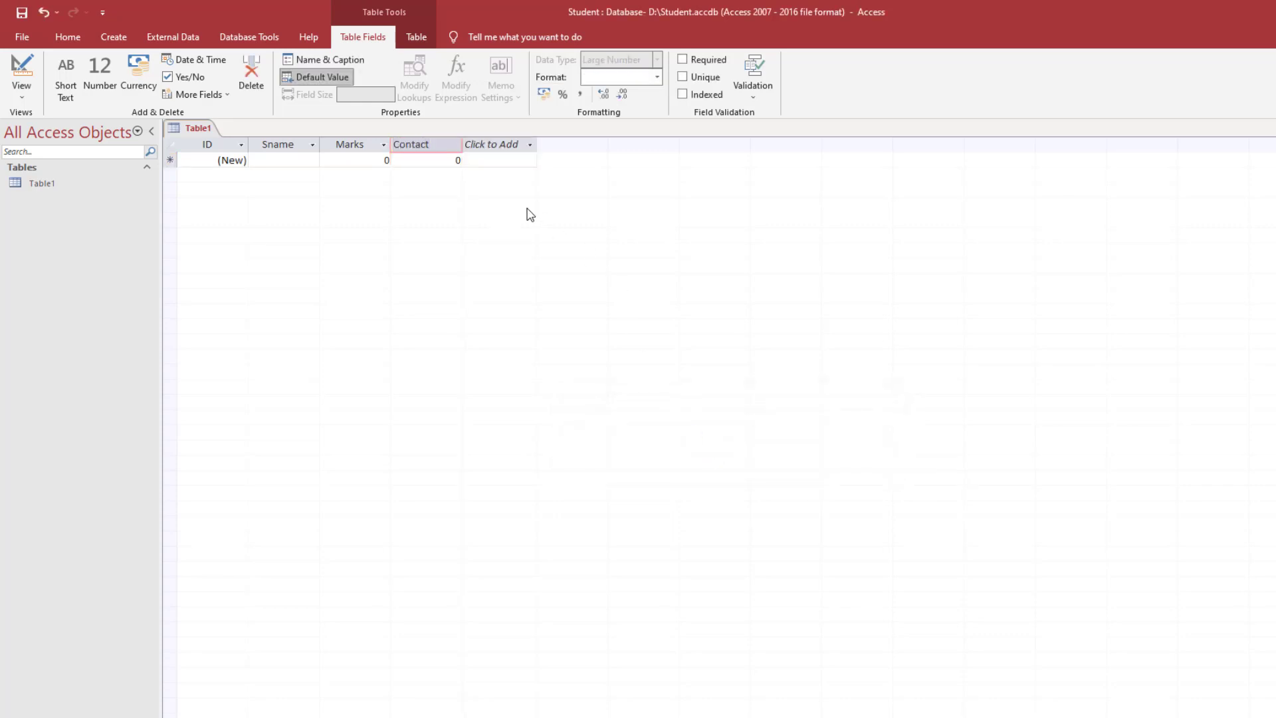
pyautogui.press('Return')
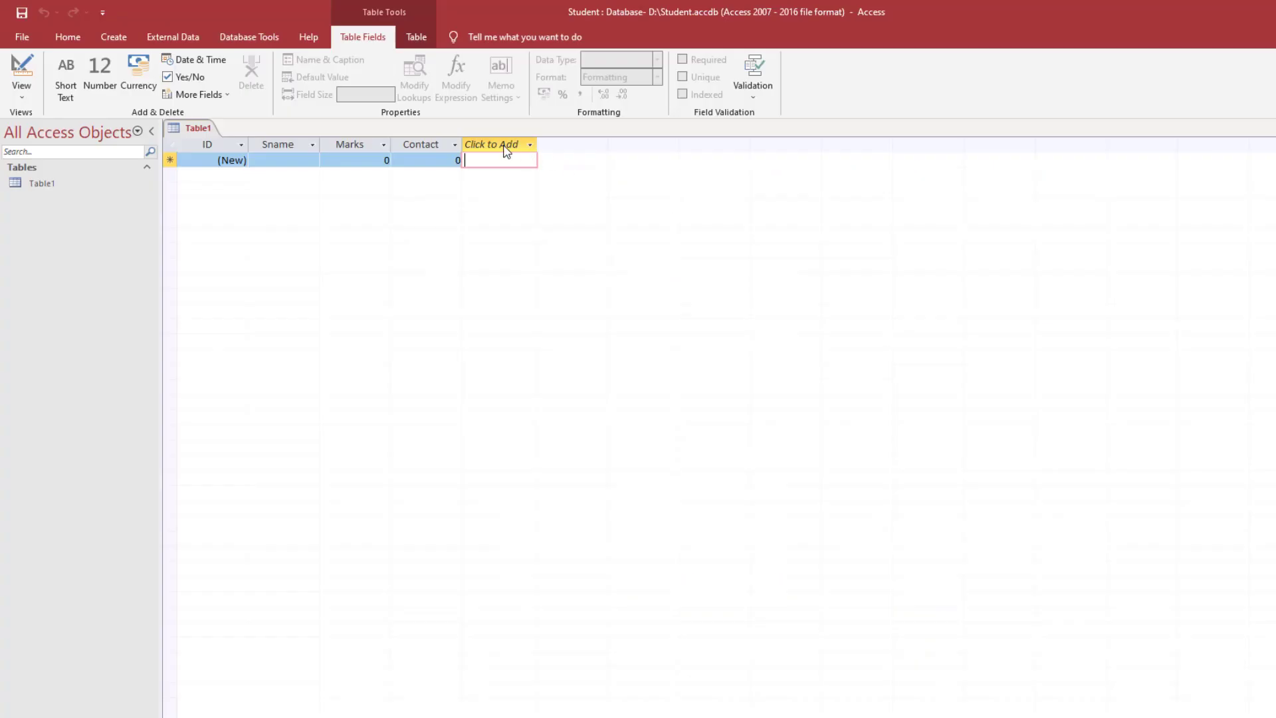
pyautogui.click(529, 144)
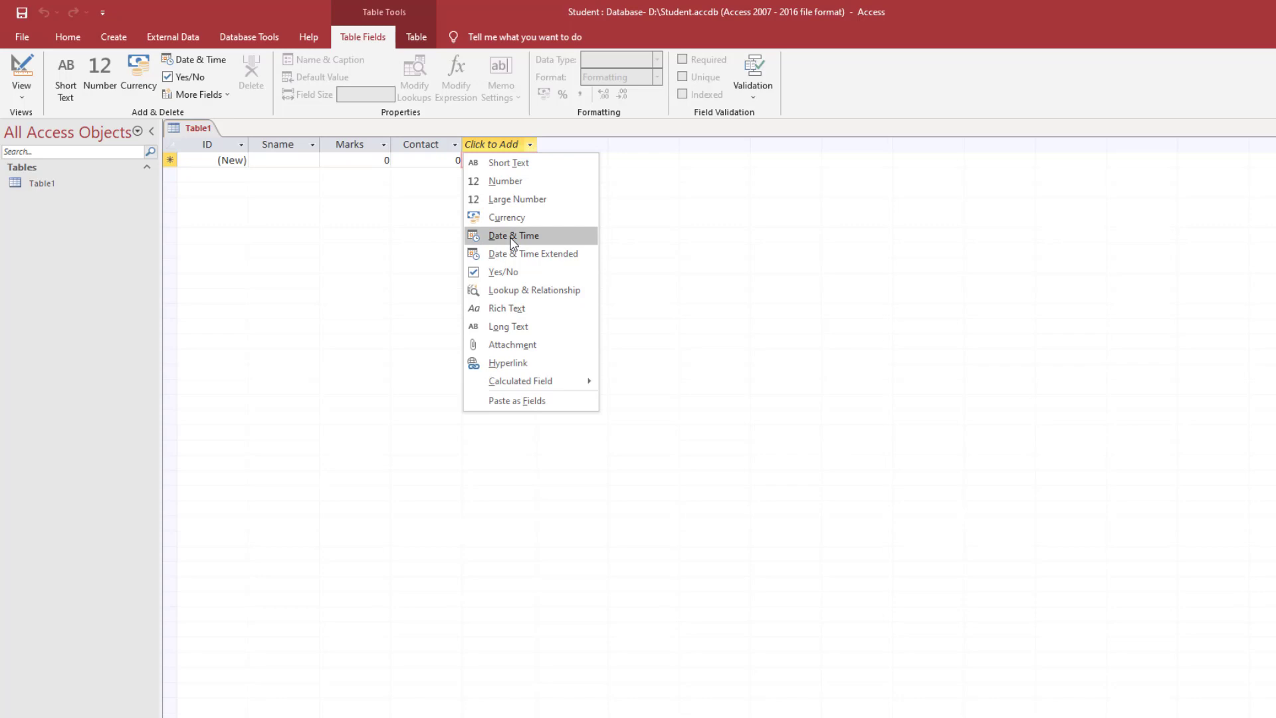
# - Add a Date & Time field named DOB
pyautogui.click(513, 236)
pyautogui.write('DOB')
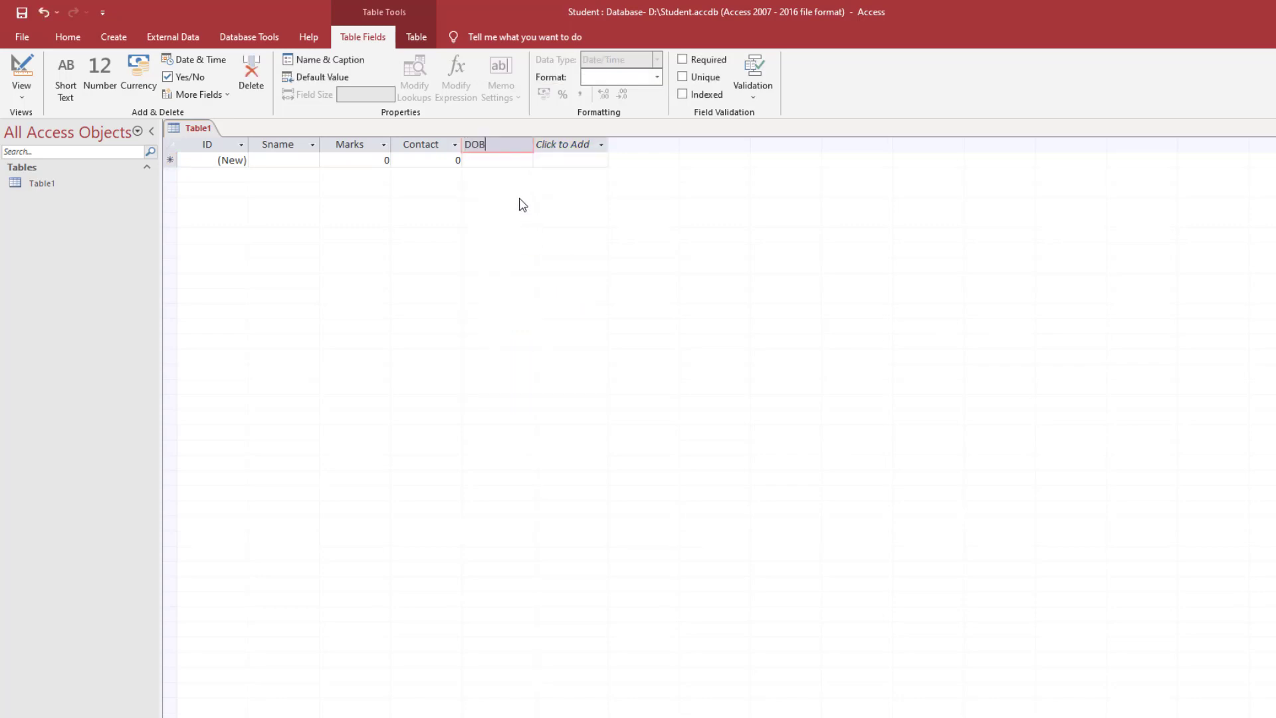
pyautogui.click(583, 146)
pyautogui.press('Escape')
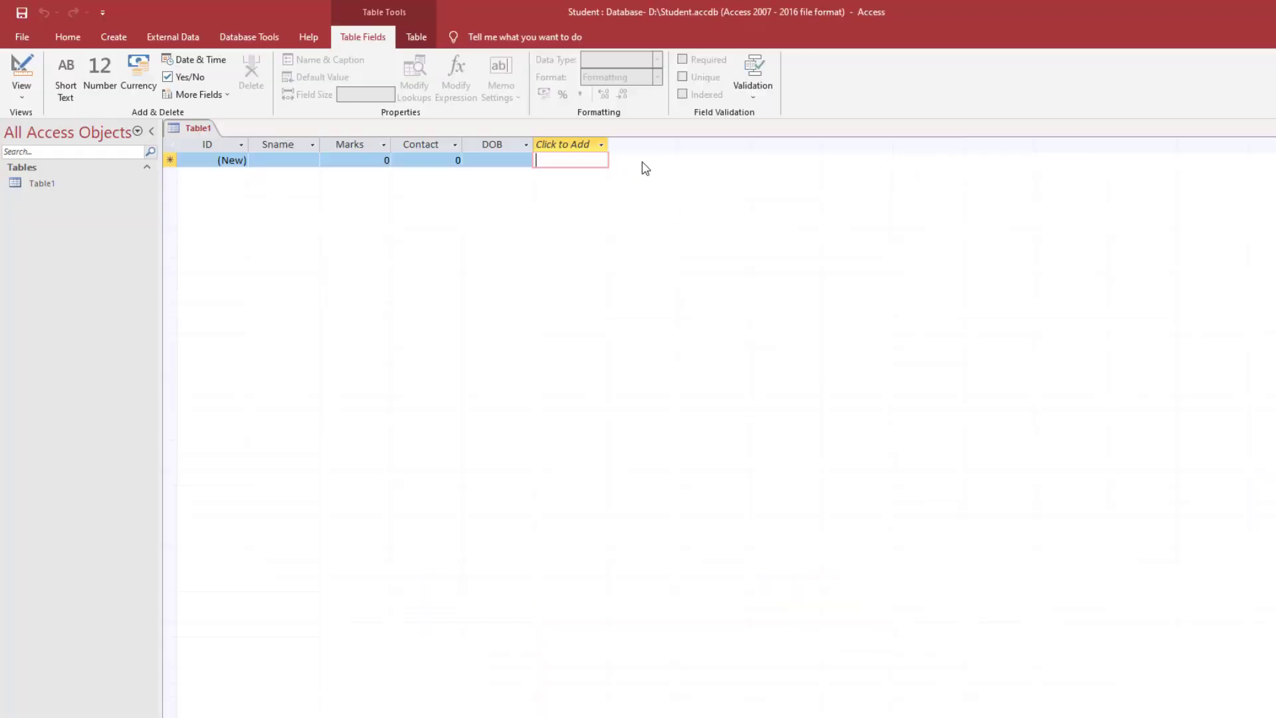
# - Add a Long Text field named ADD
pyautogui.click(600, 145)
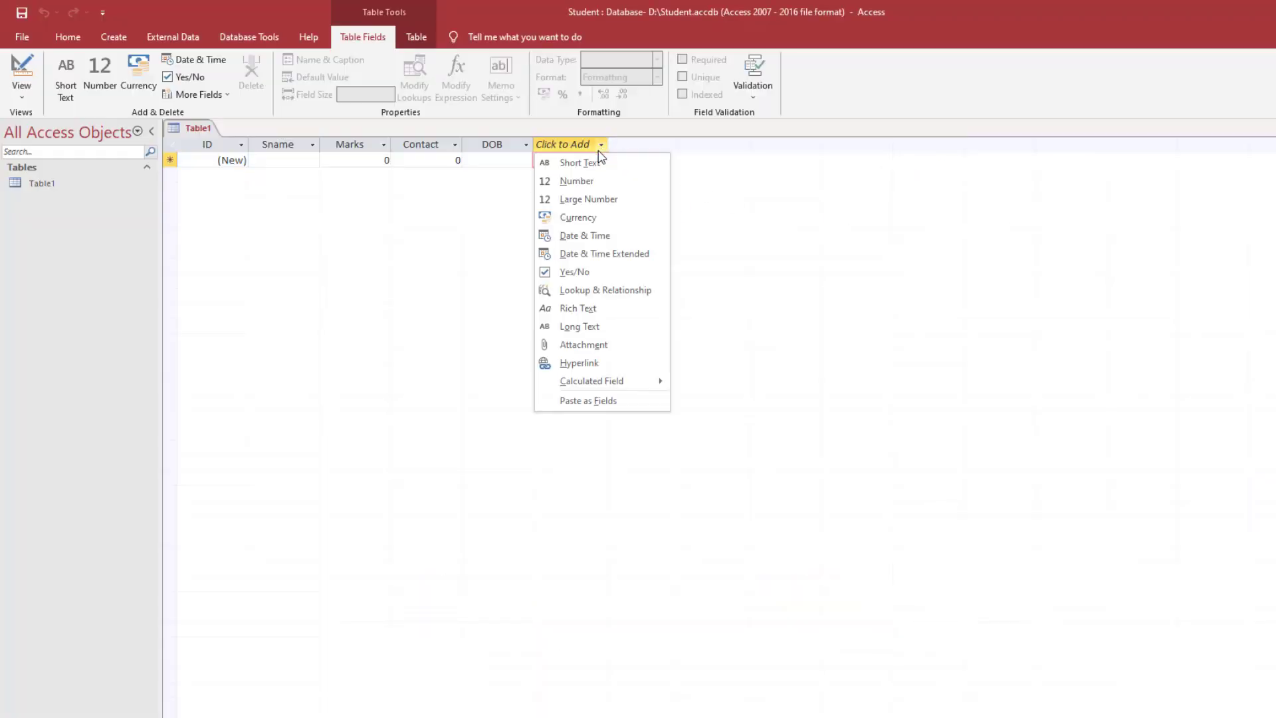
pyautogui.click(588, 327)
pyautogui.write('ADD')
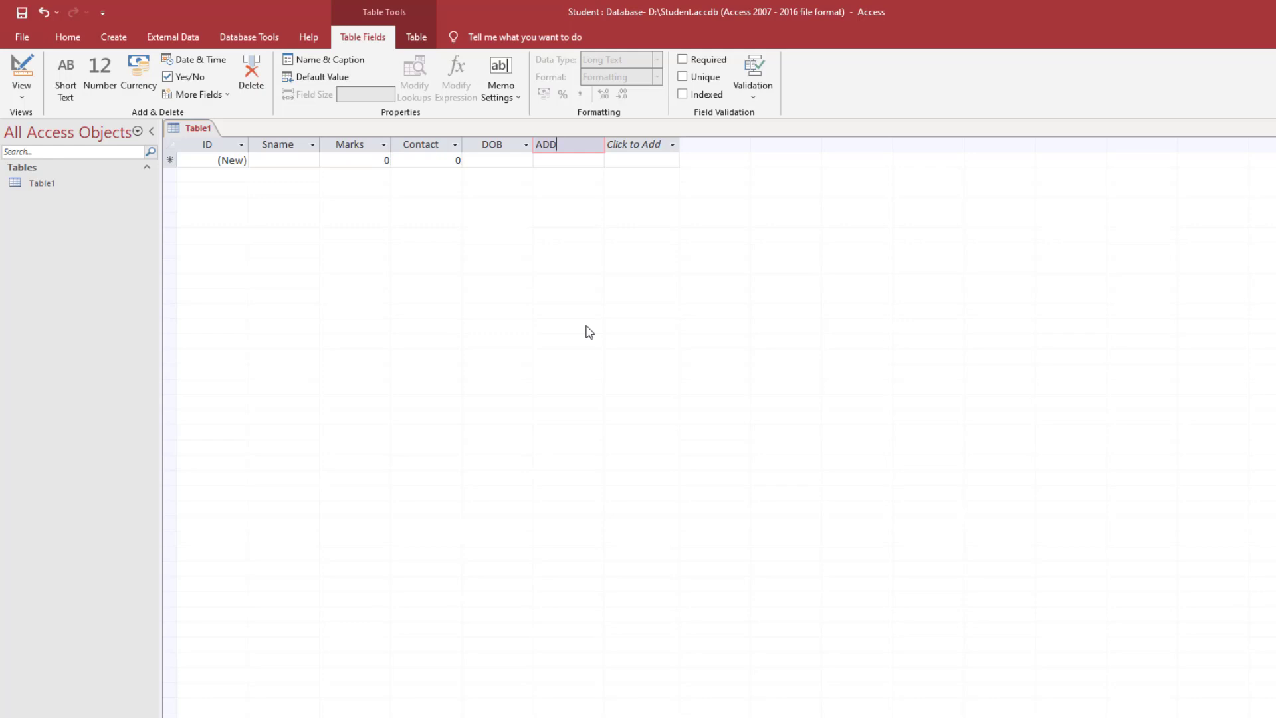
pyautogui.click(580, 159)
pyautogui.hotkey('alt', 'Tab')
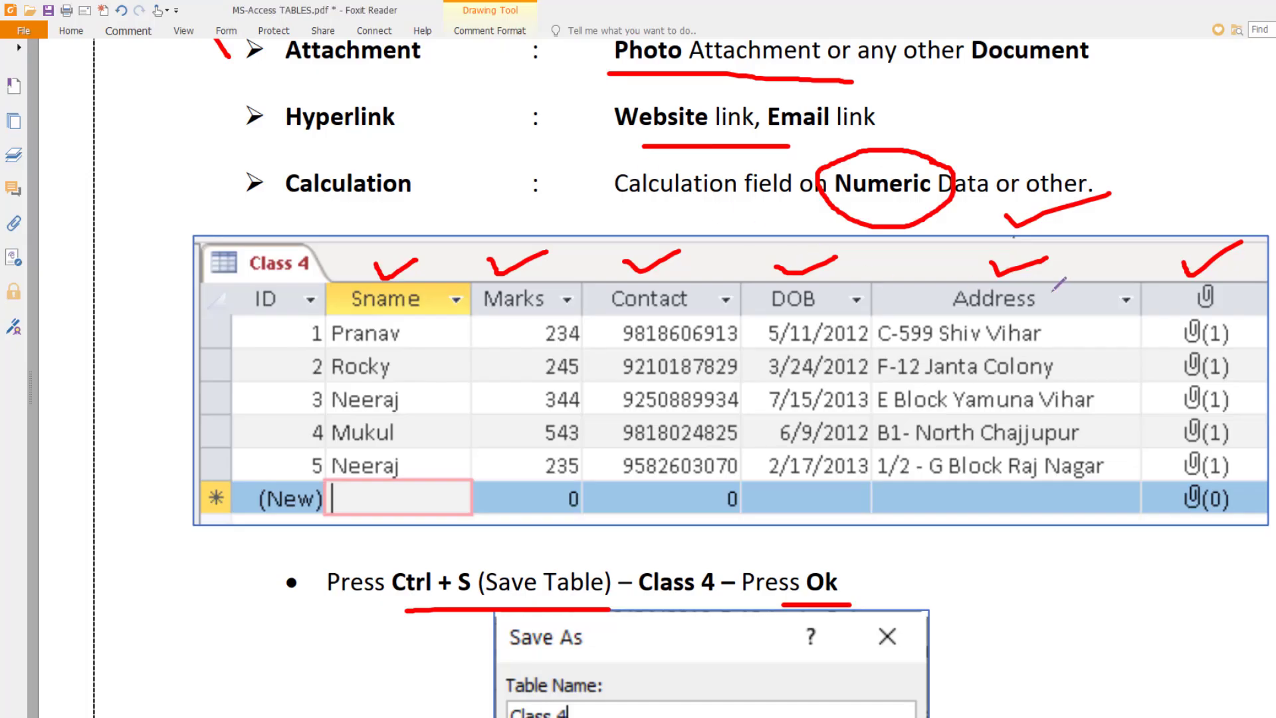
pyautogui.hotkey('alt', 'Tab')
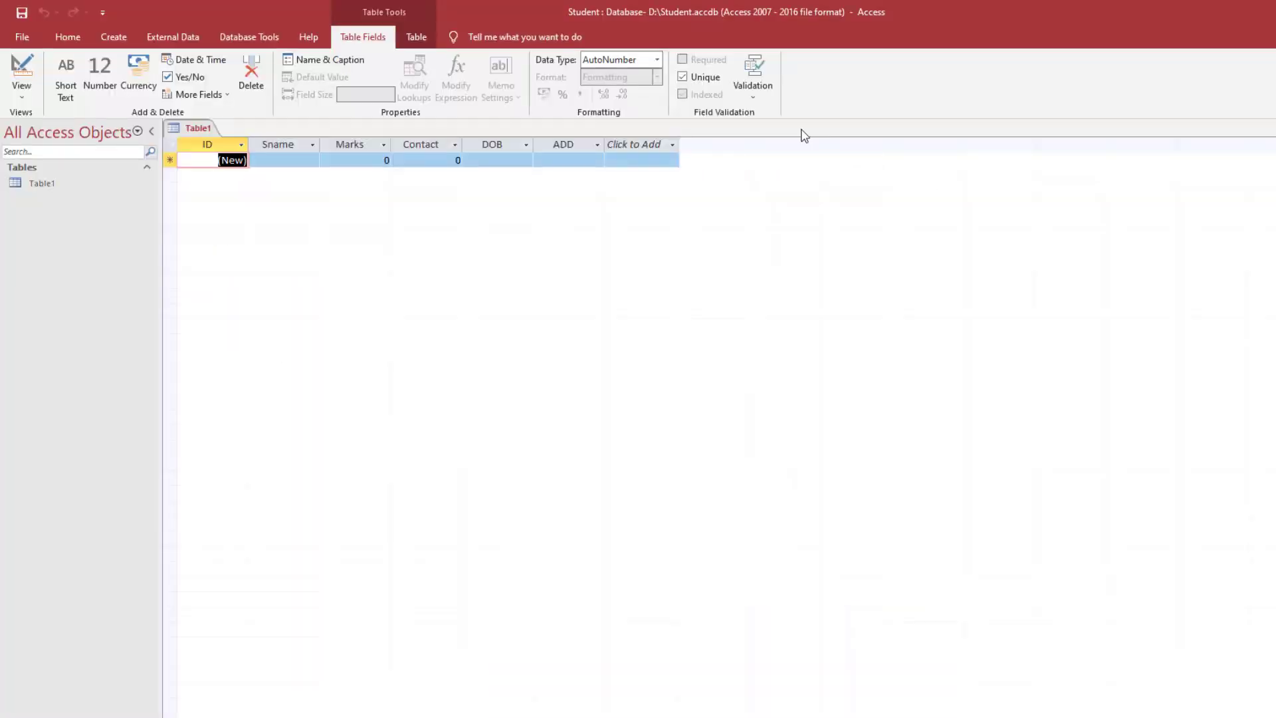
# - Add an Attachment field and check the PDF notes before entering the record
pyautogui.click(674, 145)
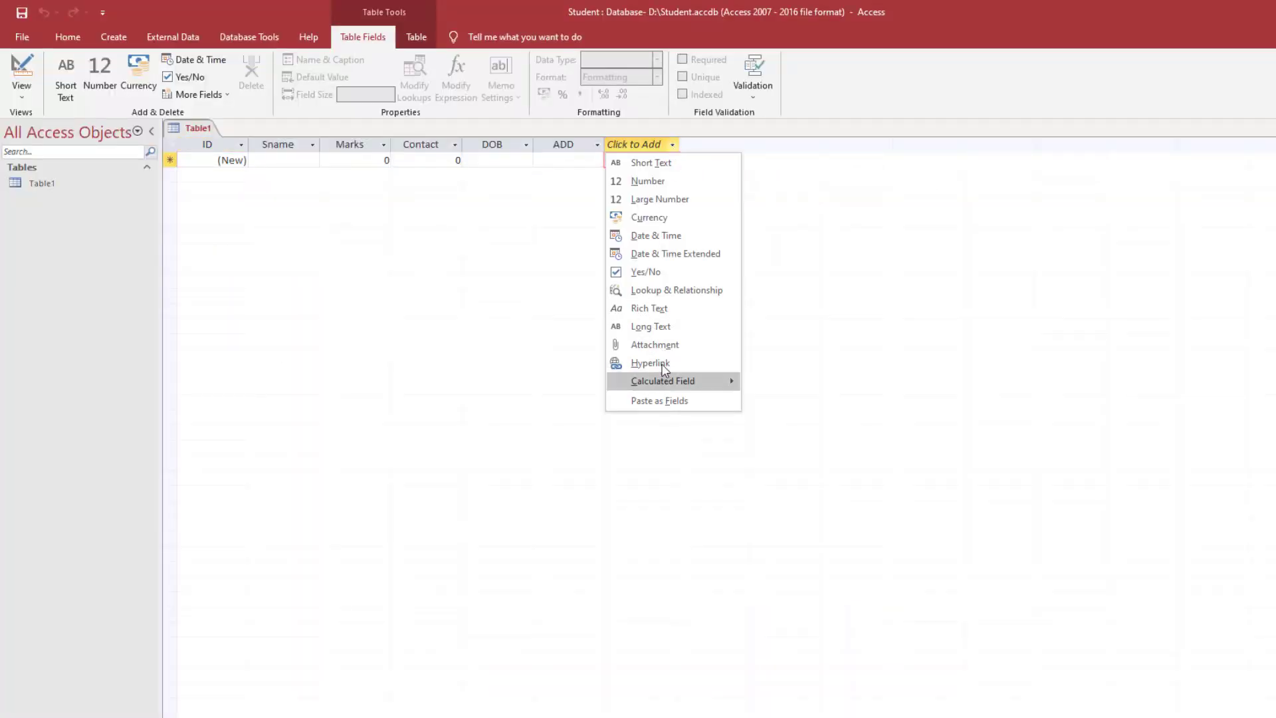
pyautogui.click(665, 346)
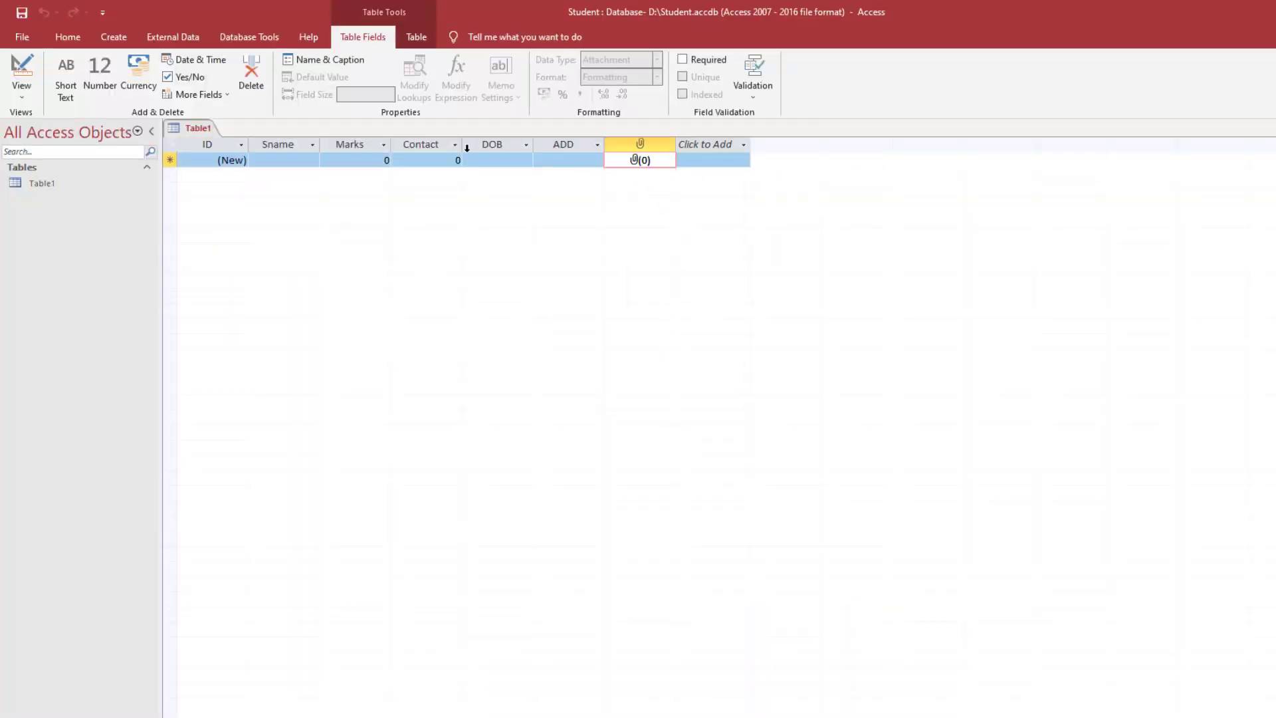
pyautogui.click(285, 158)
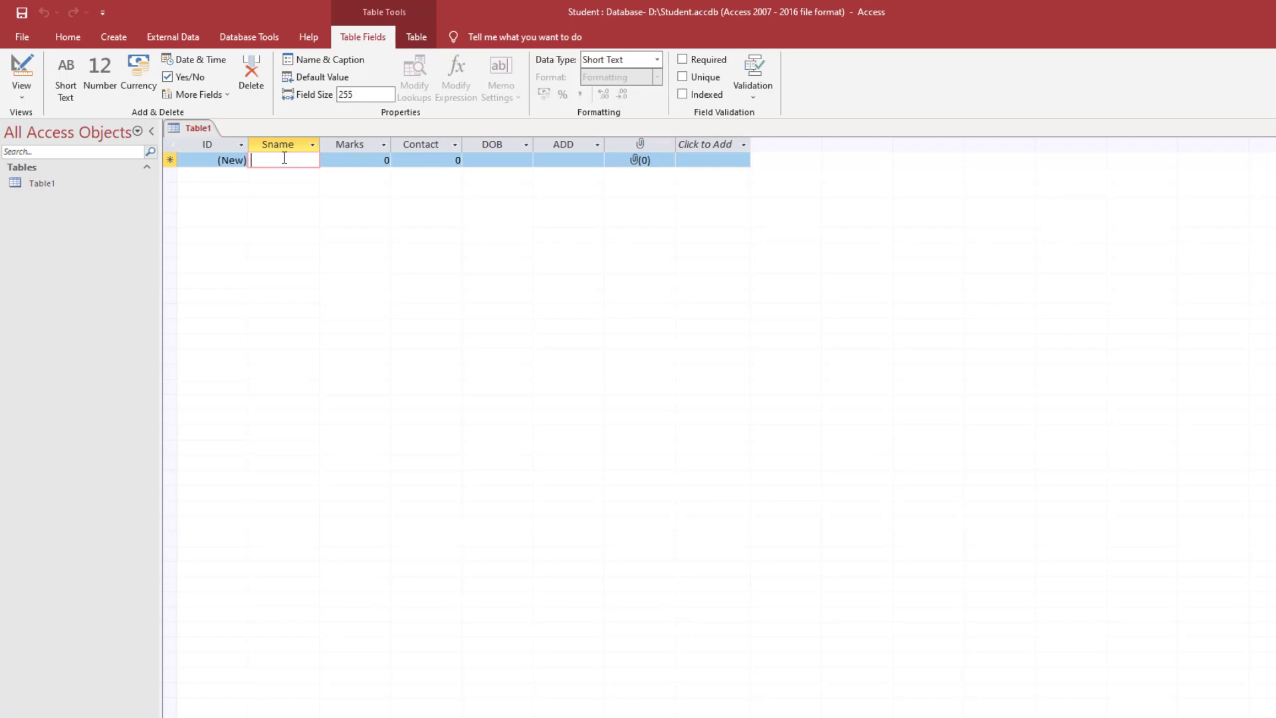
pyautogui.hotkey('alt', 'Tab')
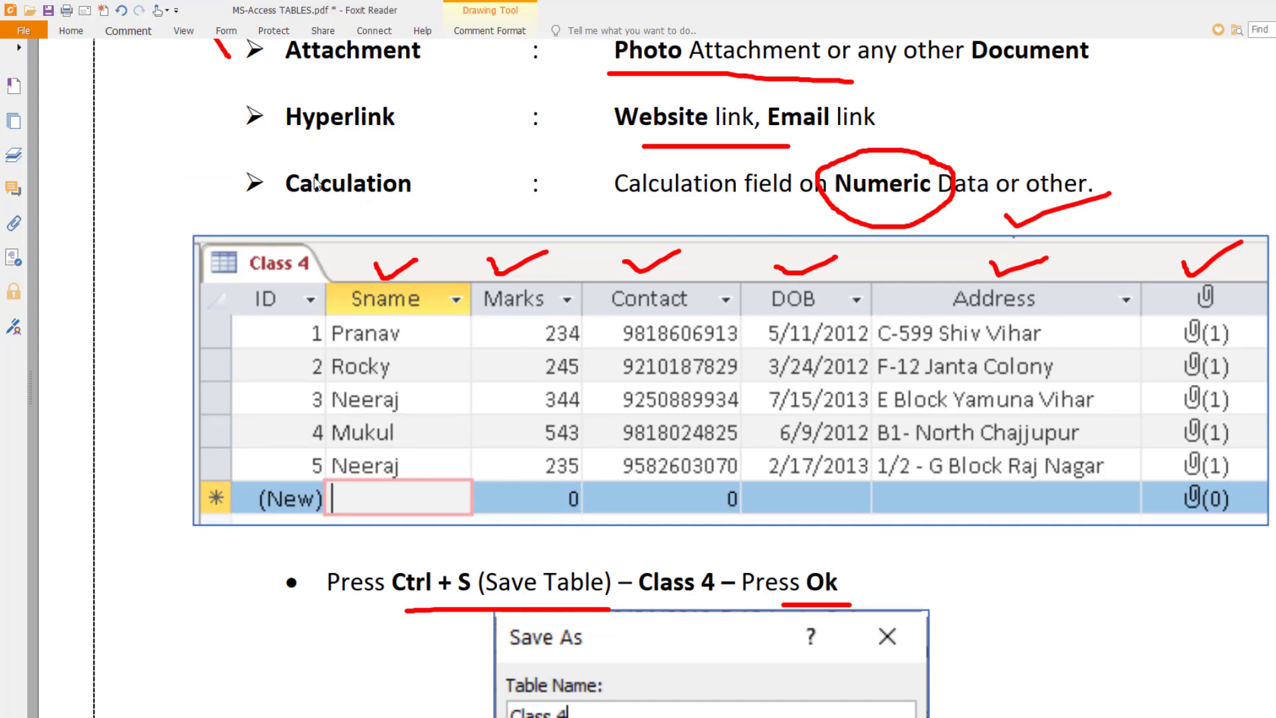
pyautogui.hotkey('alt', 'Tab')
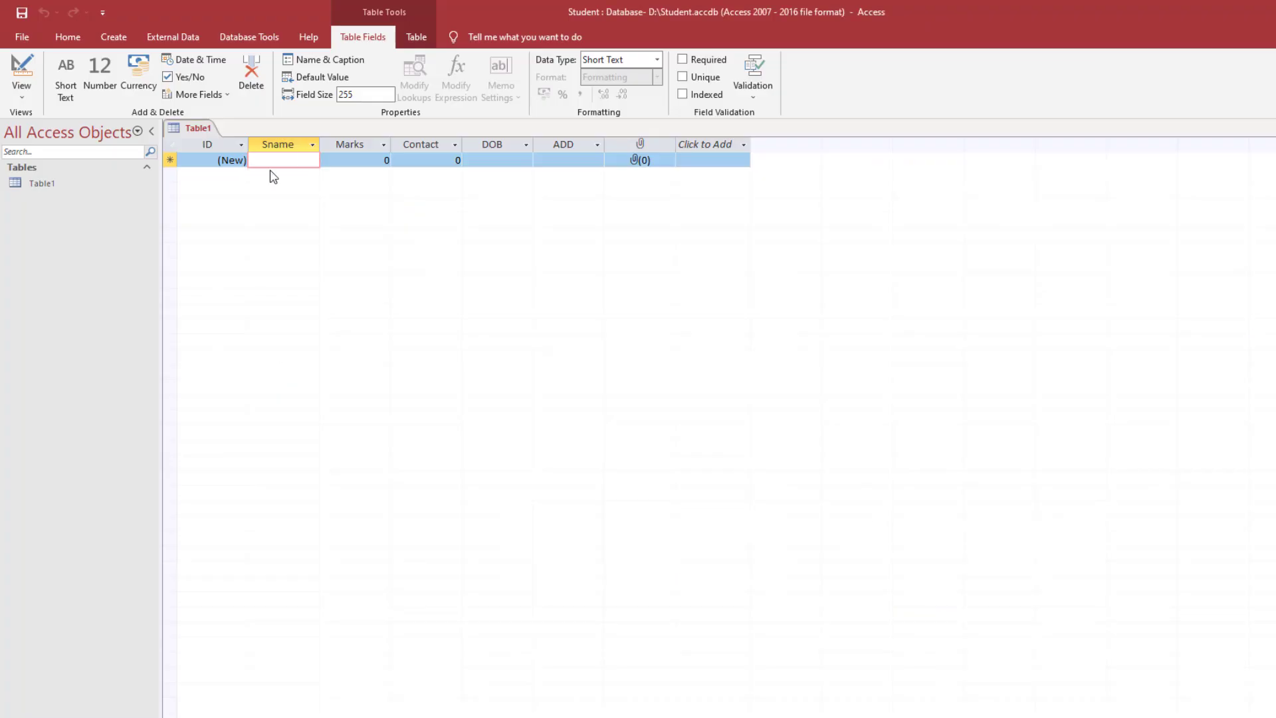
# - Enter the student's name, Marks 234 (removing a stray letter) and the contact number
pyautogui.write('Inder')
pyautogui.press('Tab')
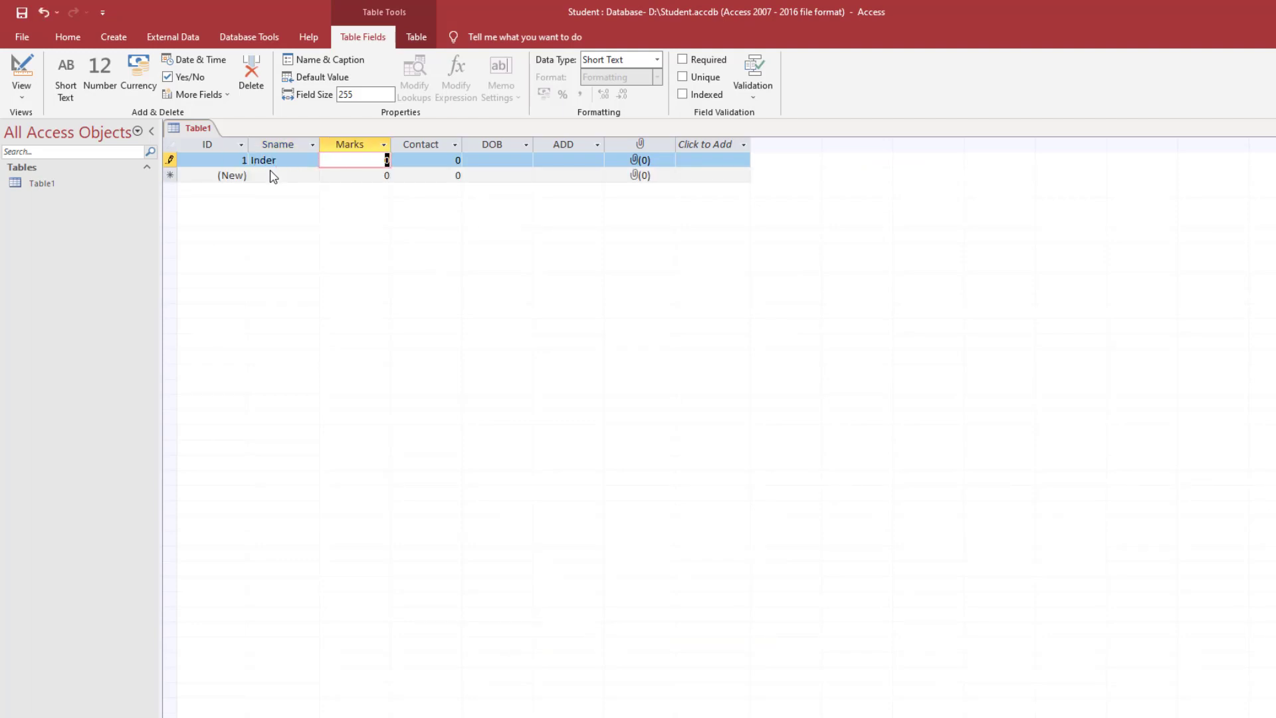
pyautogui.write('234')
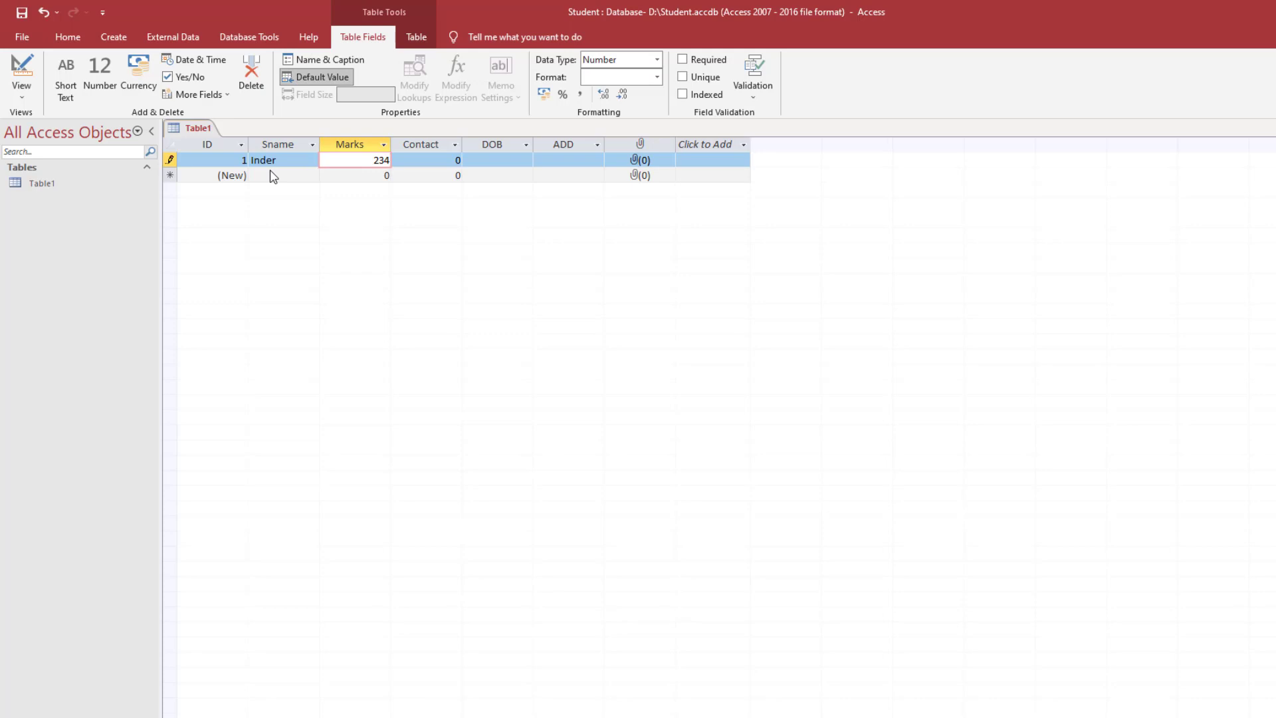
pyautogui.write('a')
pyautogui.press('Tab')
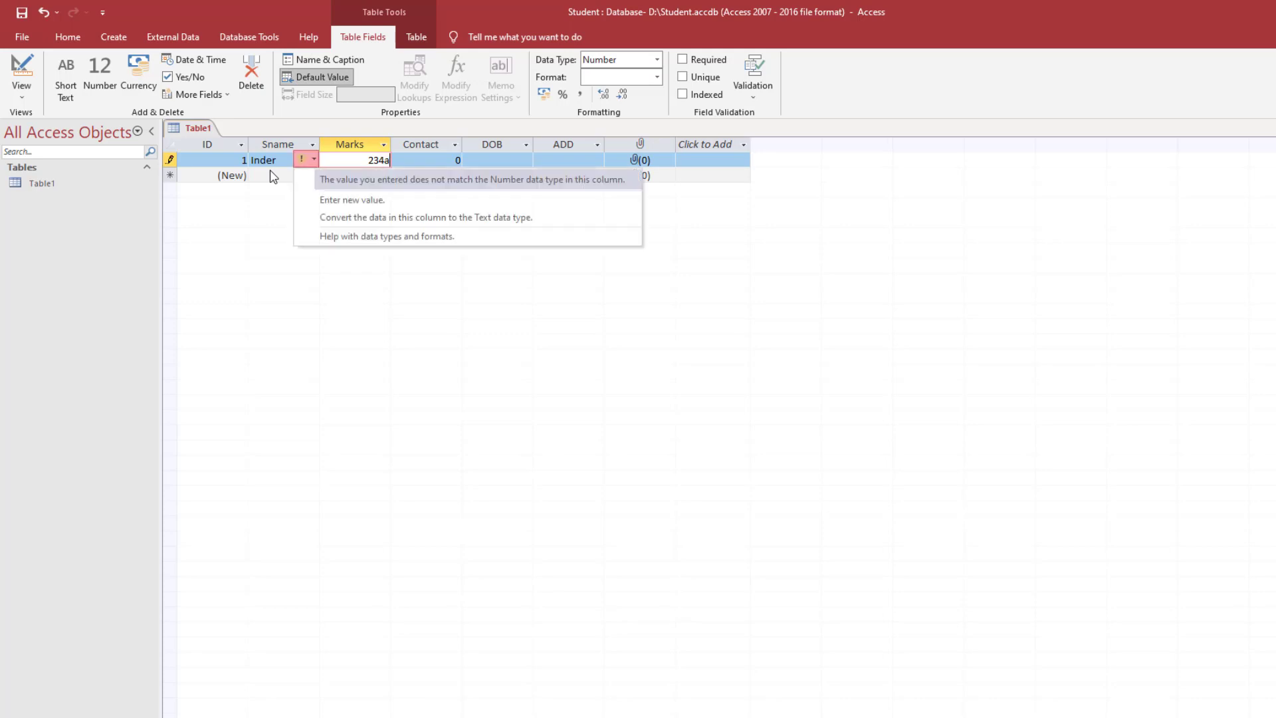
pyautogui.press('Escape')
pyautogui.press('BackSpace')
pyautogui.press('Tab')
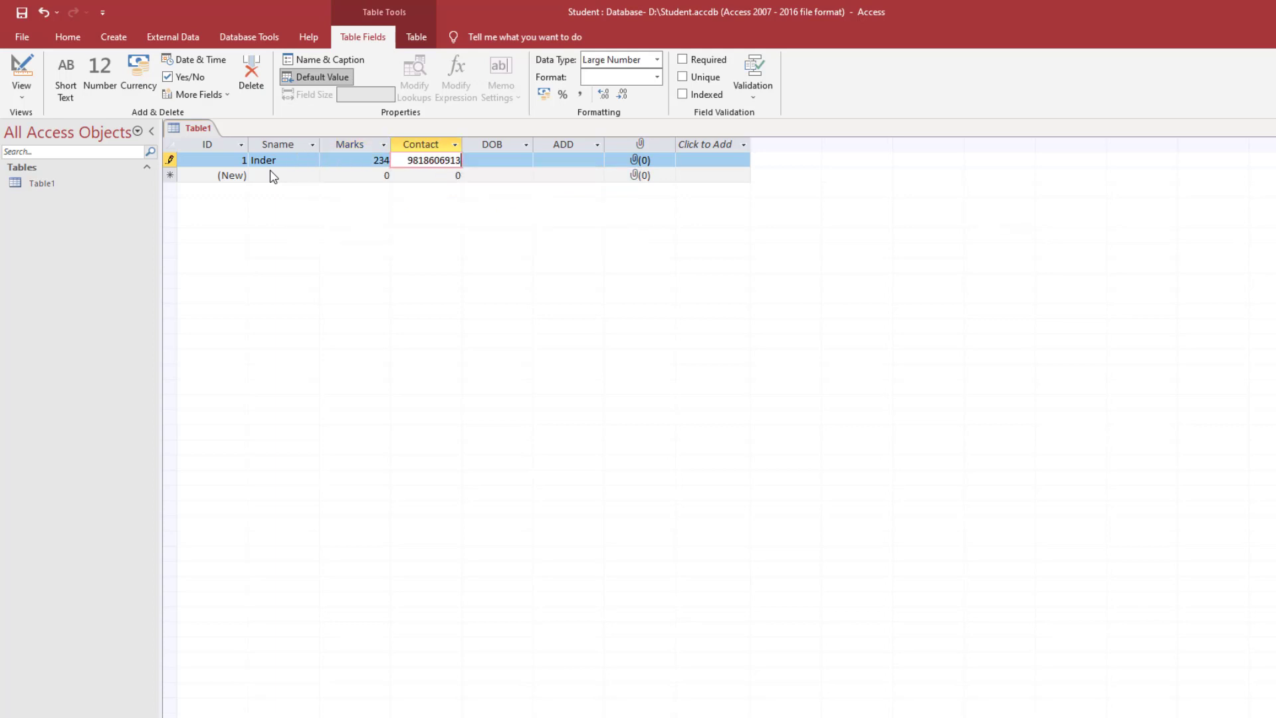
pyautogui.press('Tab')
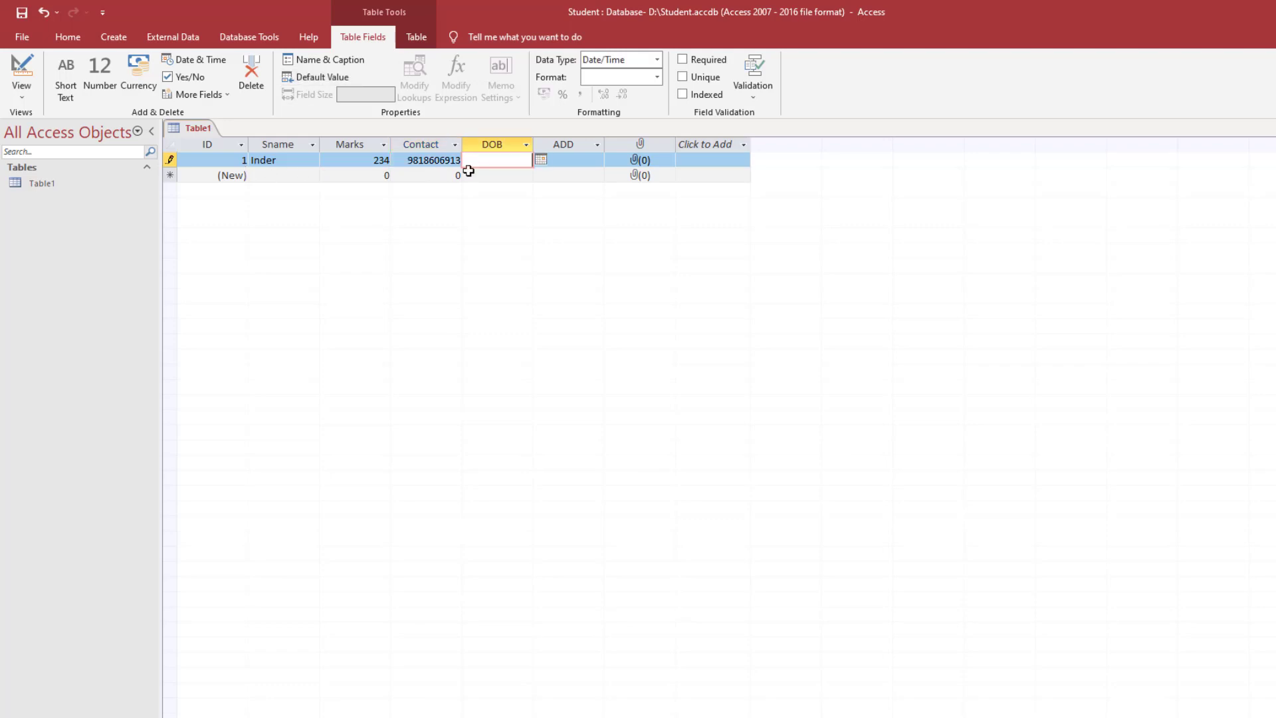
# - Set DOB to 06-04-2012 with the date picker, correcting the year
pyautogui.click(540, 161)
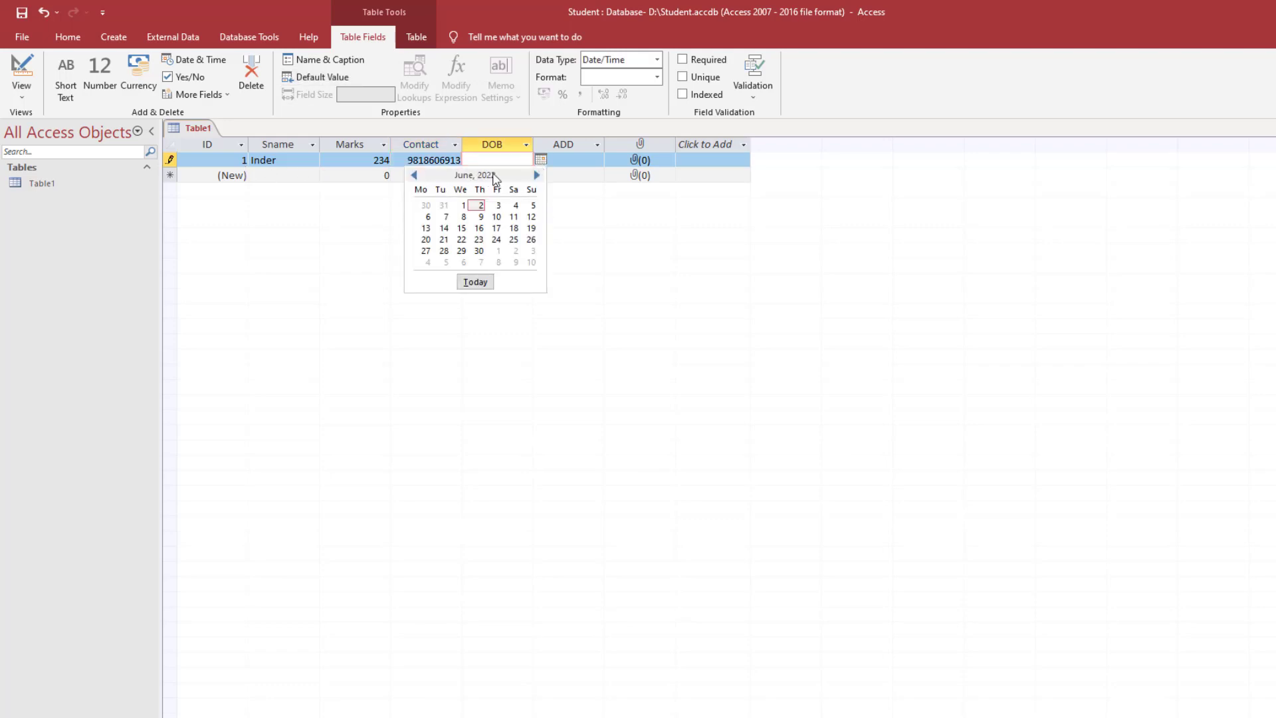
pyautogui.click(414, 175)
pyautogui.click(413, 175)
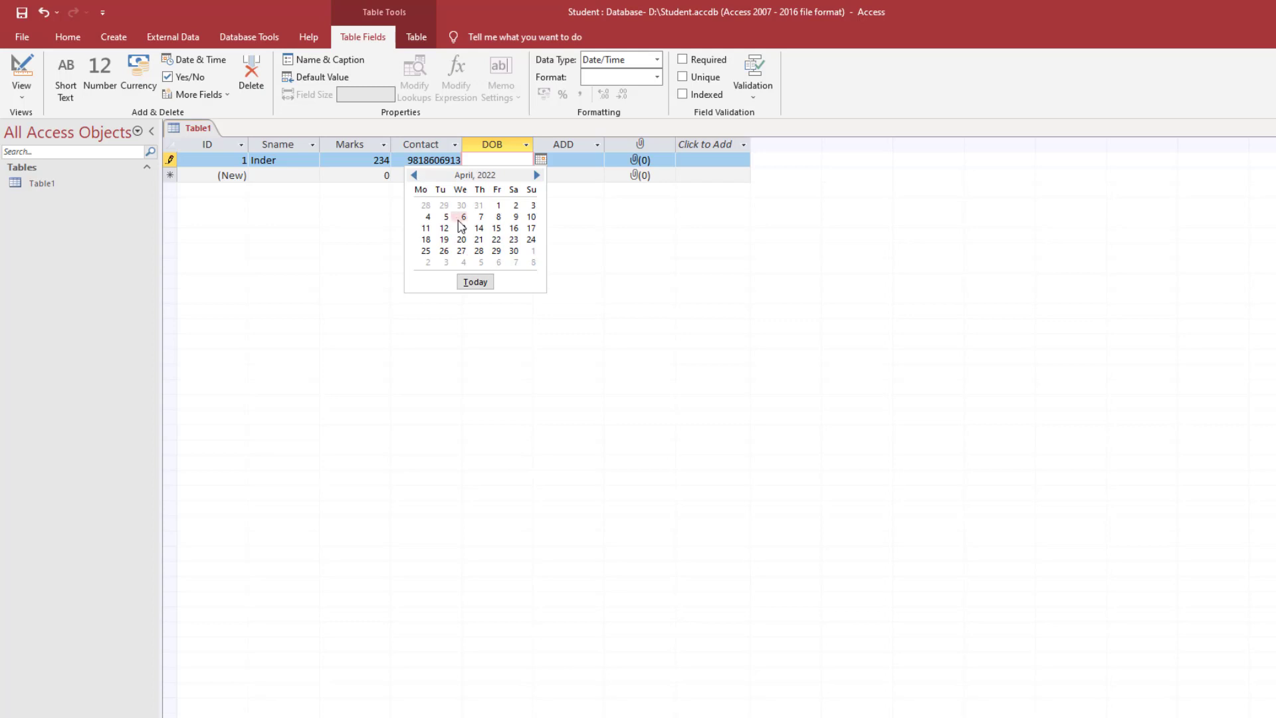
pyautogui.click(464, 217)
pyautogui.click(522, 160)
pyautogui.press('Delete')
pyautogui.write('1')
# - Enter the house number in ADD, widen the ADD column, and append the locality
pyautogui.click(578, 160)
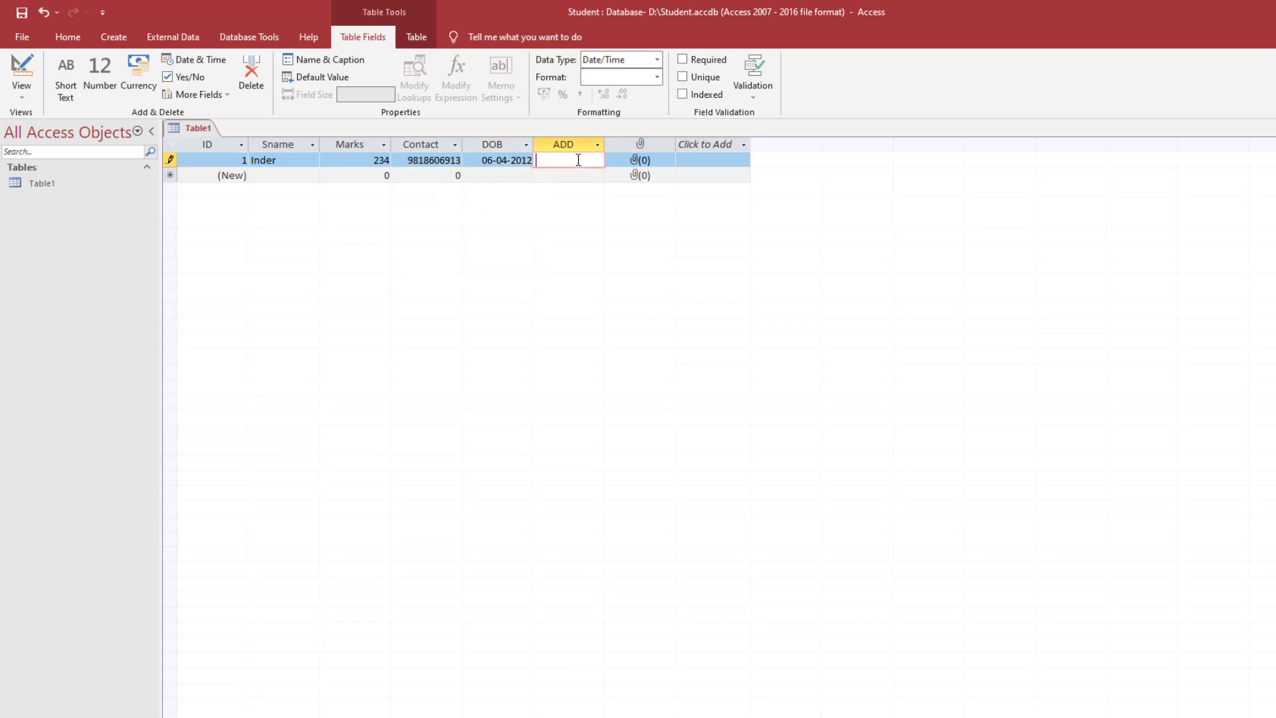
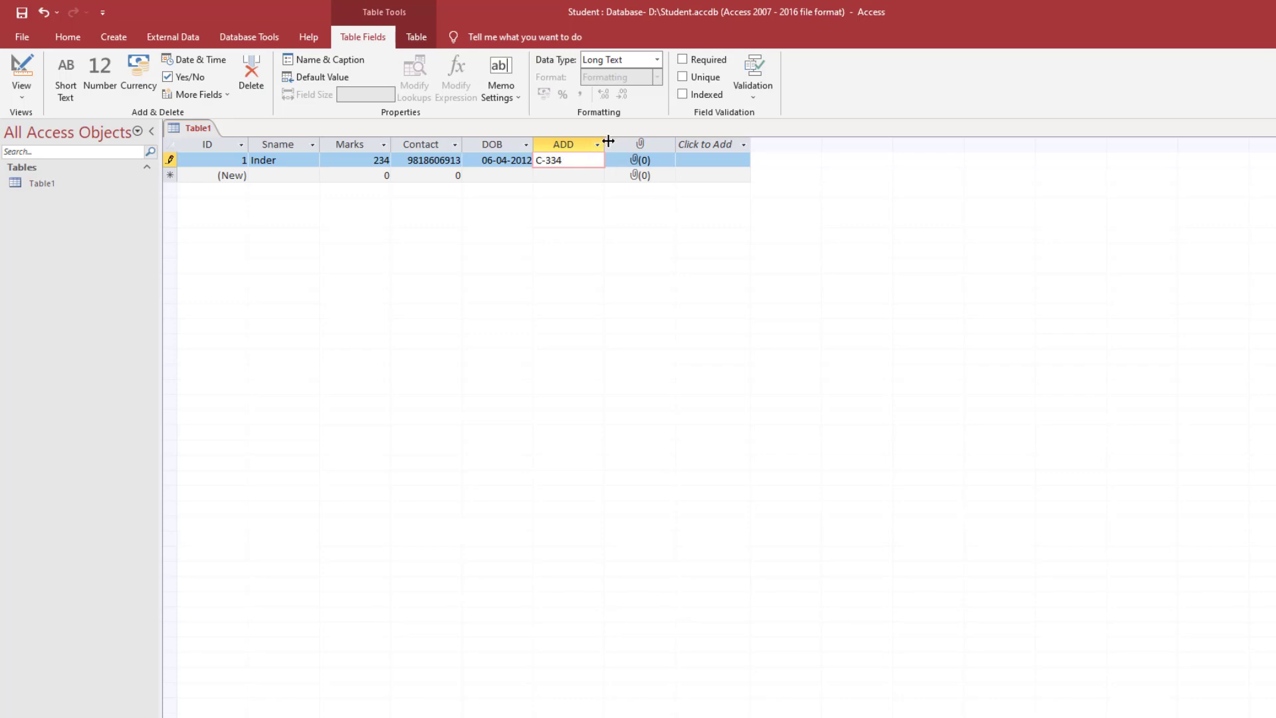
pyautogui.click(603, 141)
pyautogui.moveTo(630, 141); pyautogui.dragTo(714, 139)
pyautogui.click(621, 158)
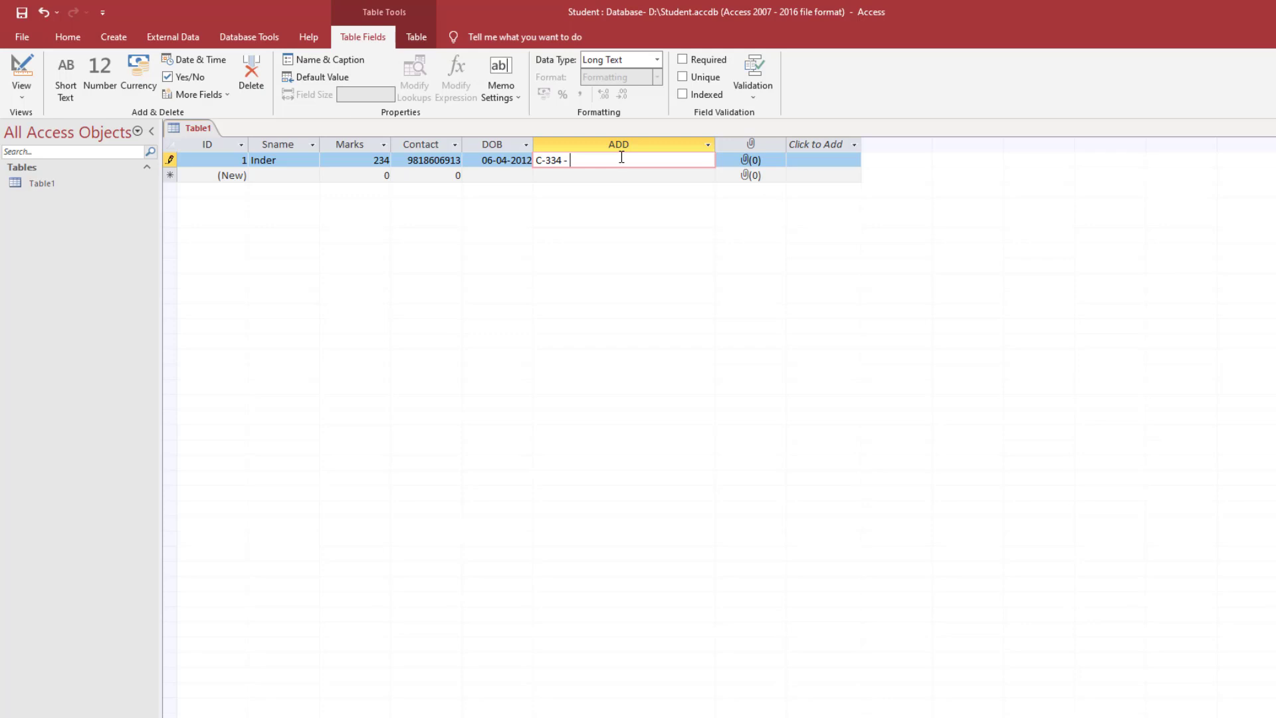
pyautogui.click(739, 164)
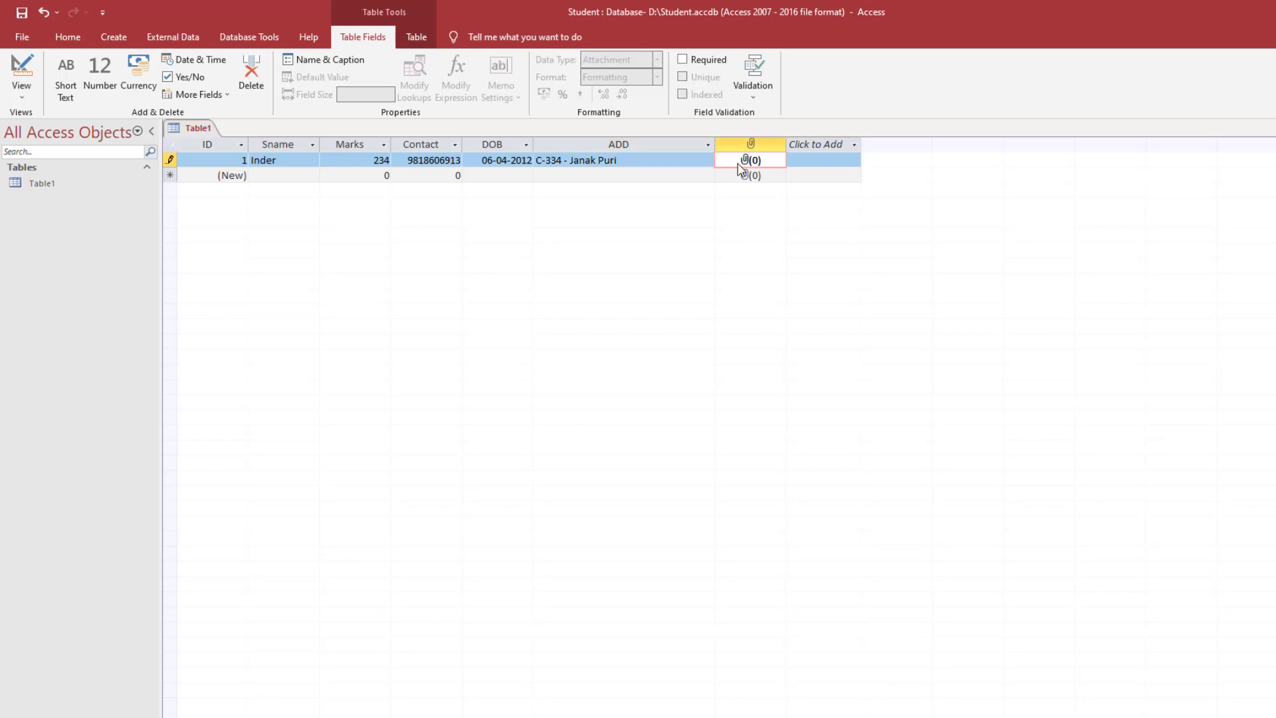
# - Open the record's attachments and browse the H: drive into Photos to be Upload
pyautogui.doubleClick(742, 163)
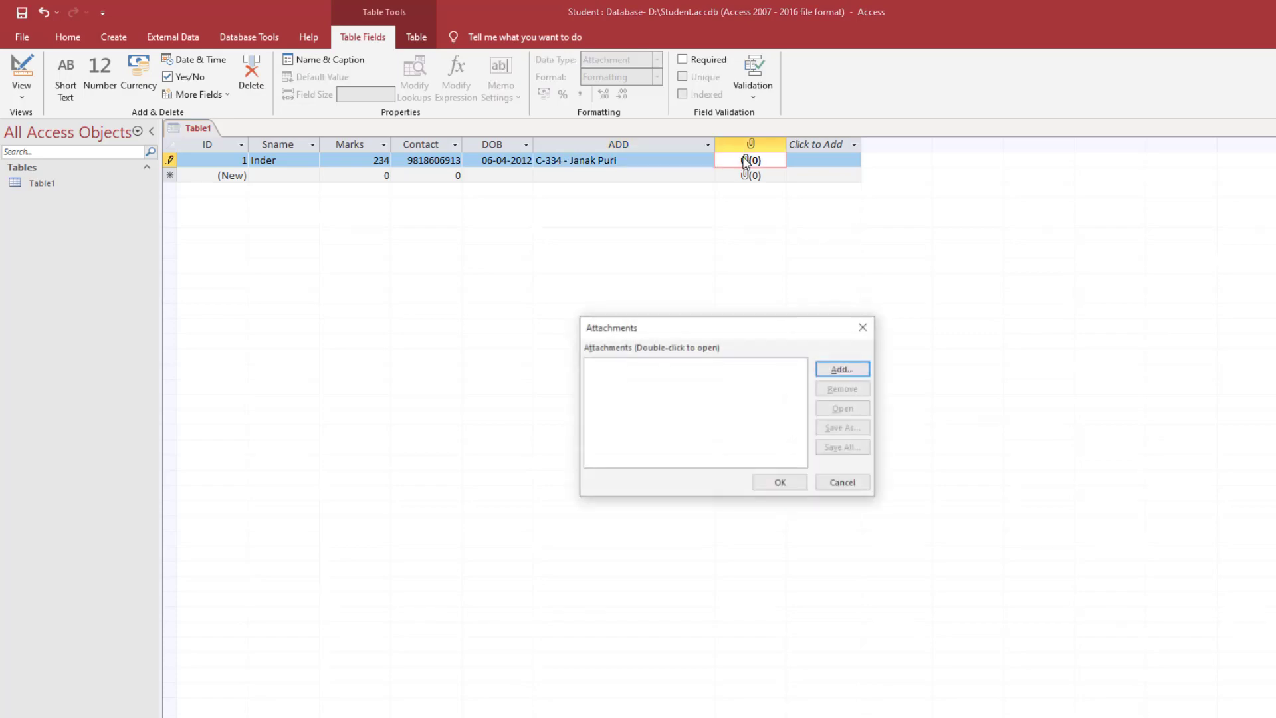
pyautogui.click(851, 371)
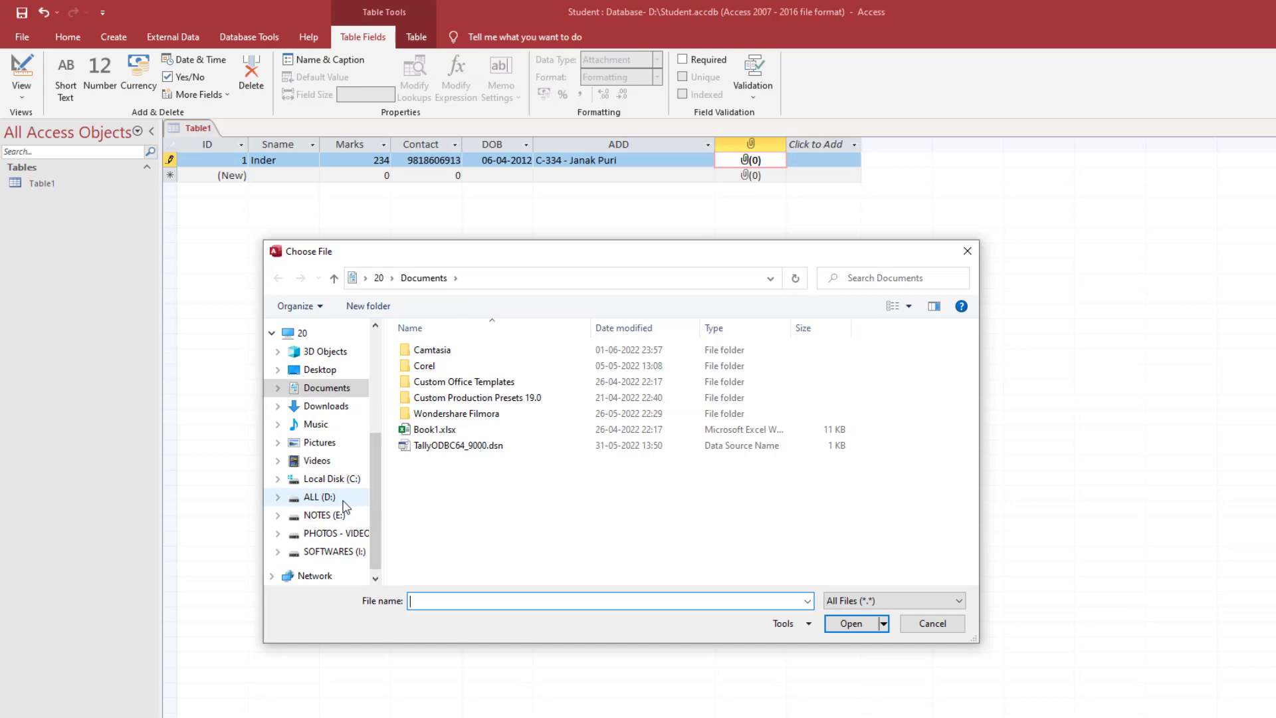
pyautogui.click(332, 533)
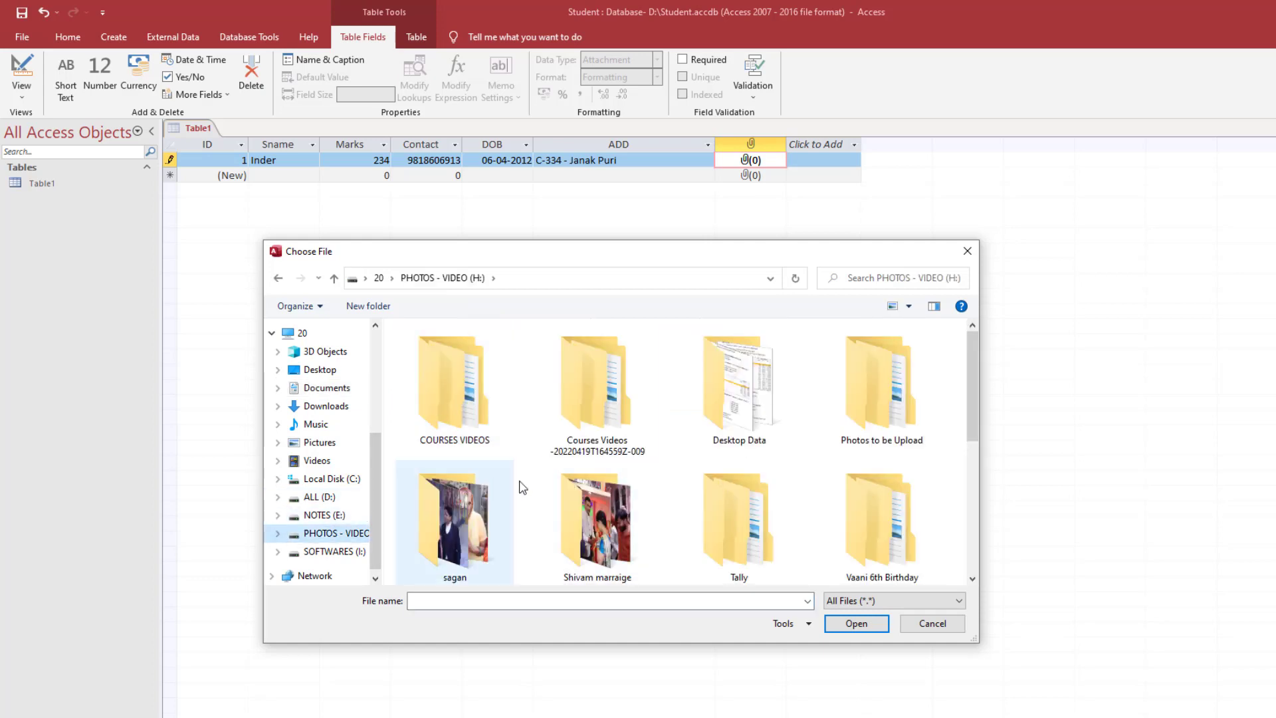
pyautogui.scroll(-1, 574, 487)
pyautogui.scroll(1, 694, 448)
pyautogui.click(853, 387)
pyautogui.doubleClick(854, 386)
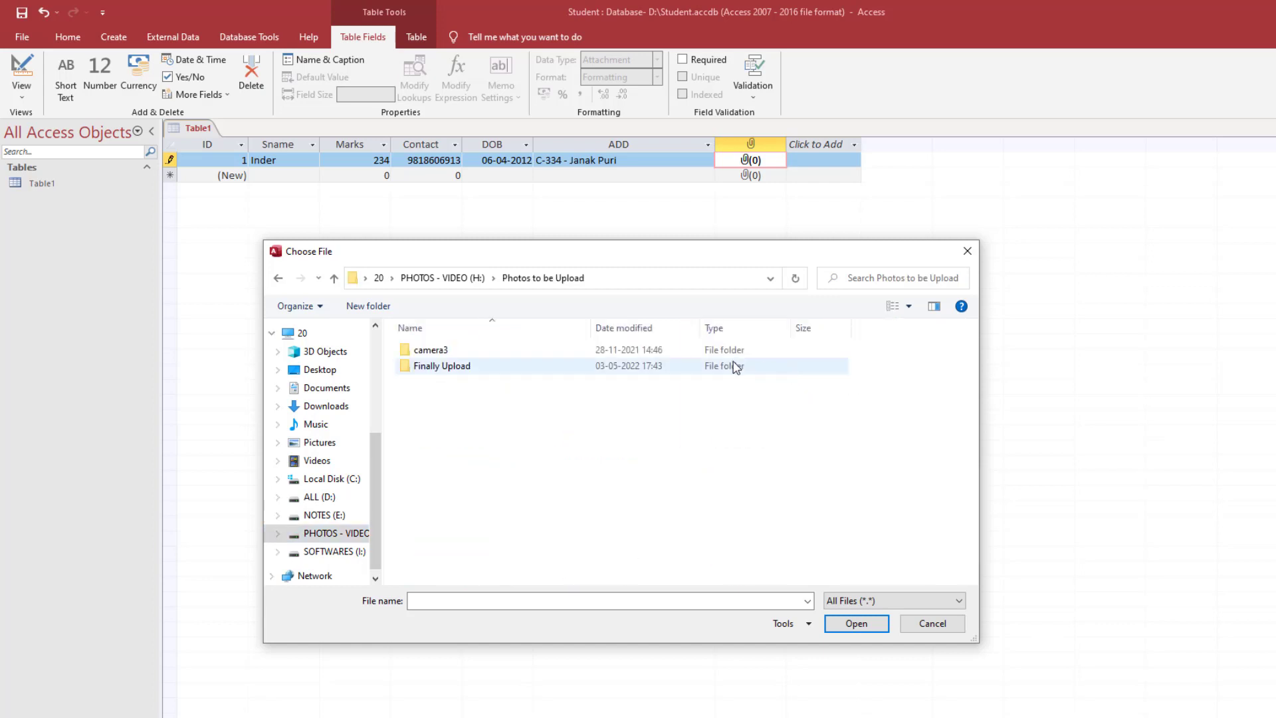
# - Attach 2.jpg from Finally Upload's folder 1 and confirm the attachment list
pyautogui.doubleClick(476, 354)
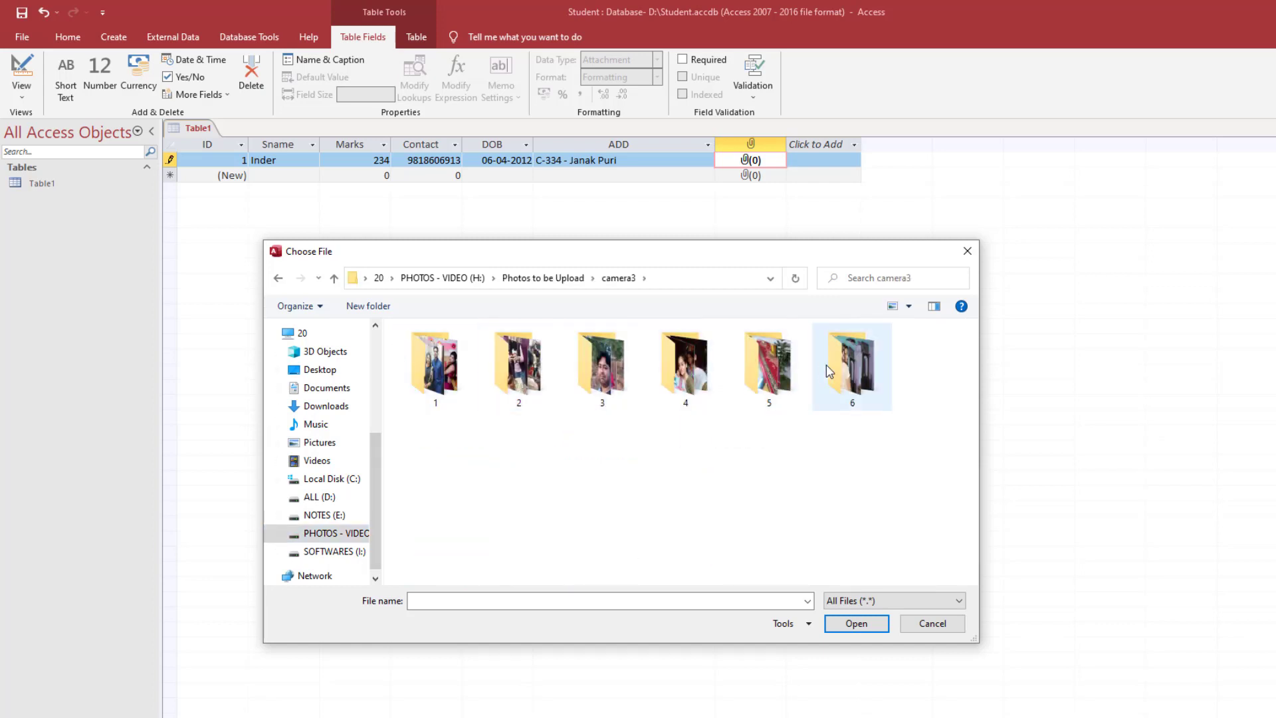
pyautogui.click(277, 278)
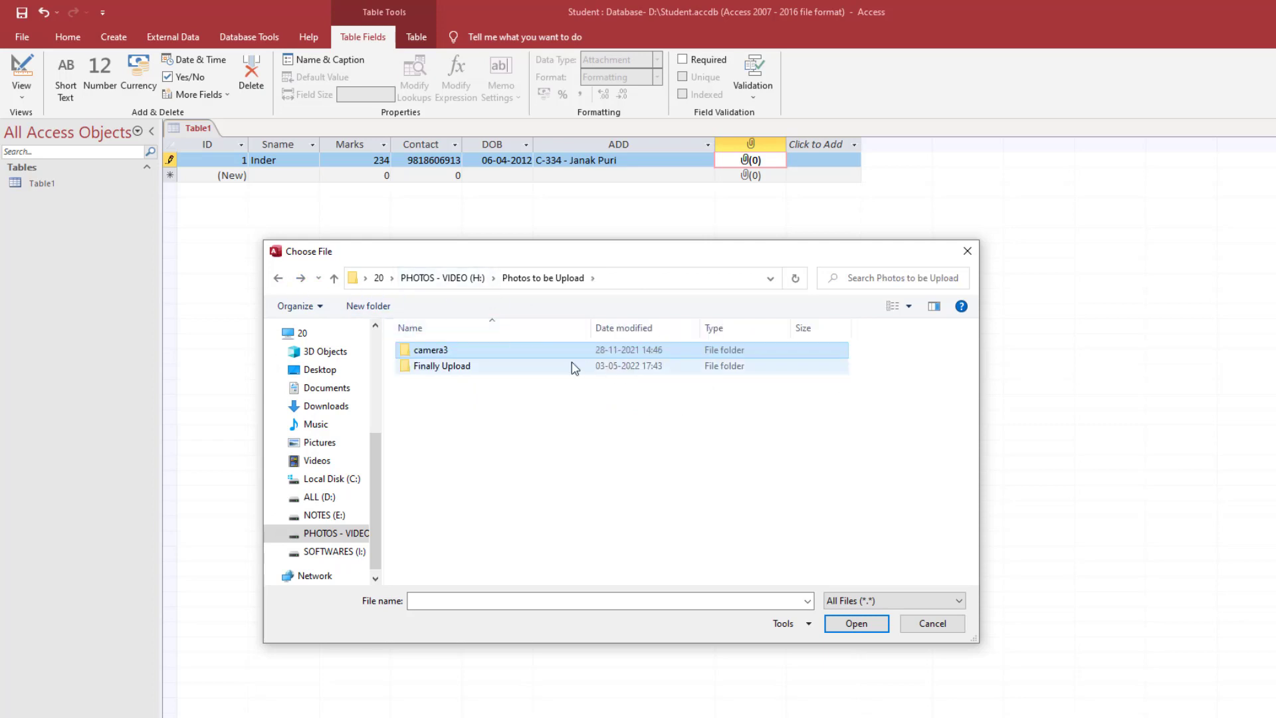
pyautogui.click(573, 366)
pyautogui.doubleClick(573, 366)
pyautogui.doubleClick(456, 367)
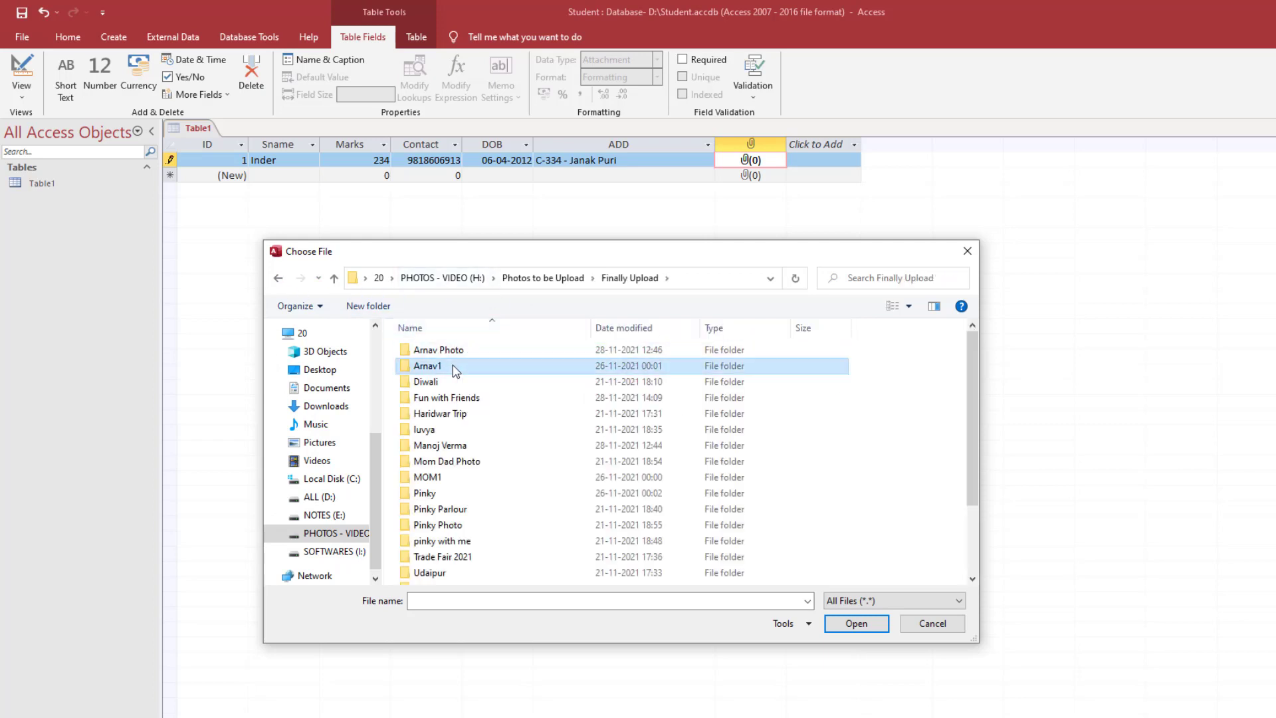
pyautogui.doubleClick(449, 352)
pyautogui.click(501, 373)
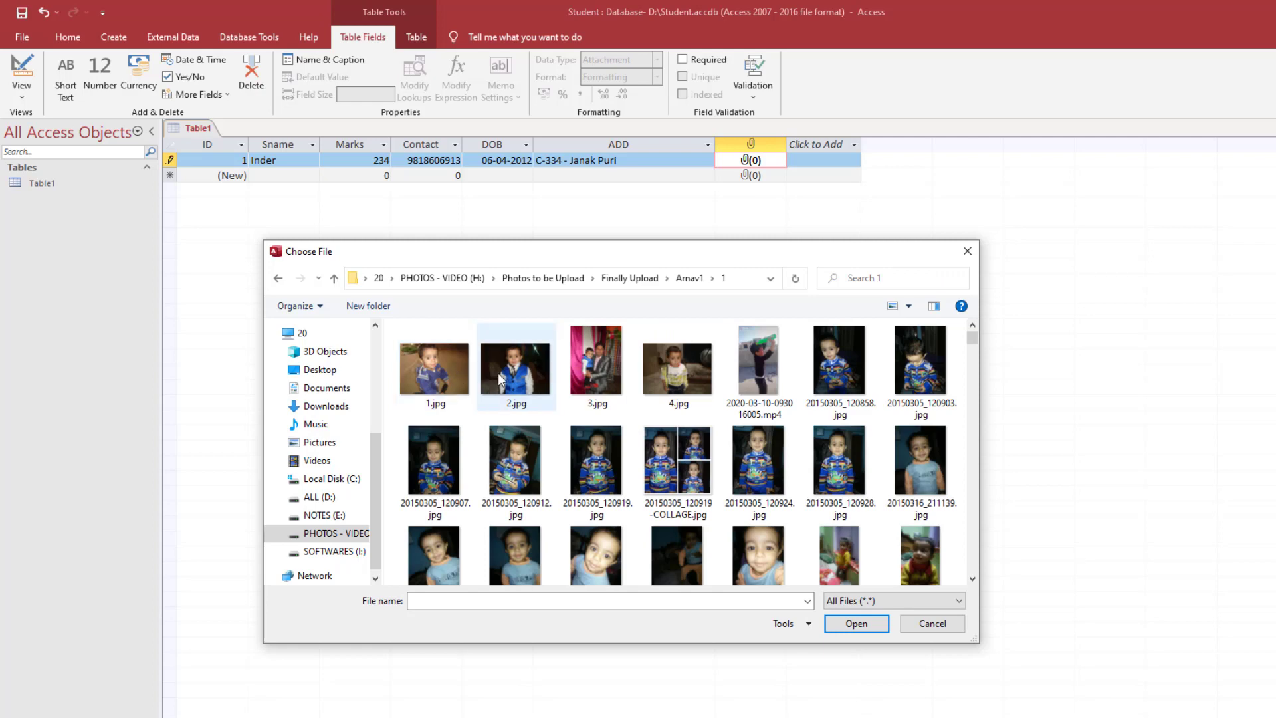
pyautogui.doubleClick(501, 372)
pyautogui.click(792, 489)
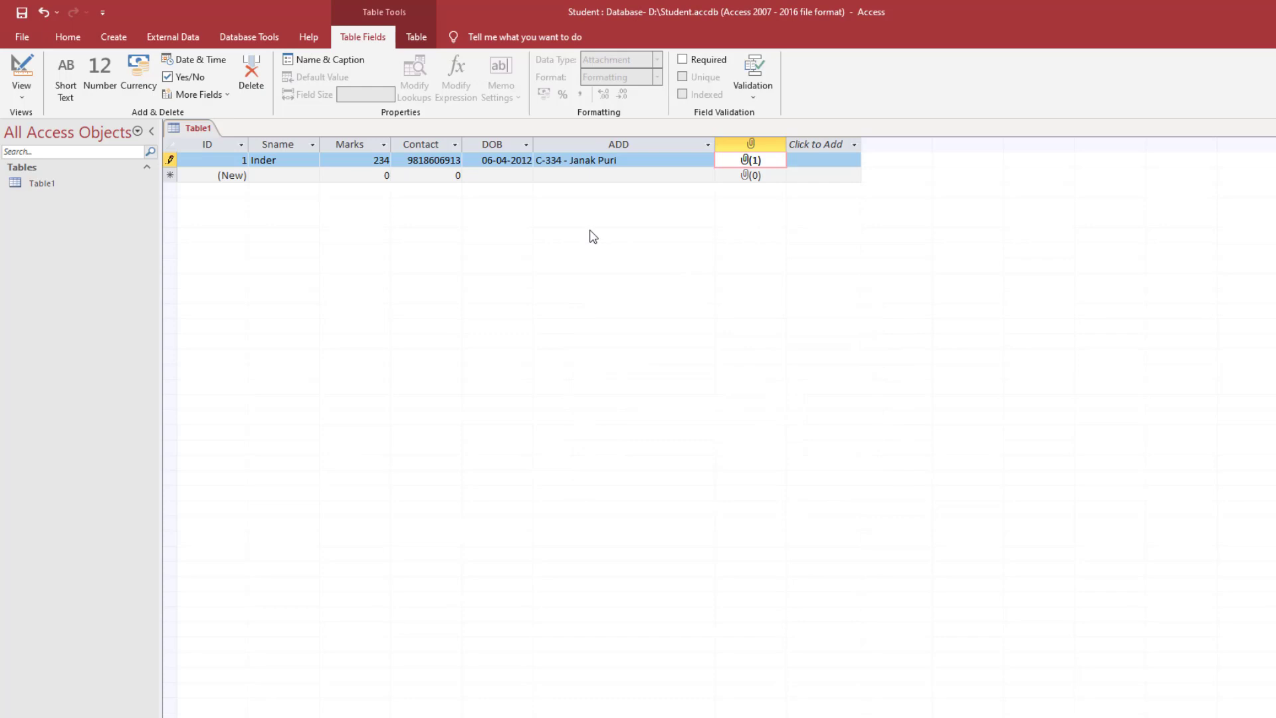
# - Save the new table under the name Student, then close it with Ctrl+W
pyautogui.hotkey('ctrl', 's')
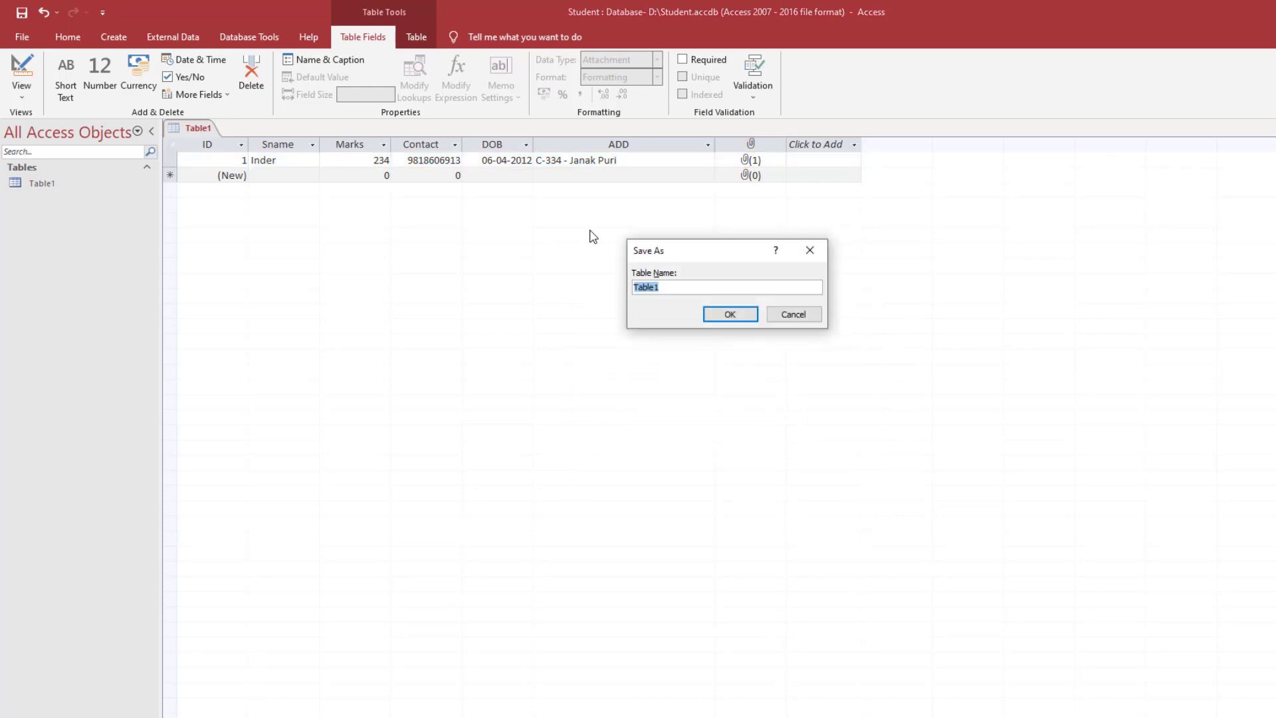
pyautogui.write('Student')
pyautogui.press('Return')
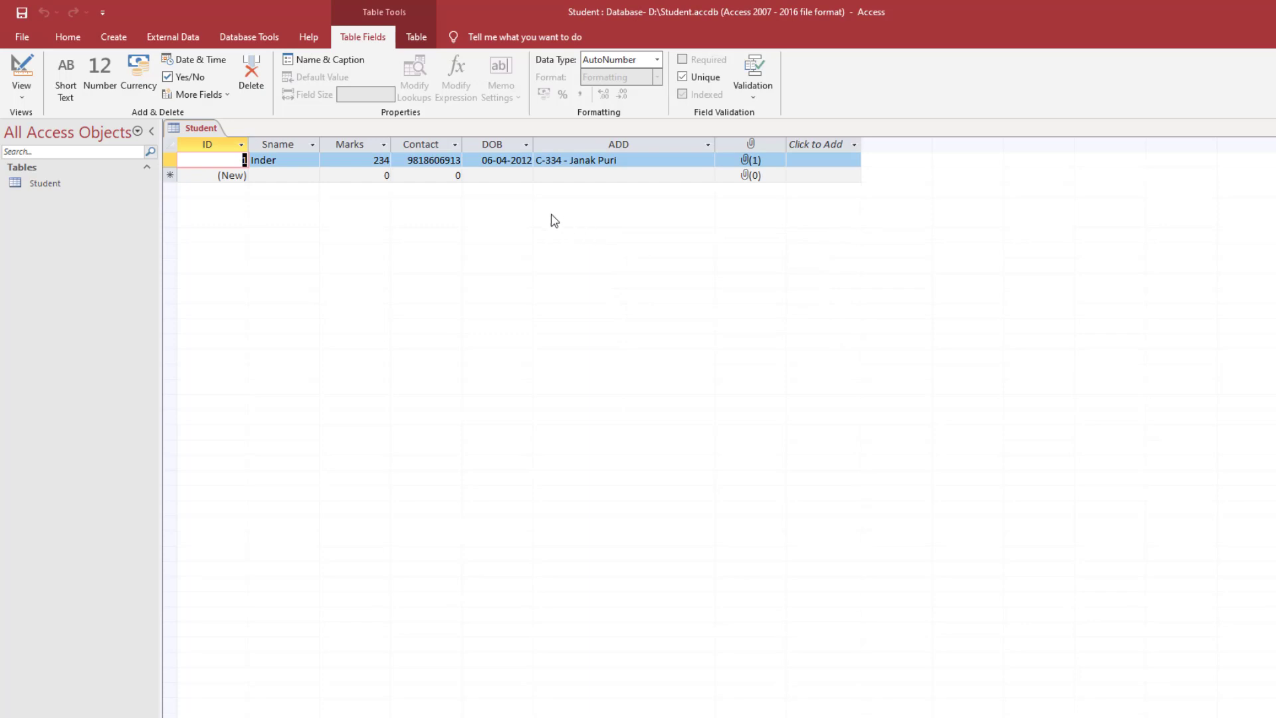
pyautogui.hotkey('ctrl', 'w')
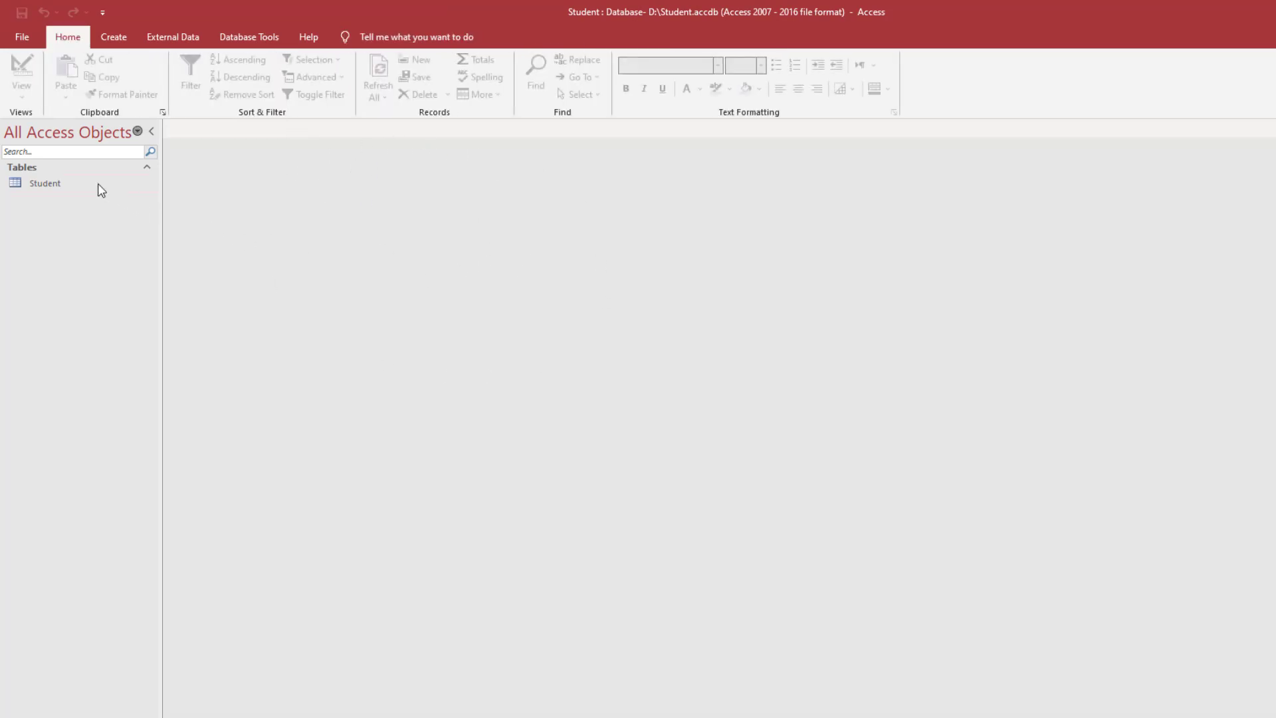
# - Open the Student table from the navigation pane
pyautogui.click(75, 186)
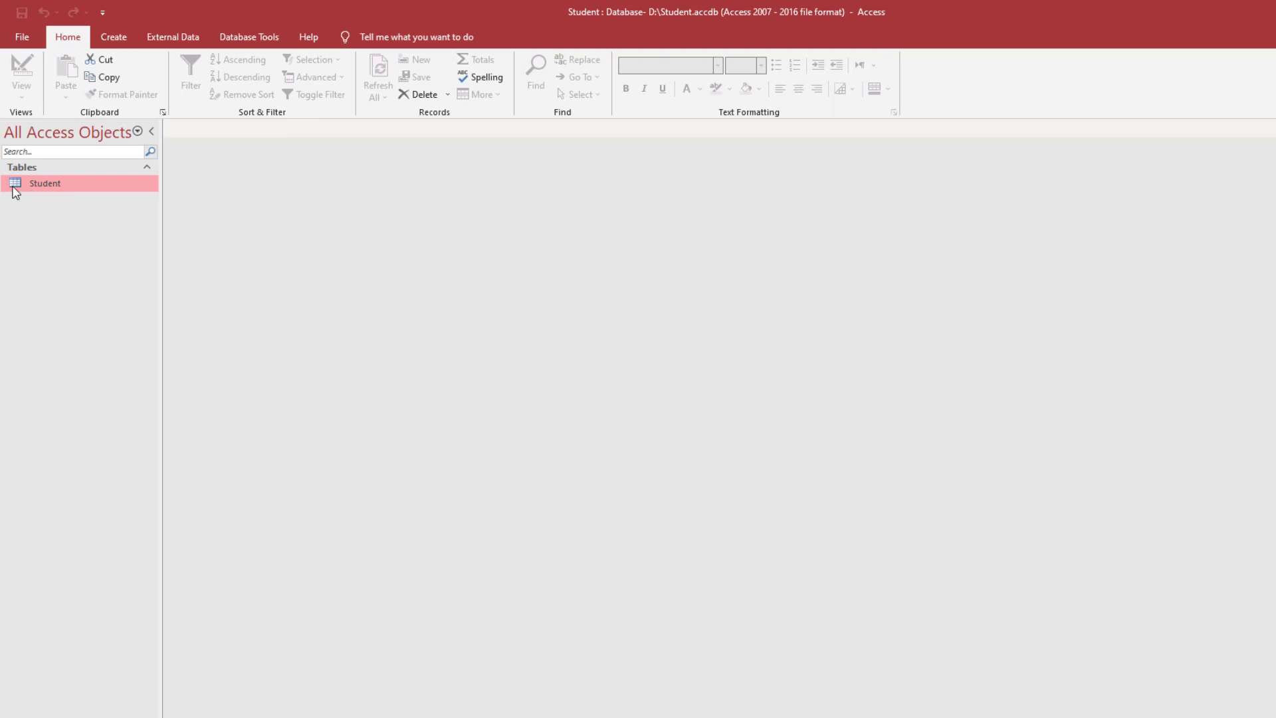
pyautogui.doubleClick(66, 186)
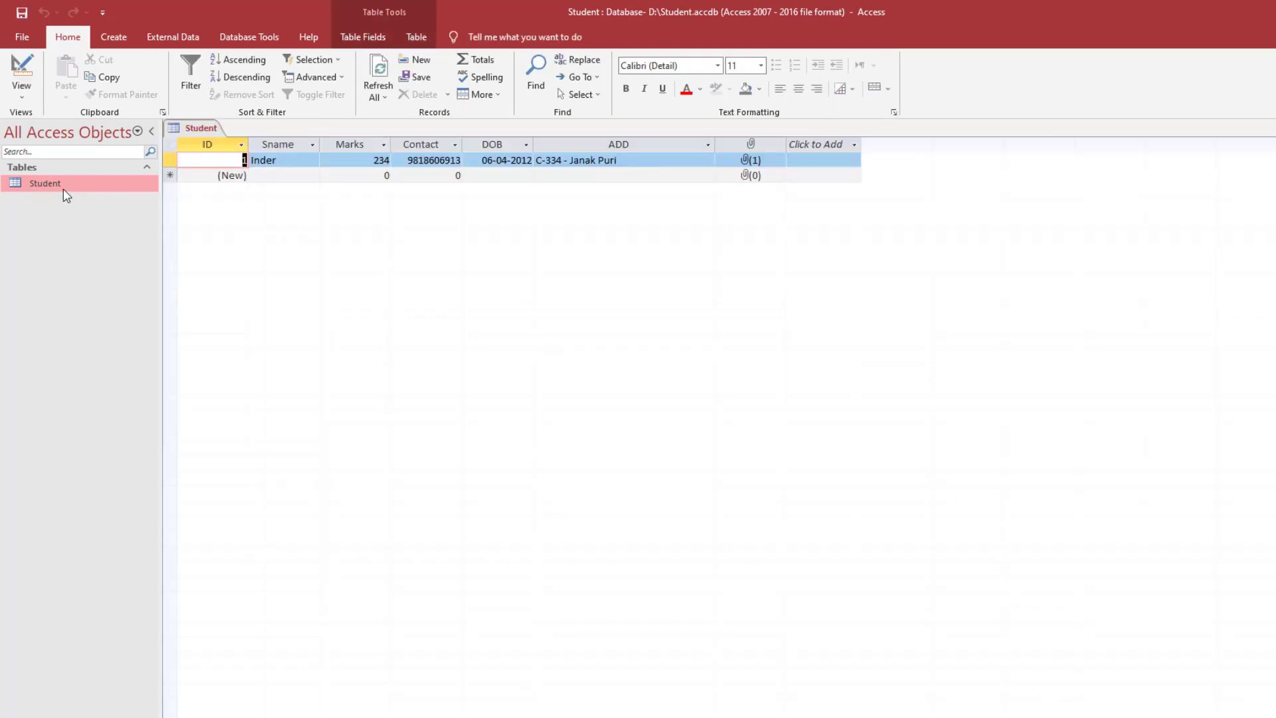
pyautogui.click(280, 175)
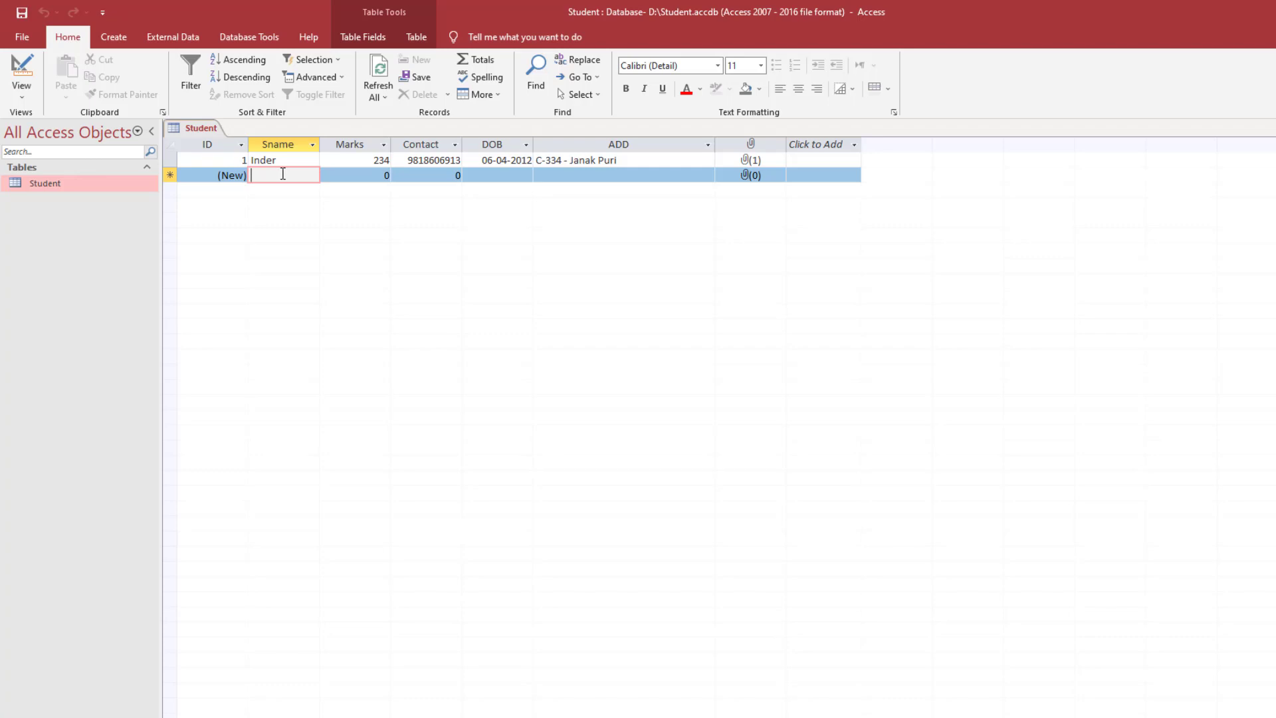
# - View the first record's attached 2.jpg photo, then close the viewer and Attachments dialog
pyautogui.doubleClick(749, 160)
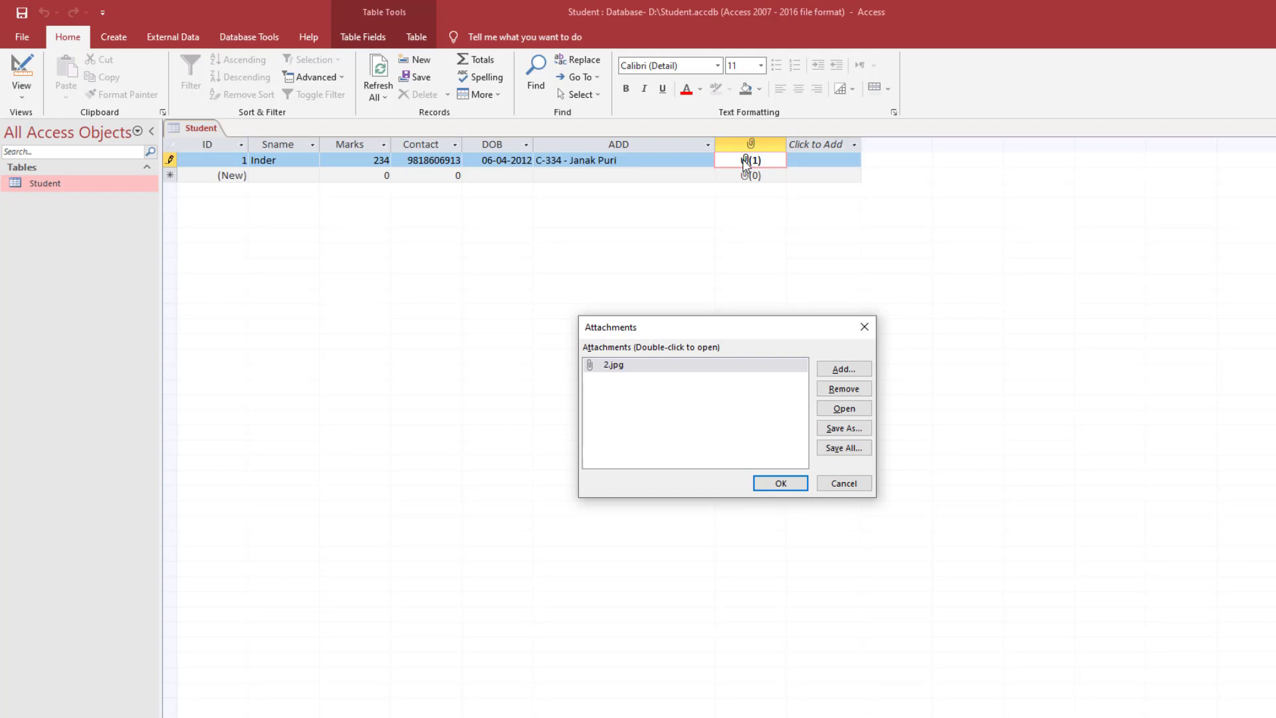
pyautogui.click(646, 364)
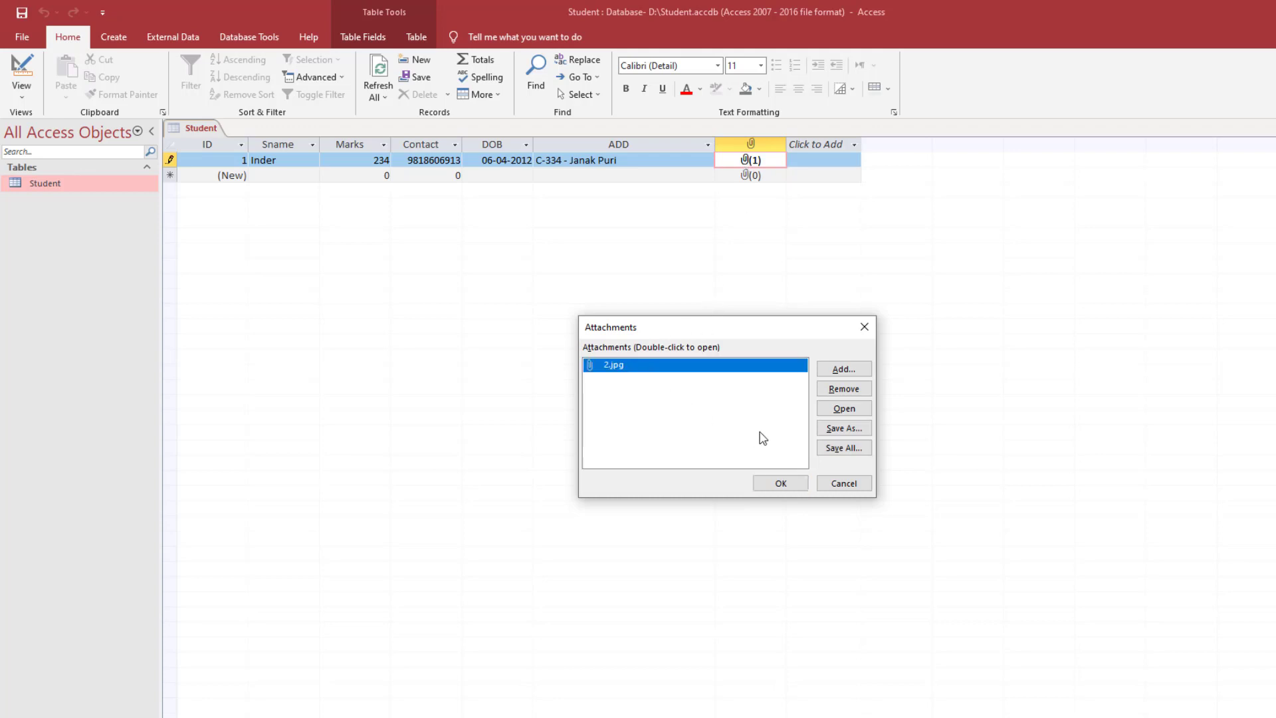
pyautogui.click(845, 409)
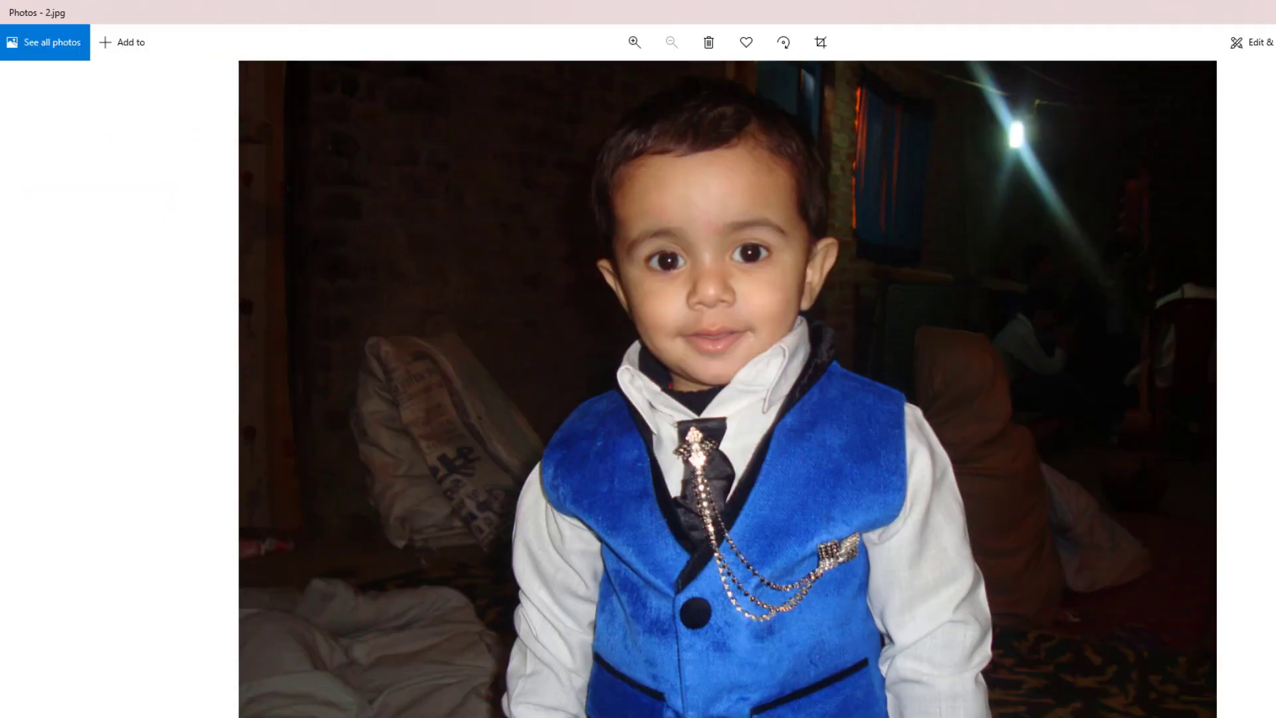
pyautogui.hotkey('alt', 'F4')
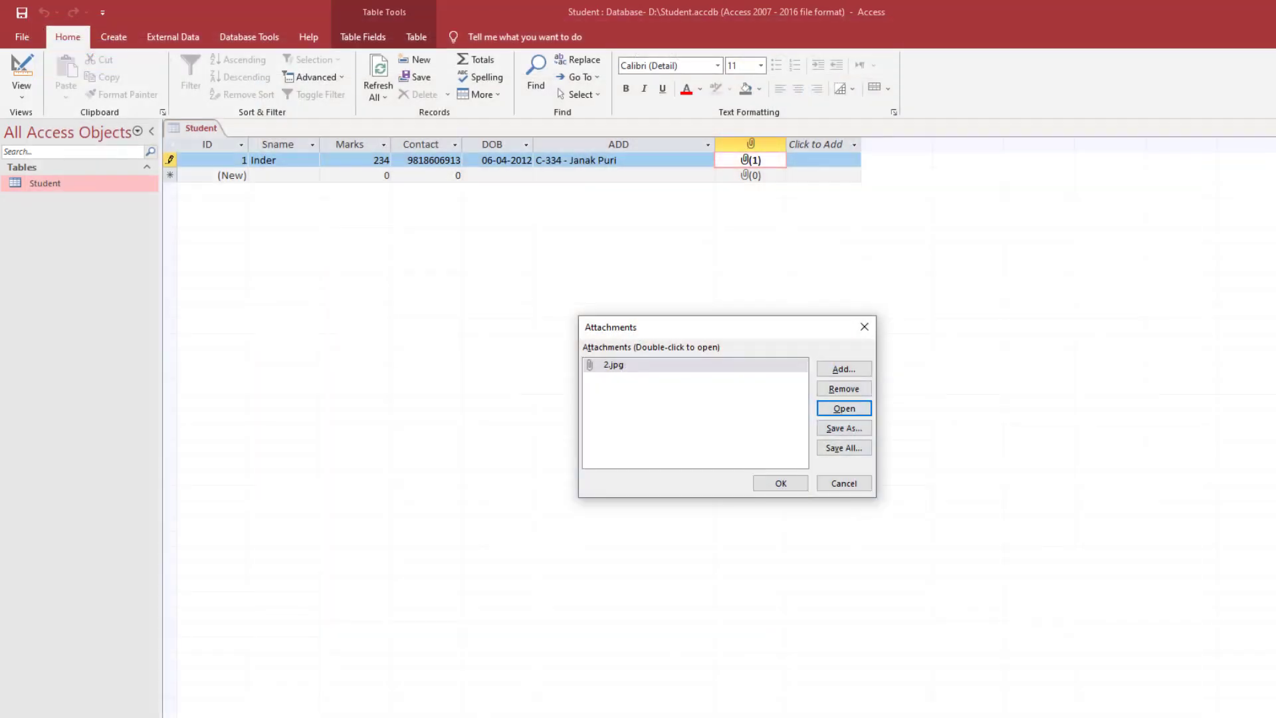
pyautogui.click(864, 327)
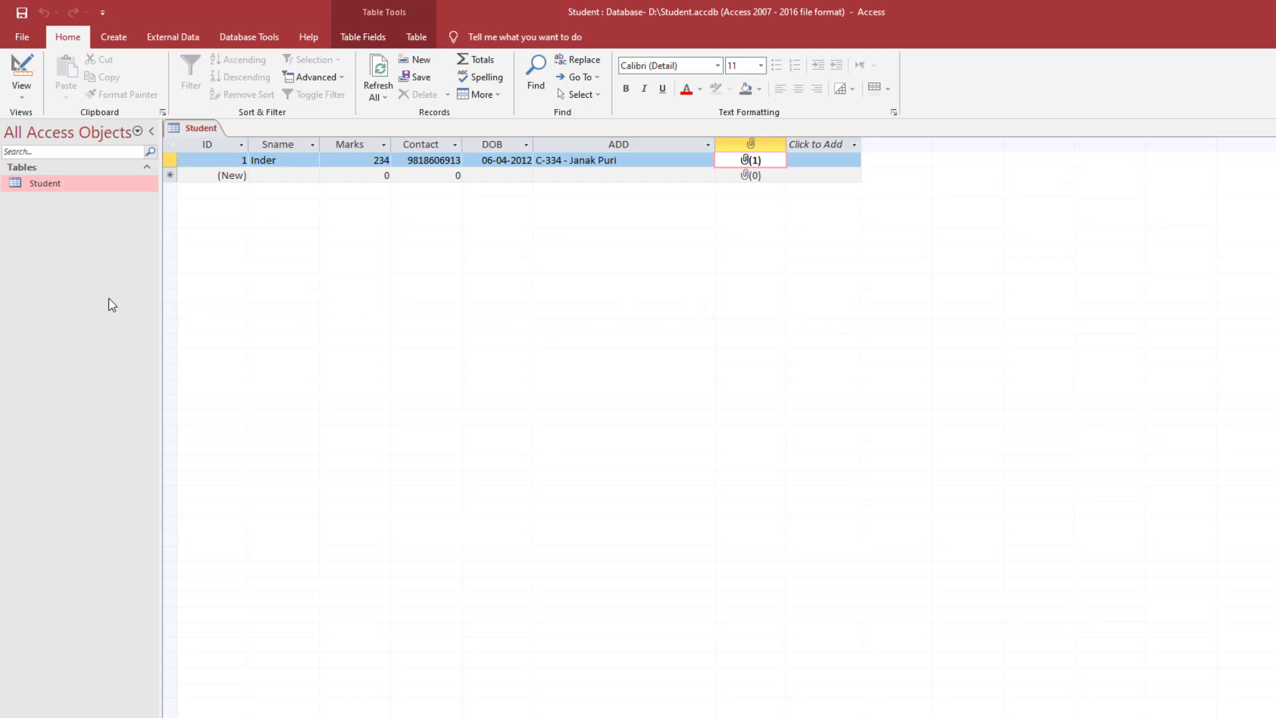
pyautogui.hotkey('alt', 'Tab')
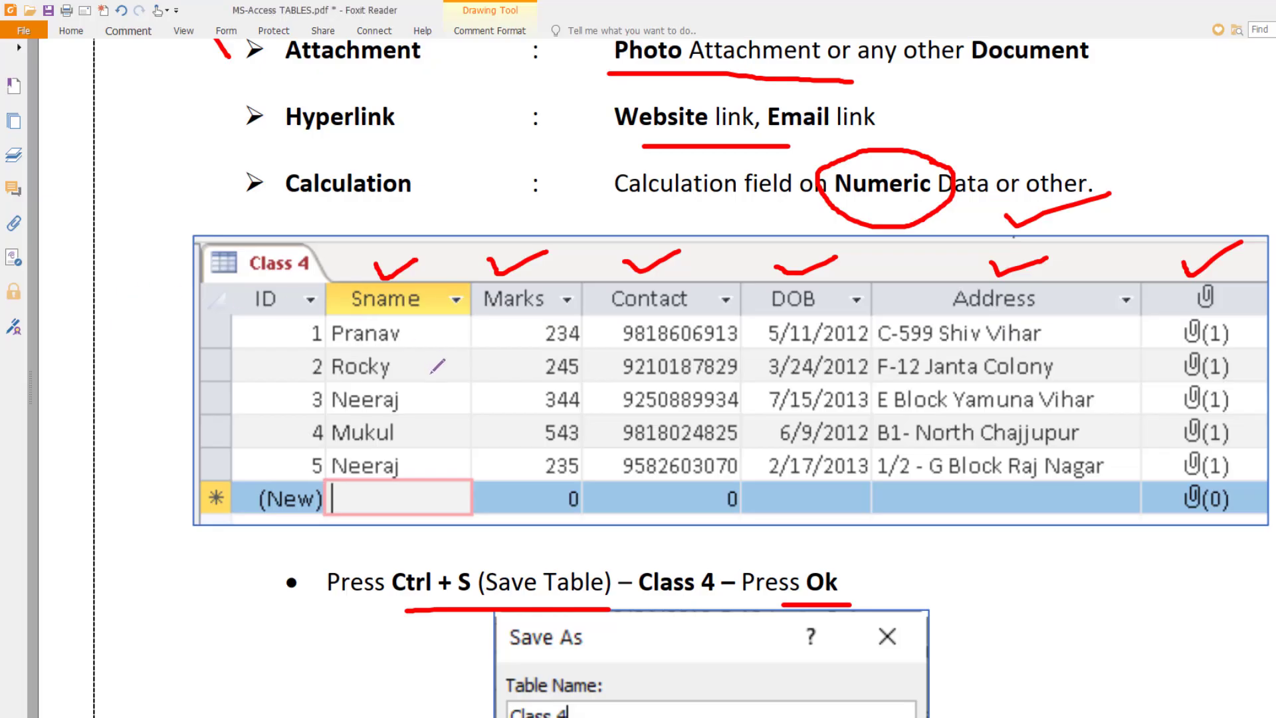
# - Scroll the MS-Access TABLES PDF down to page 5's Table Design section and field list
pyautogui.scroll(-5, 435, 364)
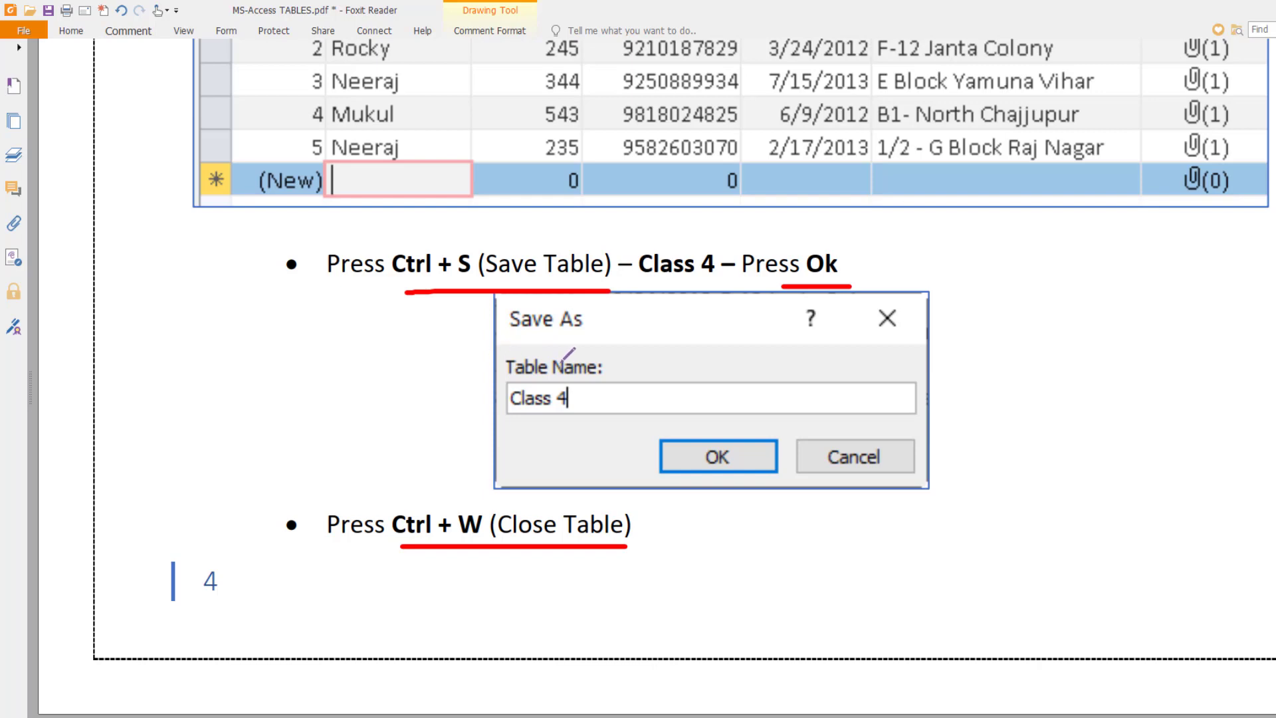
pyautogui.scroll(-2, 567, 354)
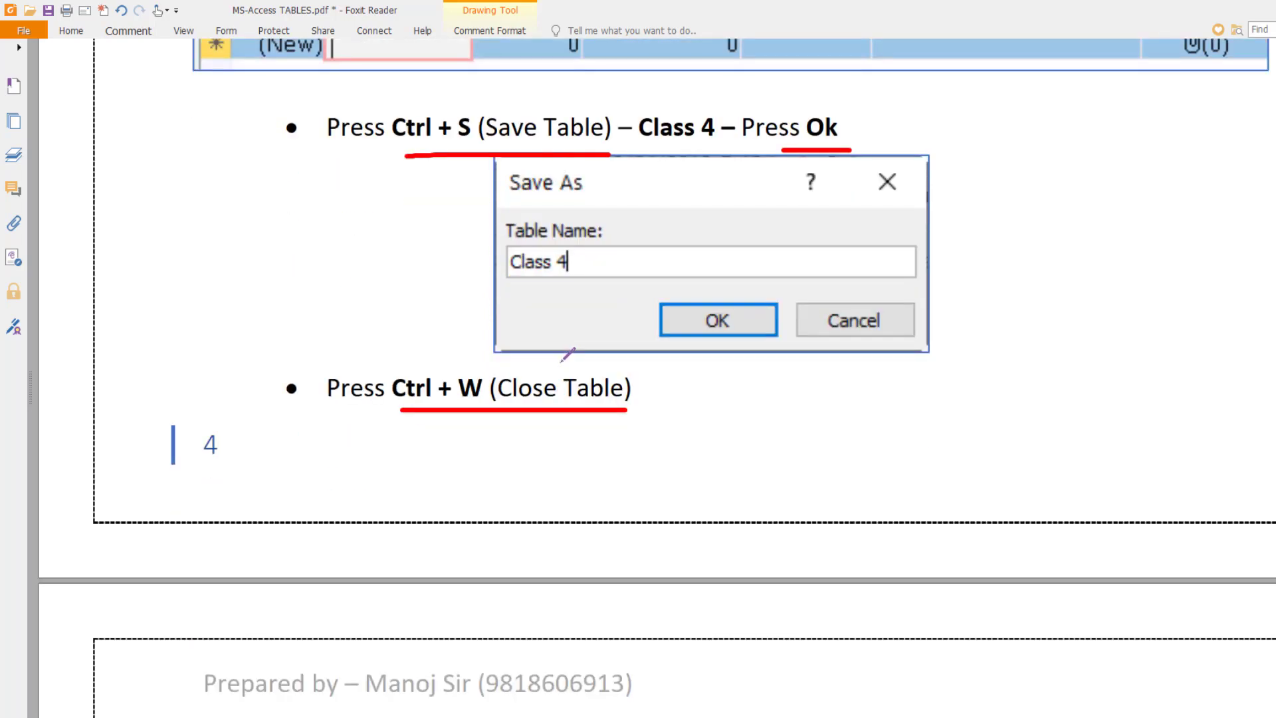
pyautogui.scroll(-8, 567, 354)
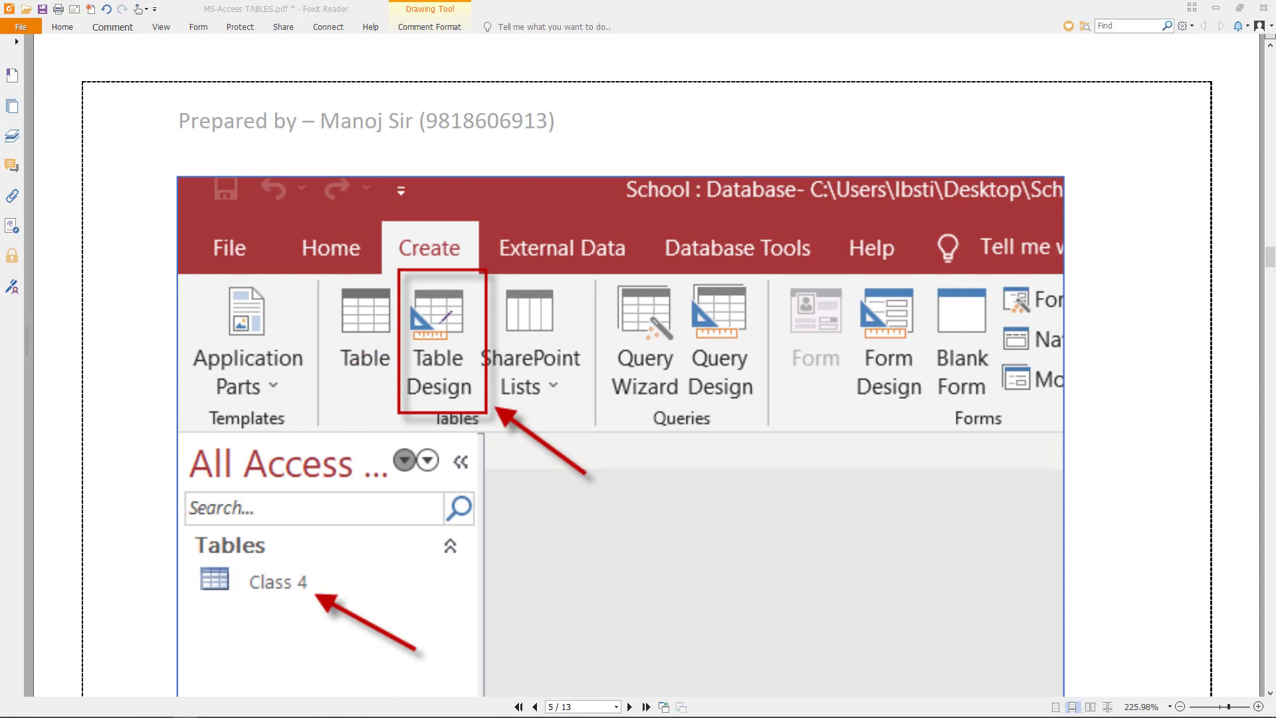
pyautogui.scroll(-1, 480, 297)
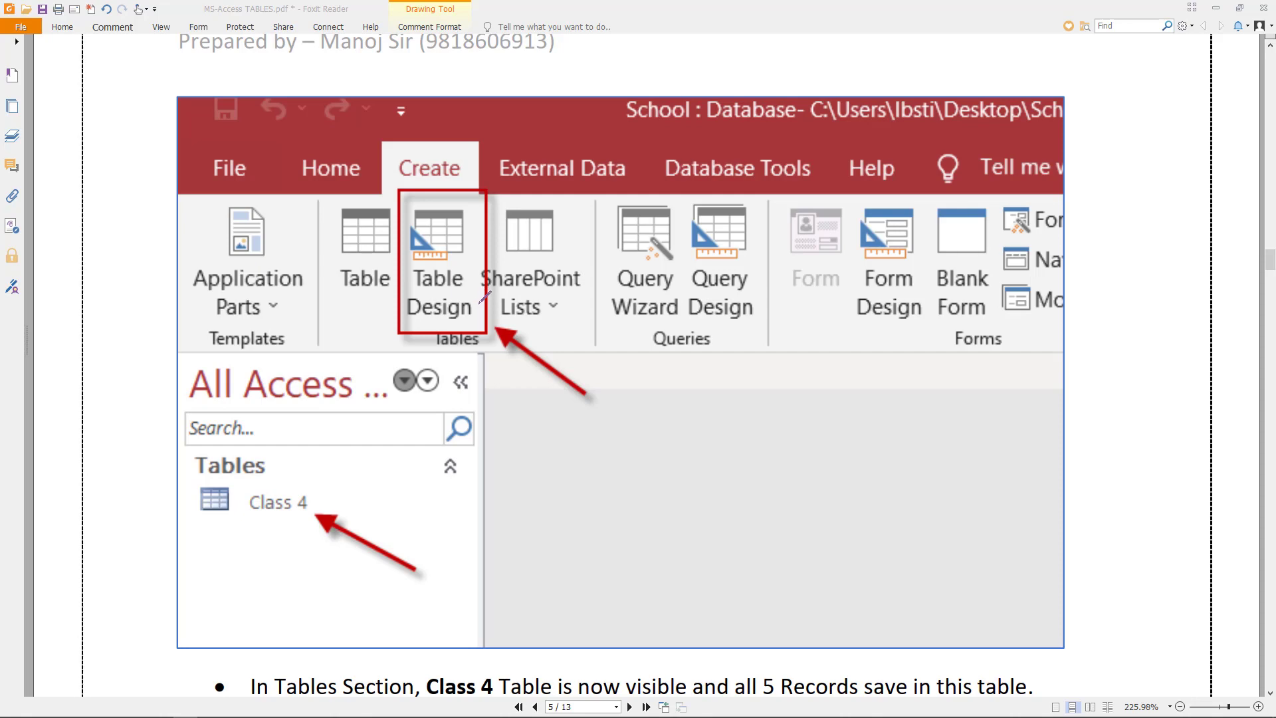
pyautogui.scroll(-3, 485, 299)
pyautogui.scroll(-2, 485, 305)
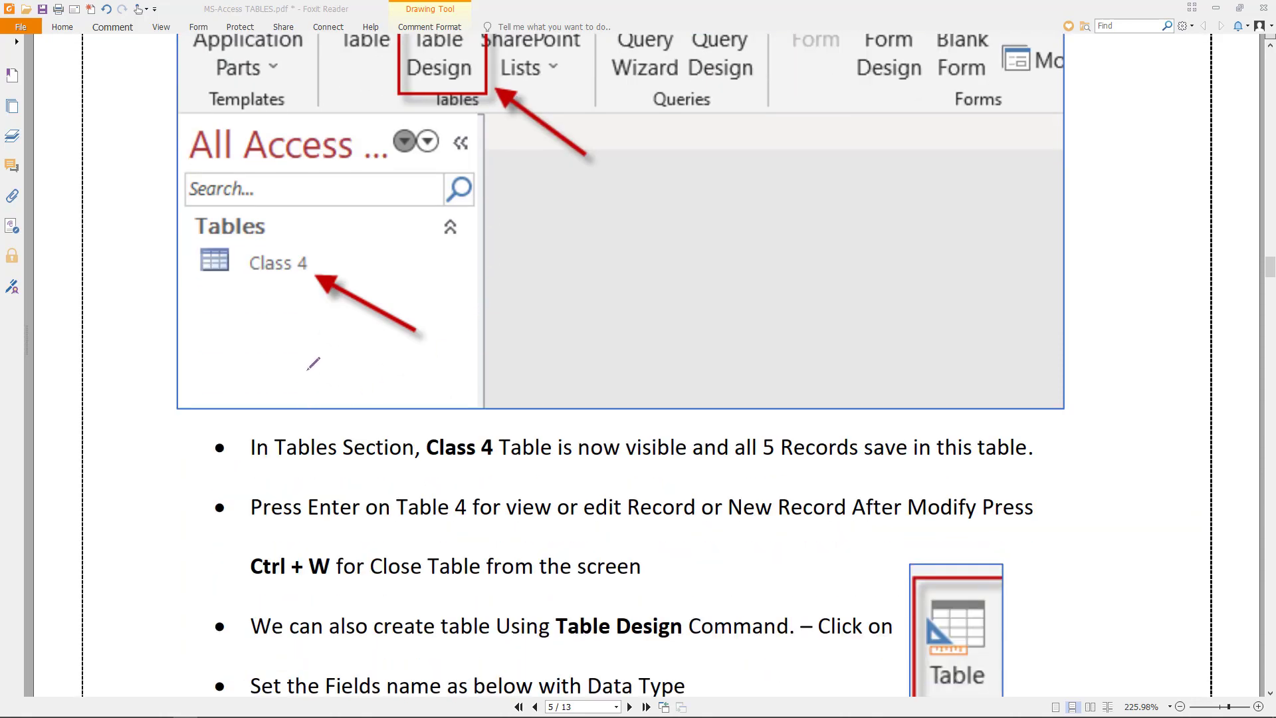
pyautogui.scroll(-2, 700, 489)
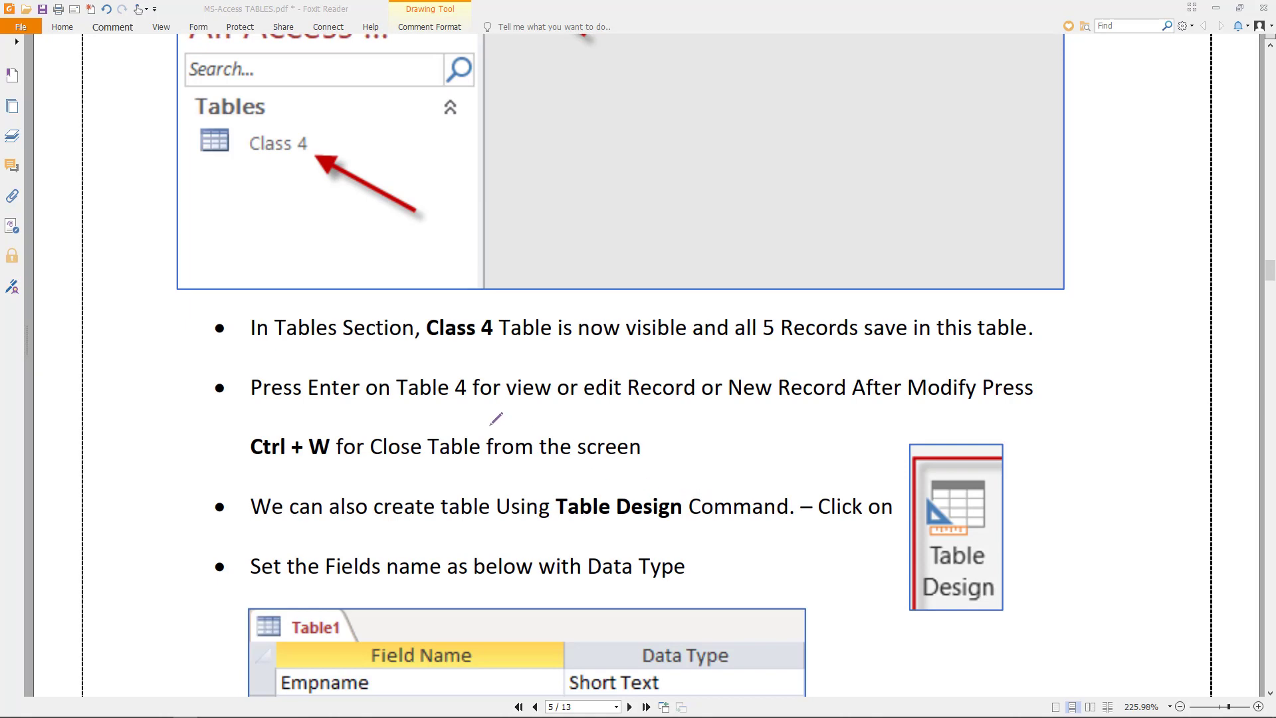
pyautogui.scroll(-3, 489, 405)
# - Draw red ticks beside the five field names and a bracket along the Data Type column
pyautogui.scroll(-2, 489, 404)
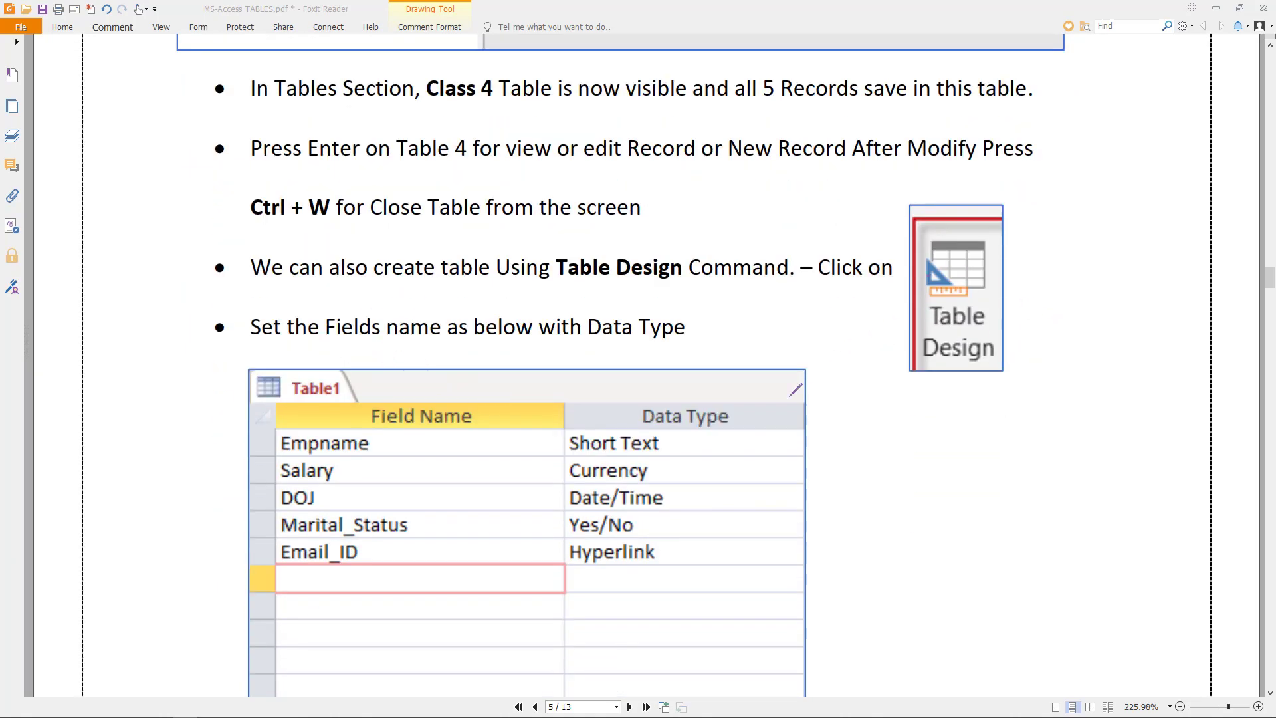
pyautogui.moveTo(198, 434); pyautogui.dragTo(271, 429)
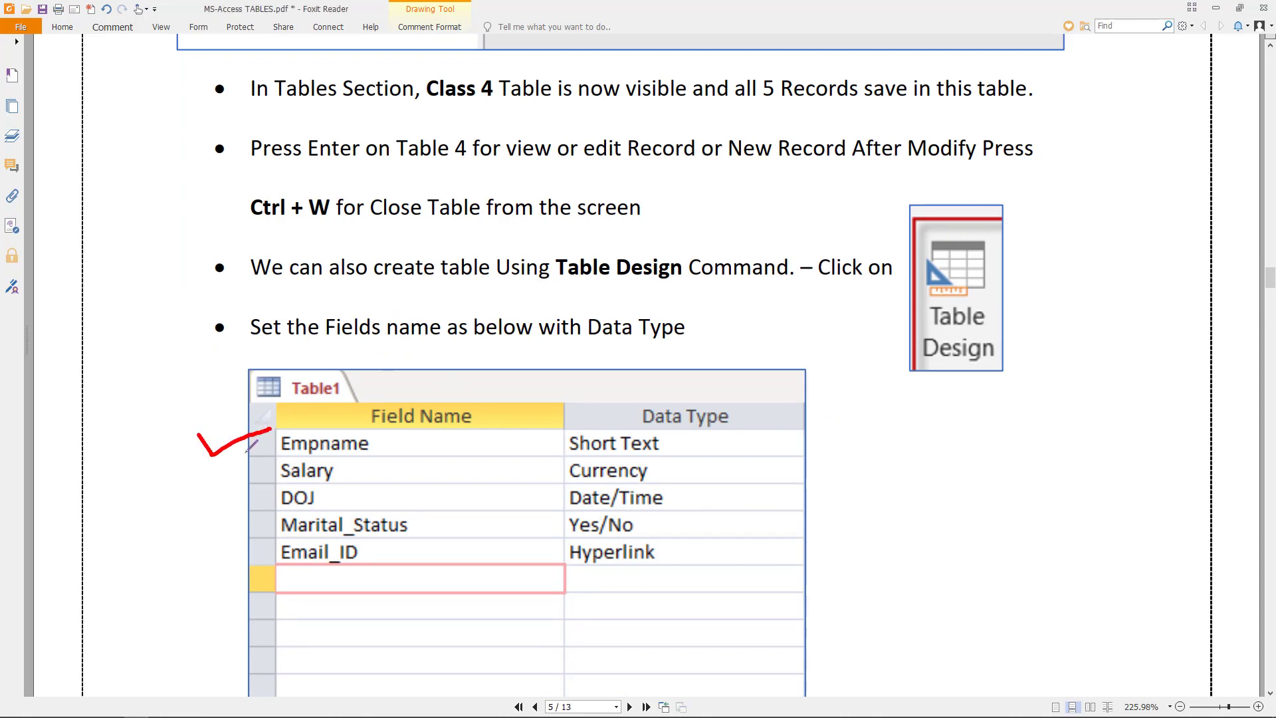
pyautogui.moveTo(191, 467); pyautogui.dragTo(236, 467)
pyautogui.moveTo(184, 502)
pyautogui.mouseDown()
pyautogui.moveTo(192, 512)
pyautogui.moveTo(243, 490)
pyautogui.mouseUp()
pyautogui.moveTo(203, 528)
pyautogui.mouseDown()
pyautogui.moveTo(210, 540)
pyautogui.moveTo(256, 524)
pyautogui.mouseUp()
pyautogui.moveTo(204, 557)
pyautogui.mouseDown()
pyautogui.moveTo(211, 571)
pyautogui.moveTo(248, 562)
pyautogui.mouseUp()
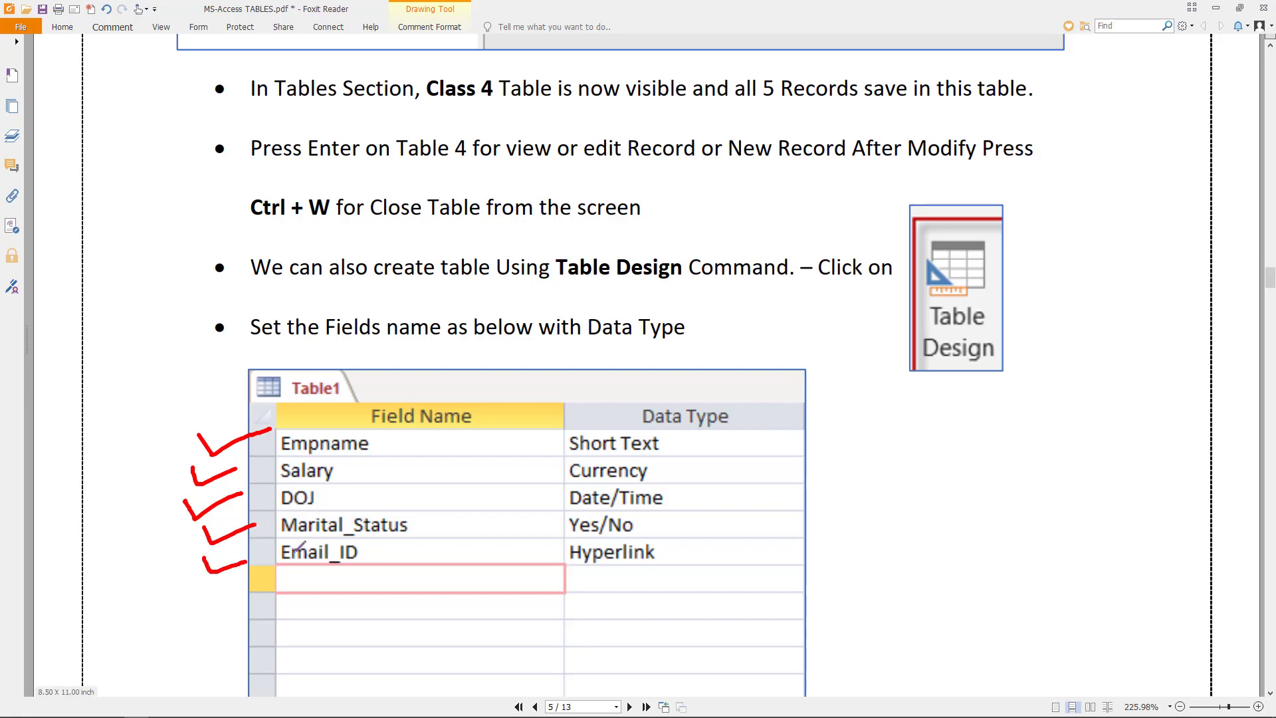
pyautogui.scroll(-3, 319, 541)
pyautogui.scroll(-1, 319, 540)
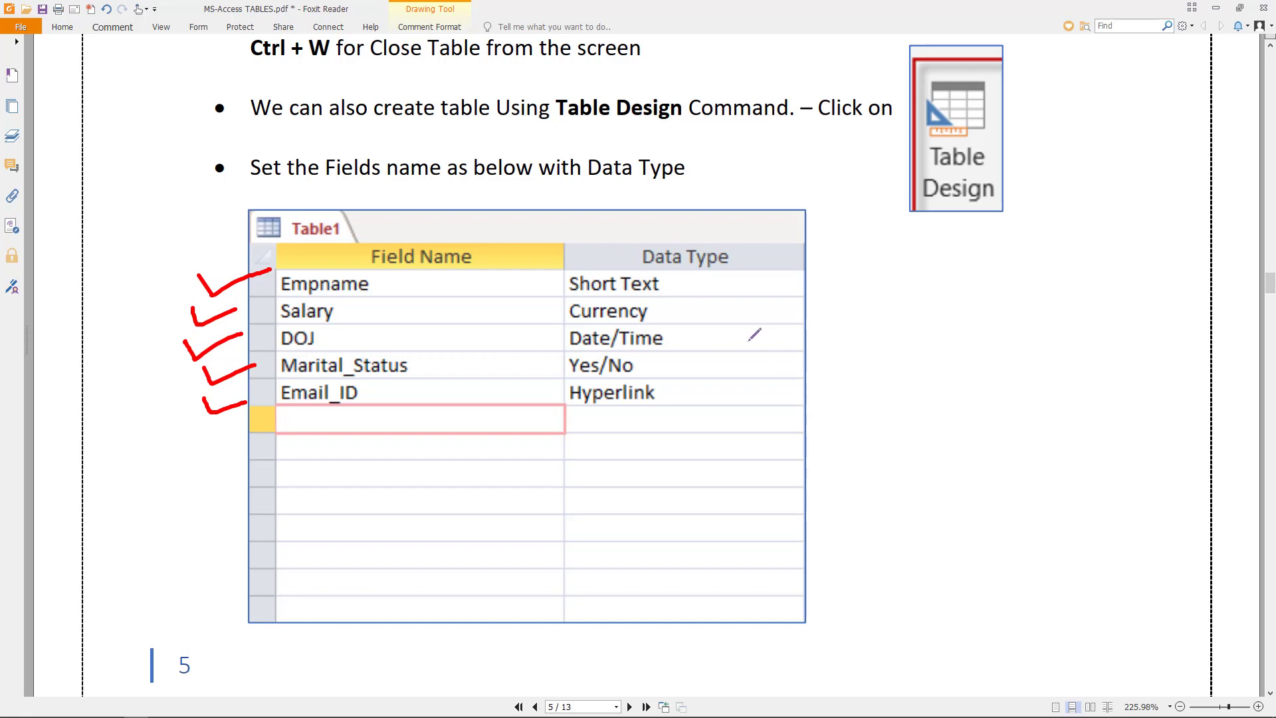
pyautogui.moveTo(758, 281)
pyautogui.mouseDown()
pyautogui.moveTo(794, 344)
pyautogui.moveTo(739, 400)
pyautogui.mouseUp()
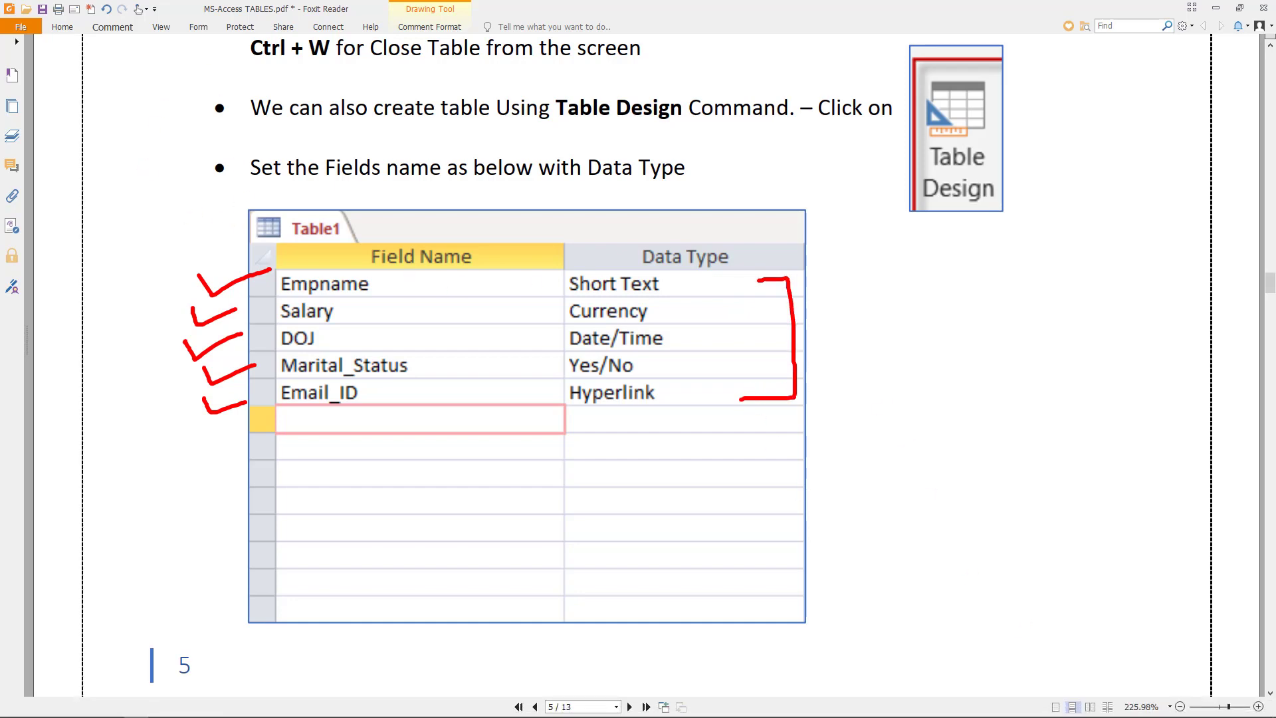
pyautogui.hotkey('alt', 'Tab')
pyautogui.hotkey('alt', 'Tab')
pyautogui.hotkey('alt', 'Tab')
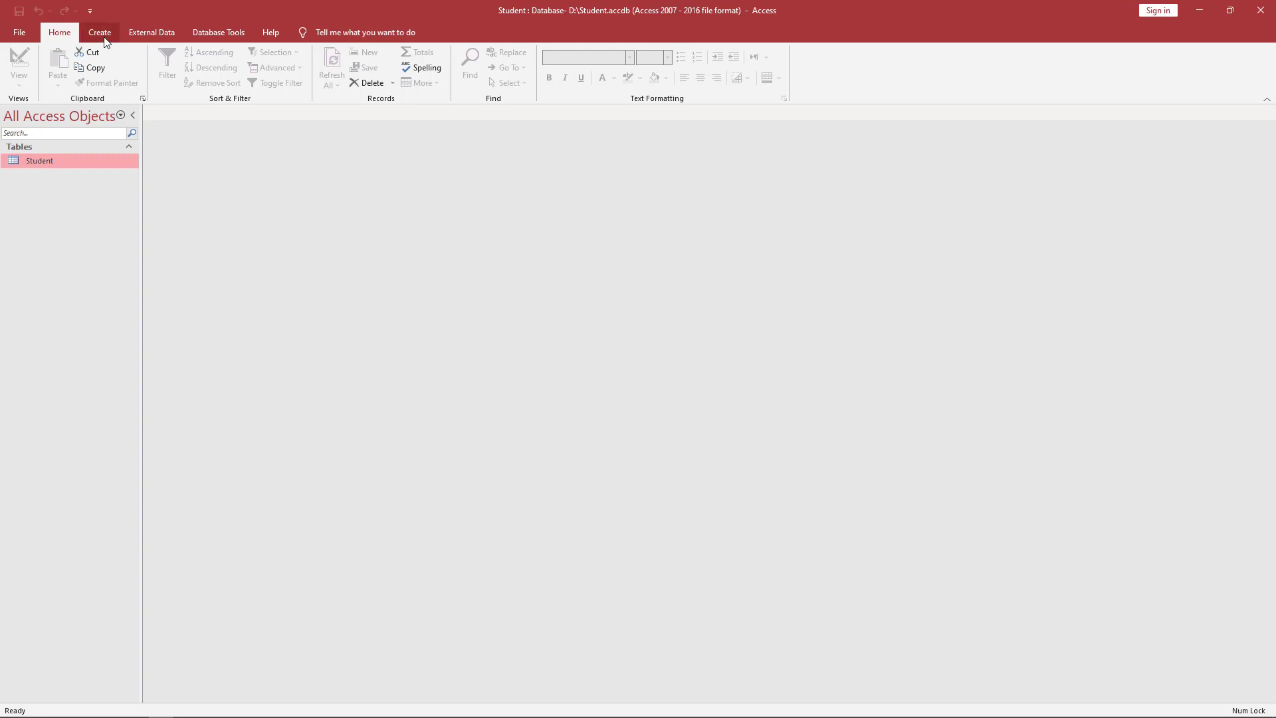
# - Start a new Table Design with Empname (Short Text) and DOJ (Date/Time) fields
pyautogui.click(101, 36)
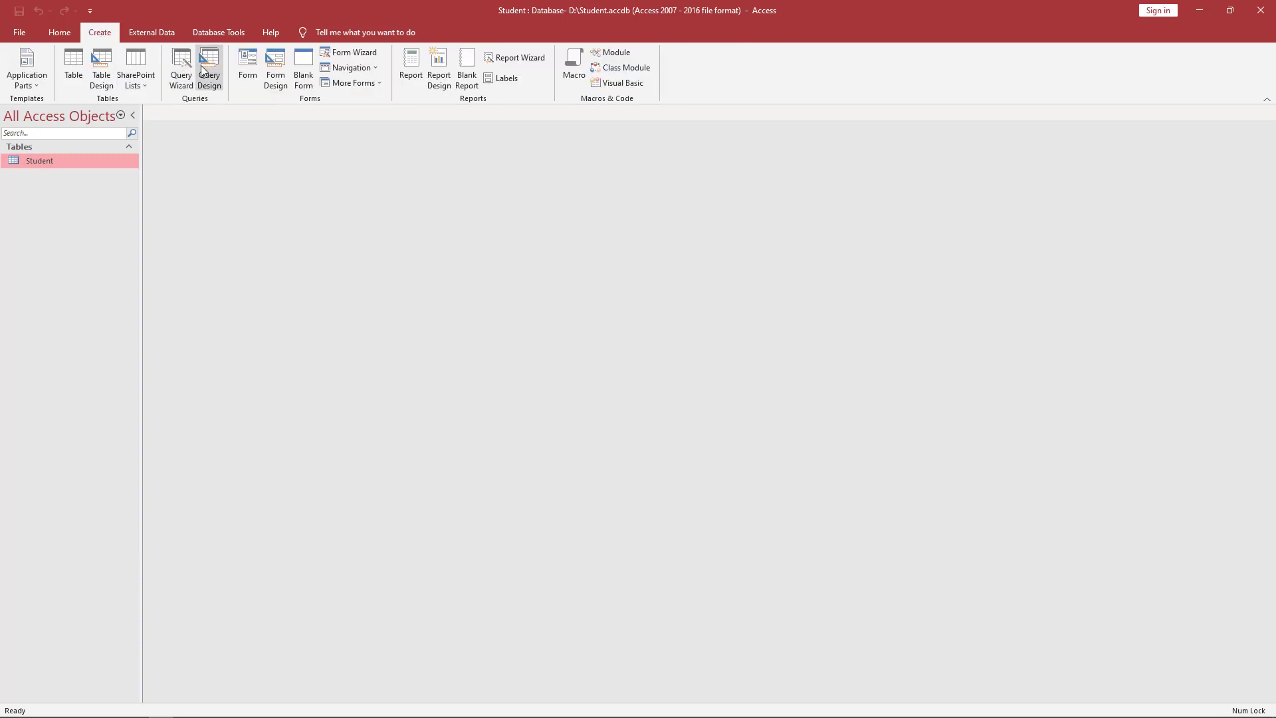
pyautogui.click(102, 66)
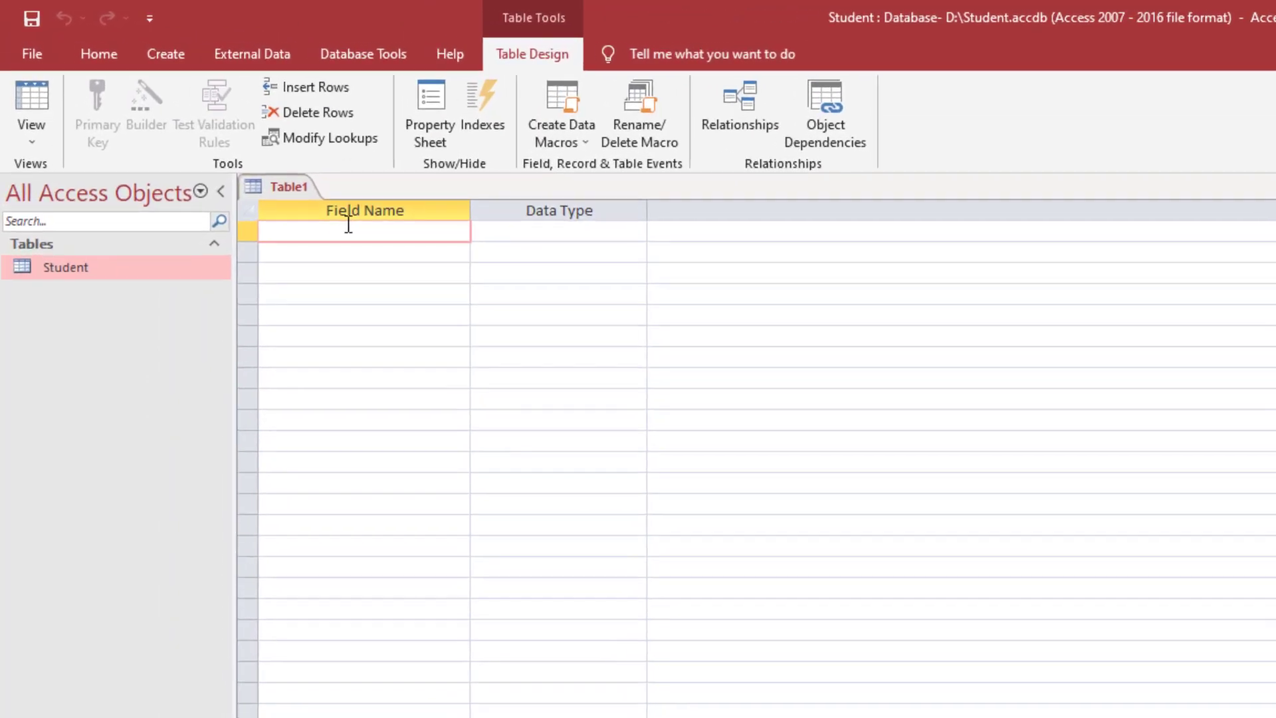
pyautogui.write('Empname')
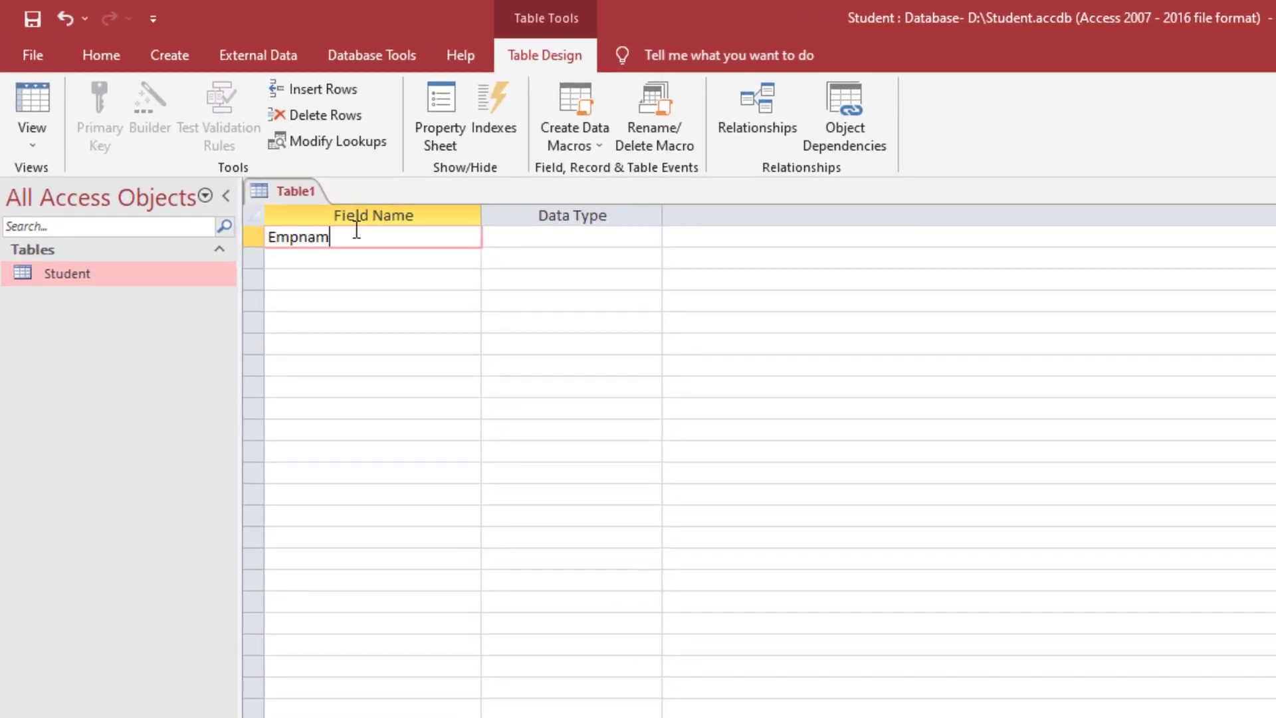
pyautogui.press('Tab')
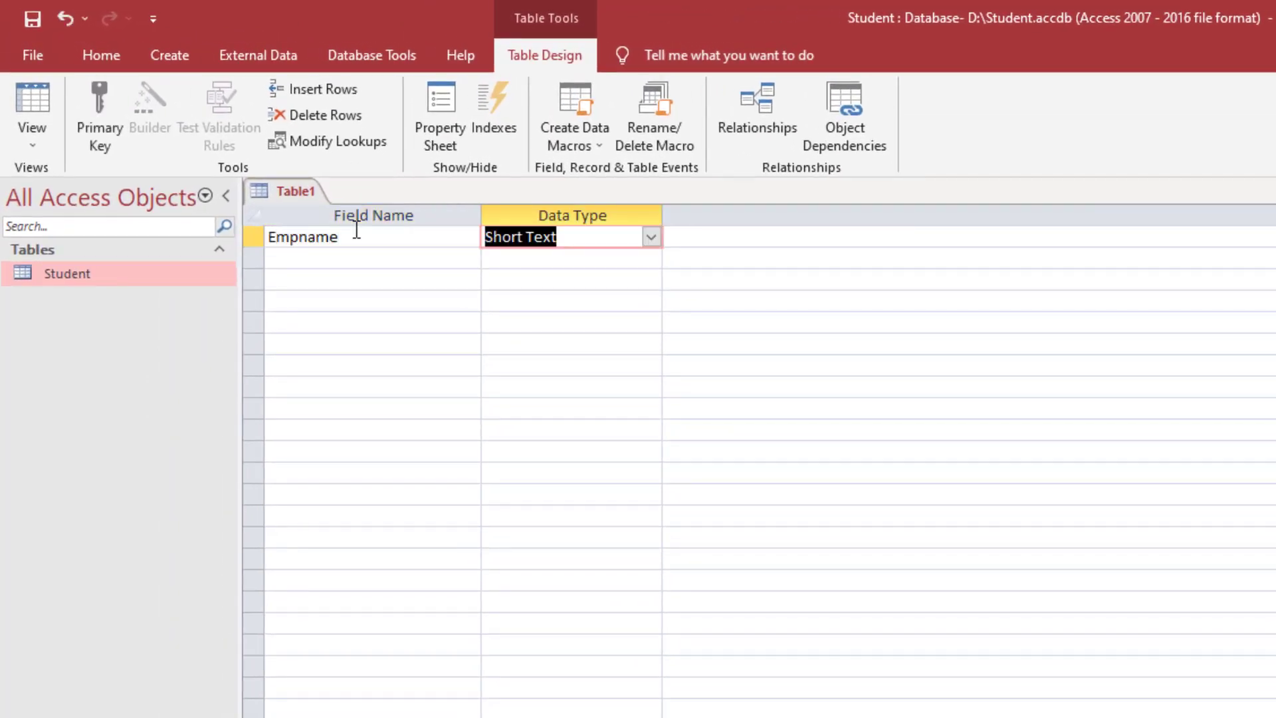
pyautogui.press('Tab')
pyautogui.press('Tab')
pyautogui.write('DOB')
pyautogui.press('BackSpace')
pyautogui.write('J')
pyautogui.press('Tab')
pyautogui.write('da')
pyautogui.press('Tab')
pyautogui.press('Tab')
# - Add the salary field as Currency and MStatus as Yes/No
pyautogui.write('salary')
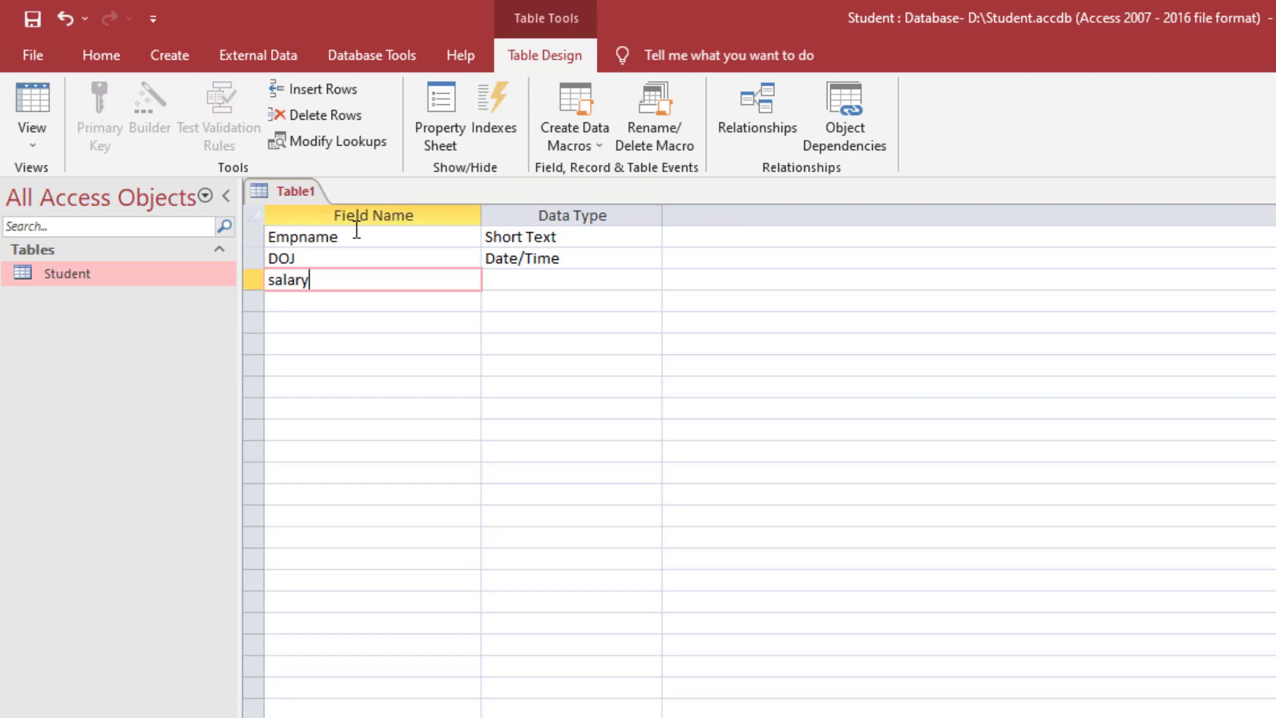
pyautogui.press('Tab')
pyautogui.write('cu')
pyautogui.press('Tab')
pyautogui.press('Tab')
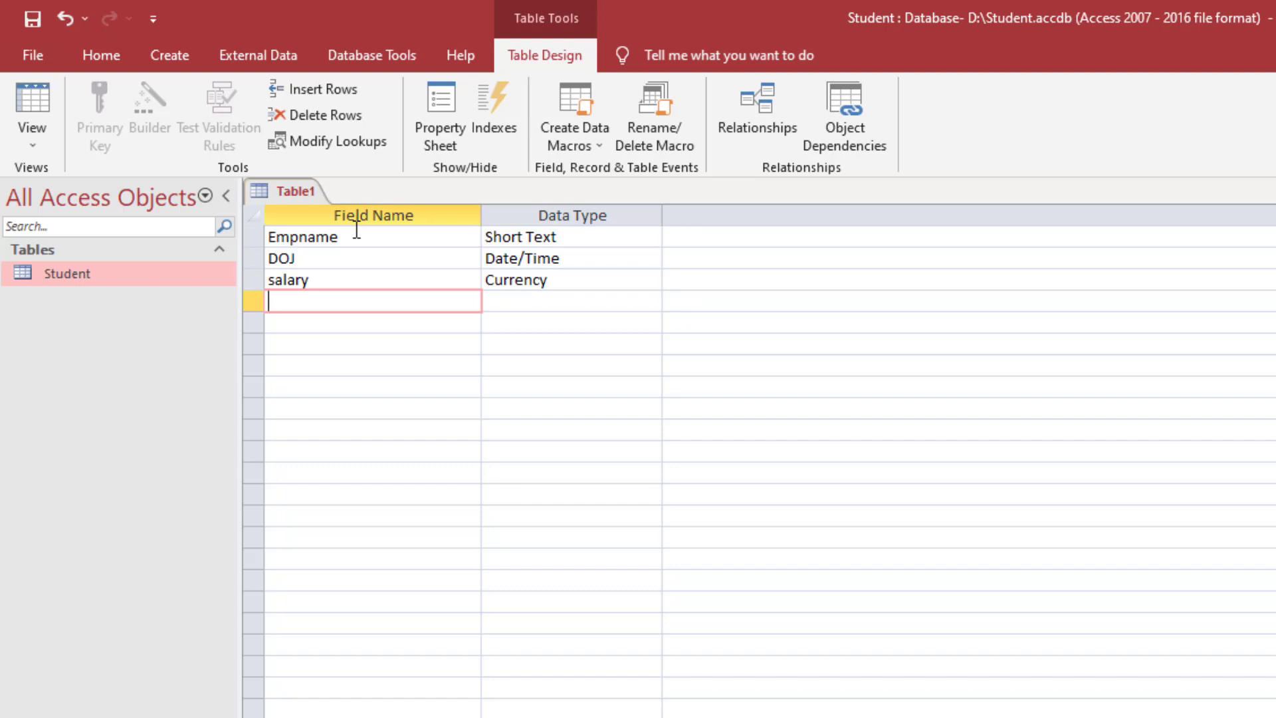
pyautogui.write('MStatus')
pyautogui.press('Tab')
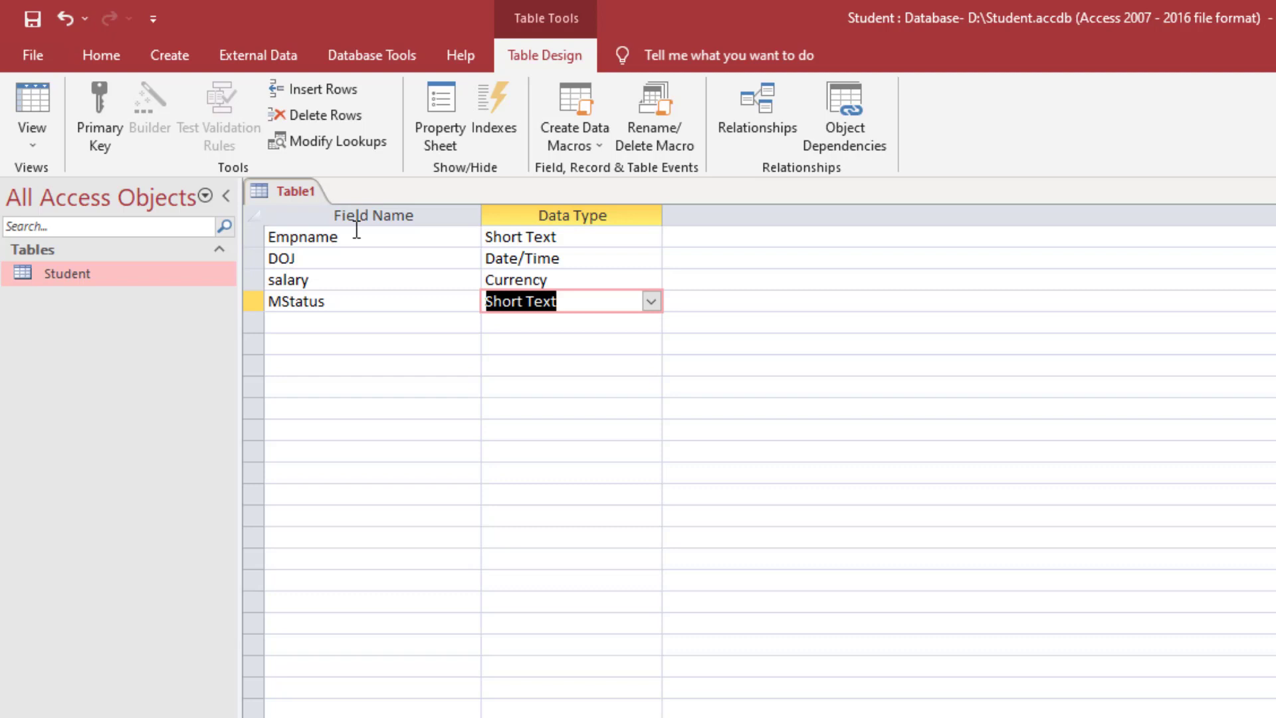
pyautogui.click(652, 302)
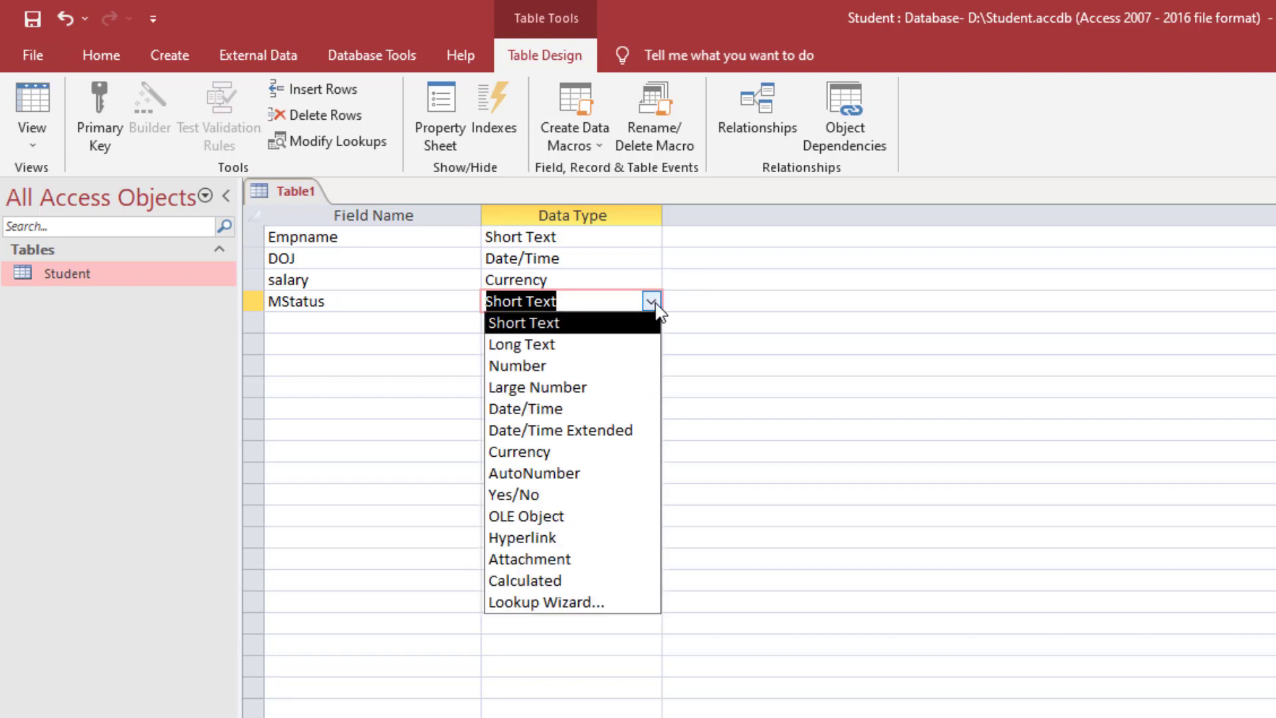
pyautogui.click(558, 500)
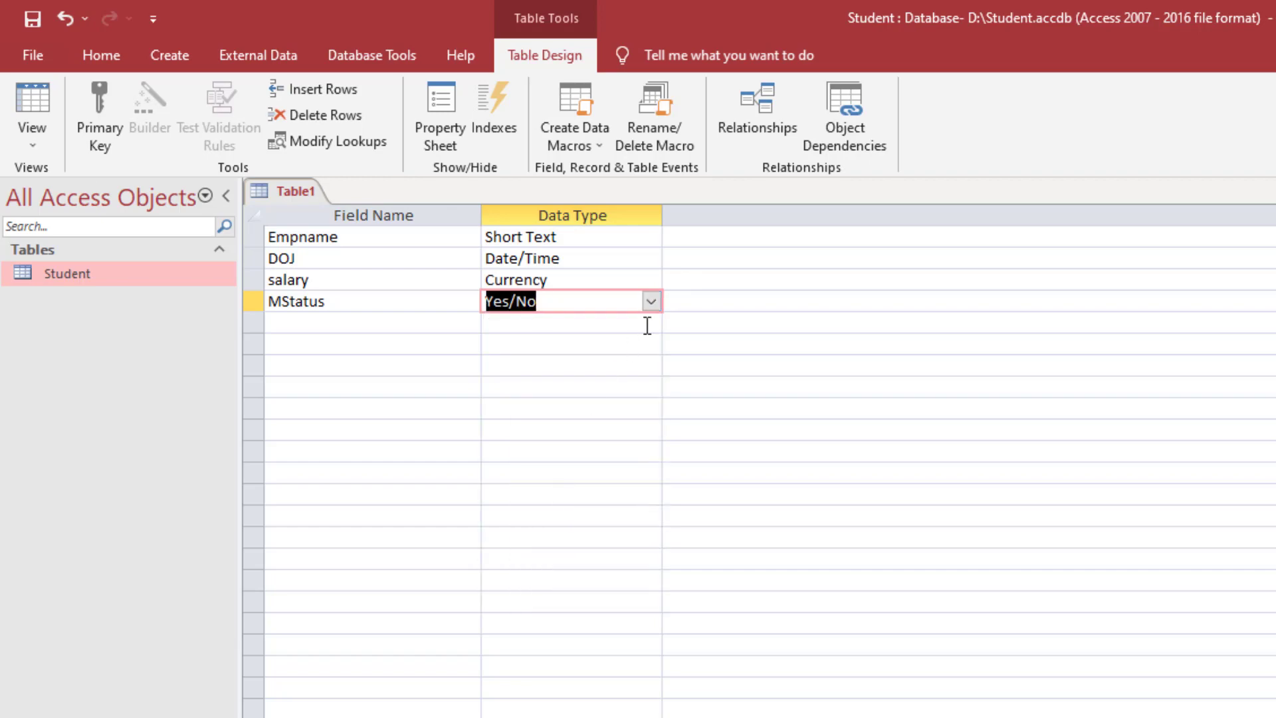
# - Add emailid as a Hyperlink field and begin saving the table design
pyautogui.click(440, 332)
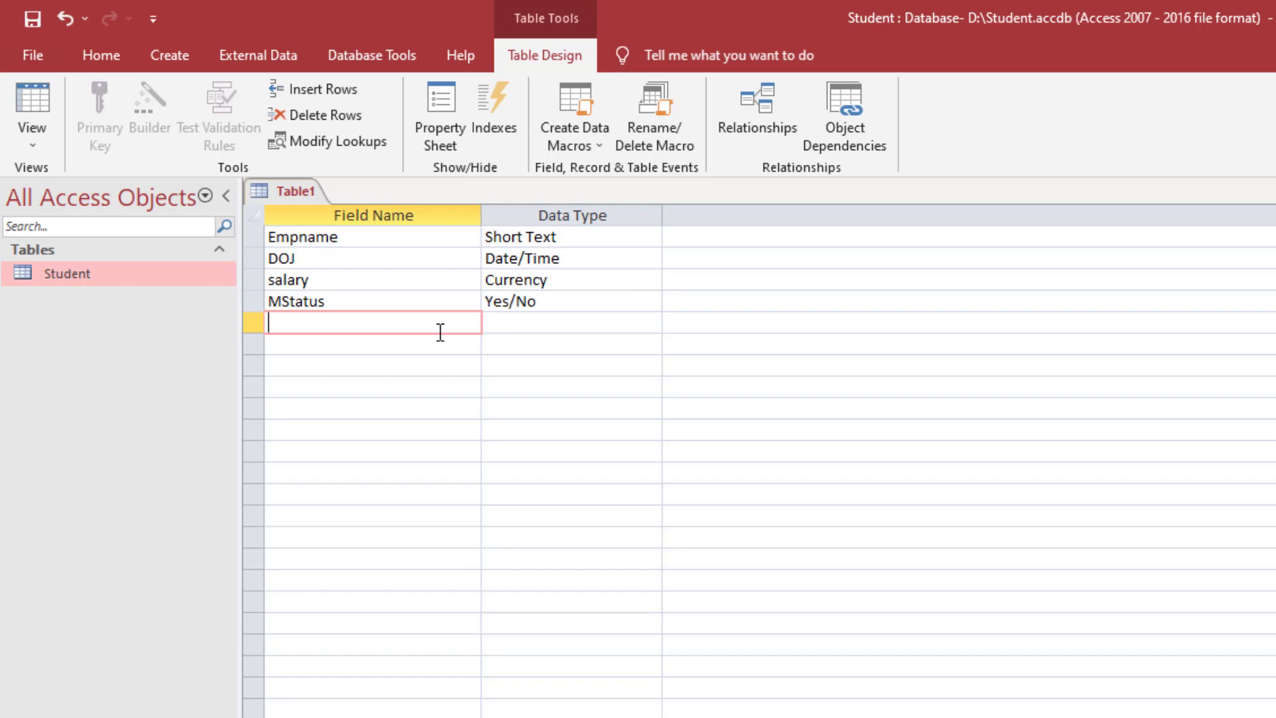
pyautogui.hotkey('alt', 'Tab')
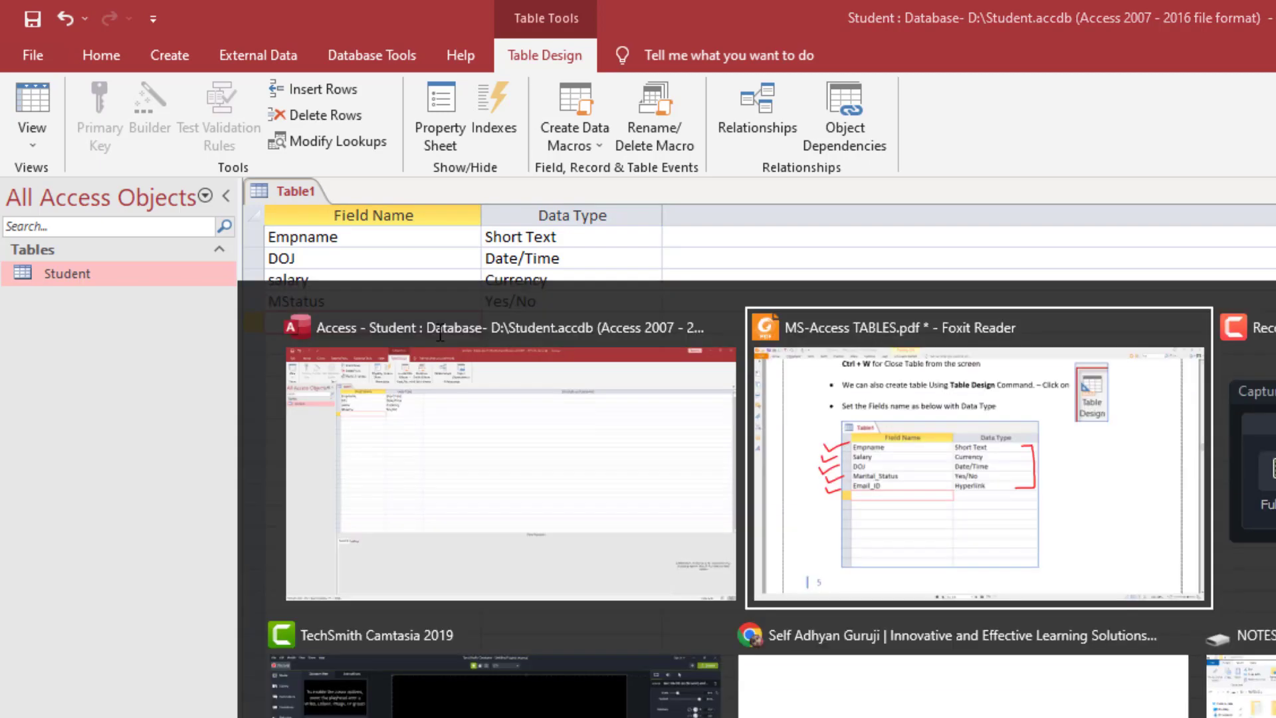
pyautogui.hotkey('alt', 'Tab')
pyautogui.write('emailid')
pyautogui.press('Tab')
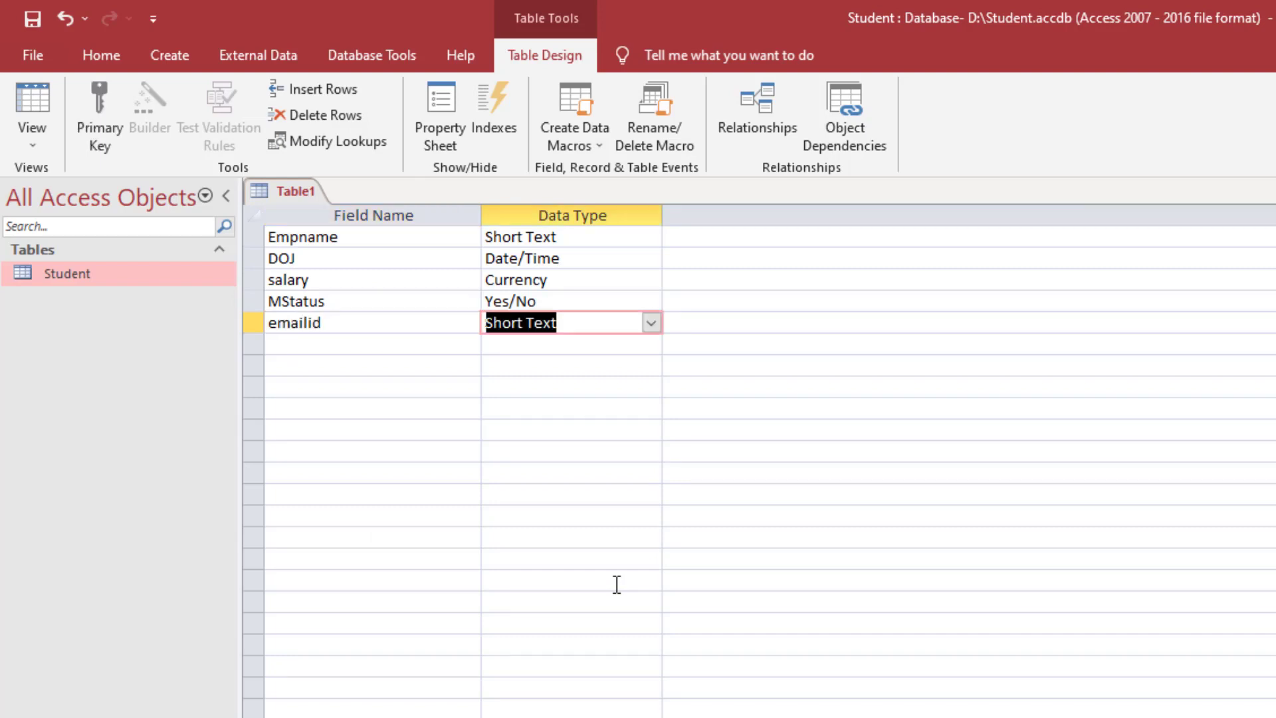
pyautogui.write('hyperlink')
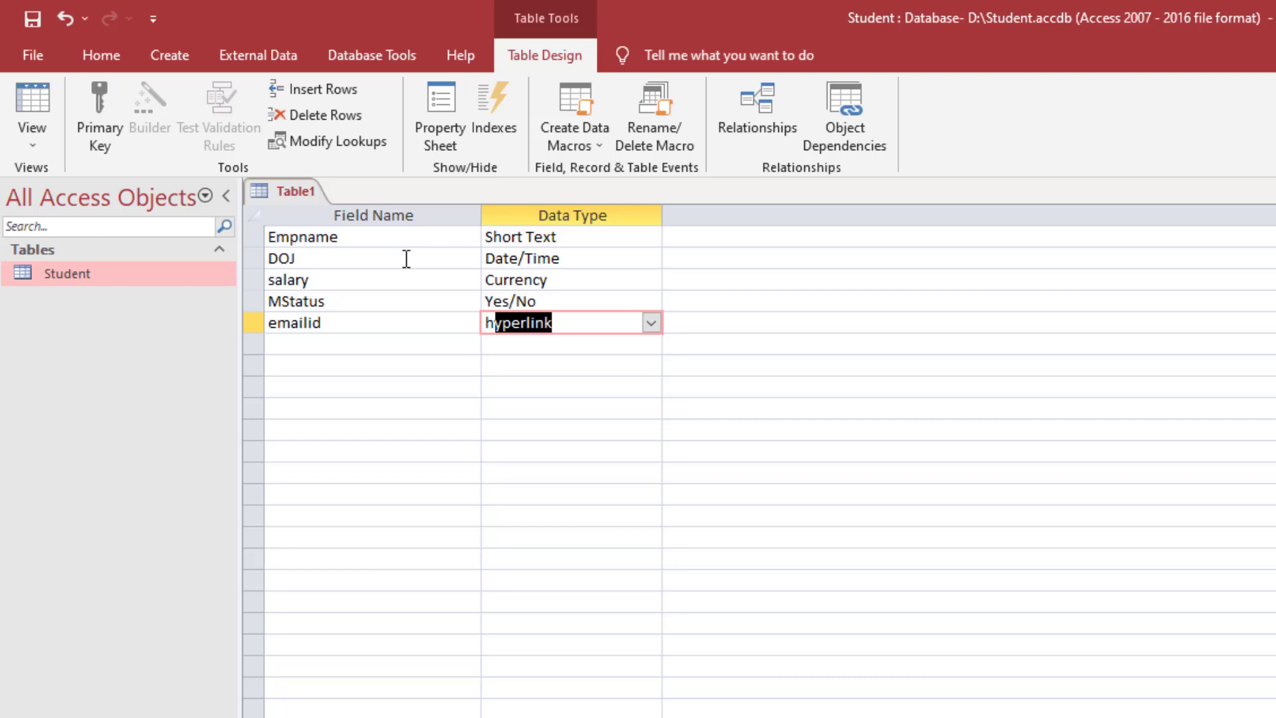
pyautogui.hotkey('ctrl', 's')
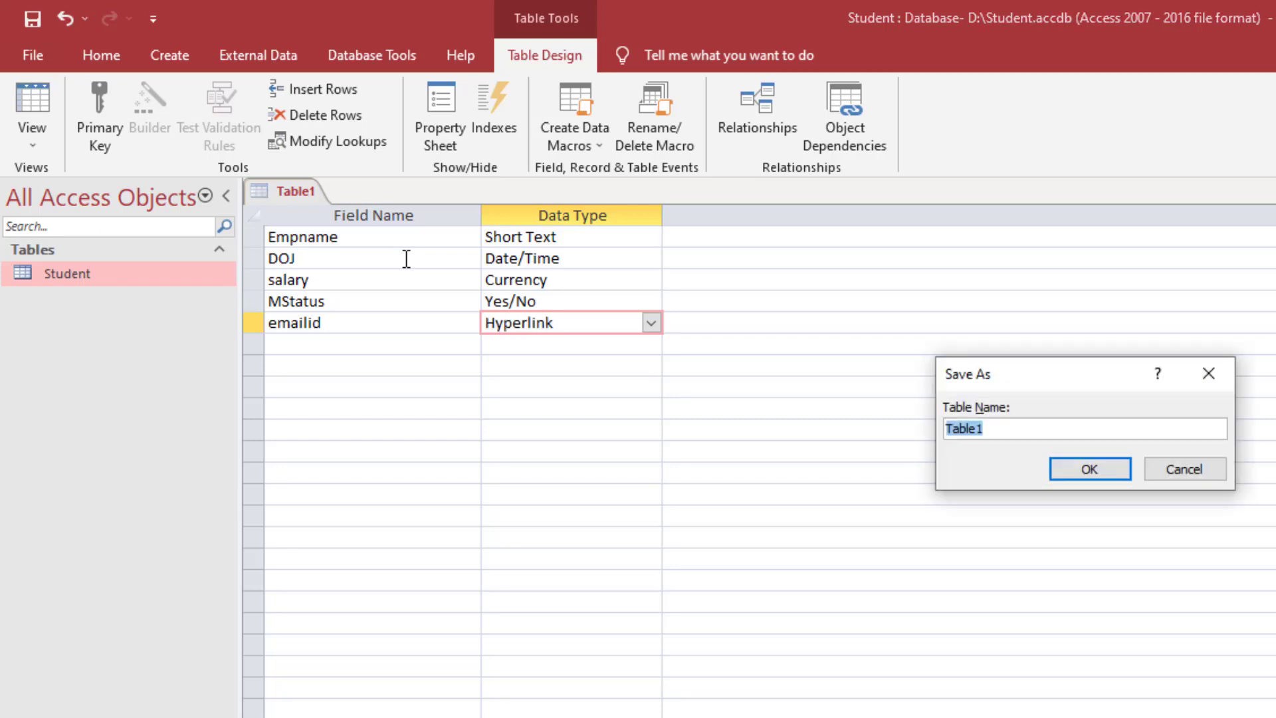
# - Name the table Employee, accept the ID AutoNumber primary key, and close the design
pyautogui.write('Employee')
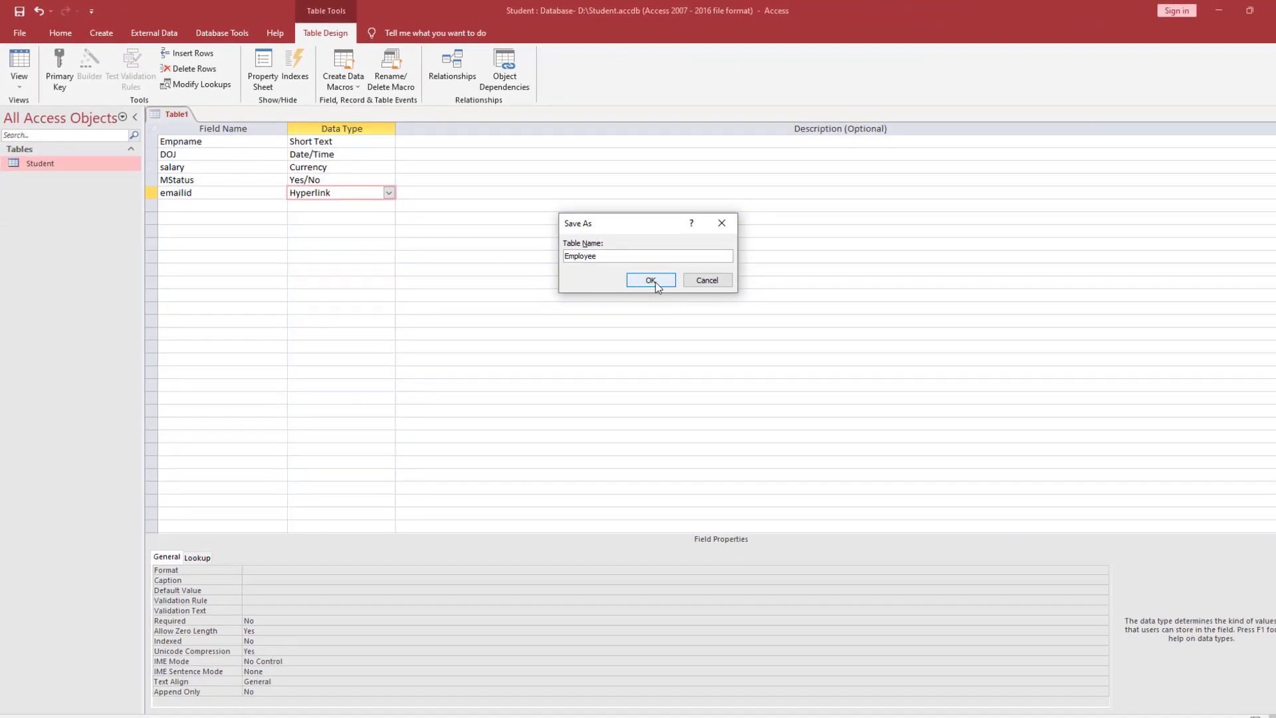
pyautogui.click(651, 279)
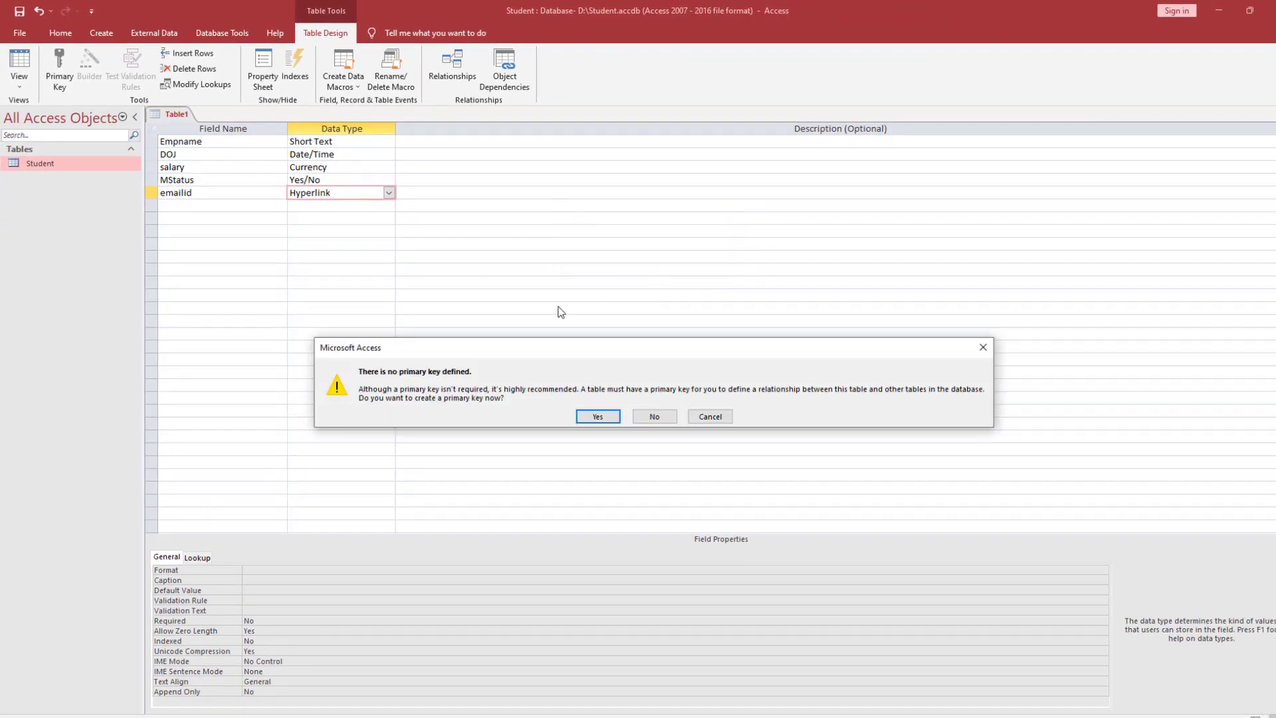
pyautogui.moveTo(441, 317); pyautogui.dragTo(409, 281)
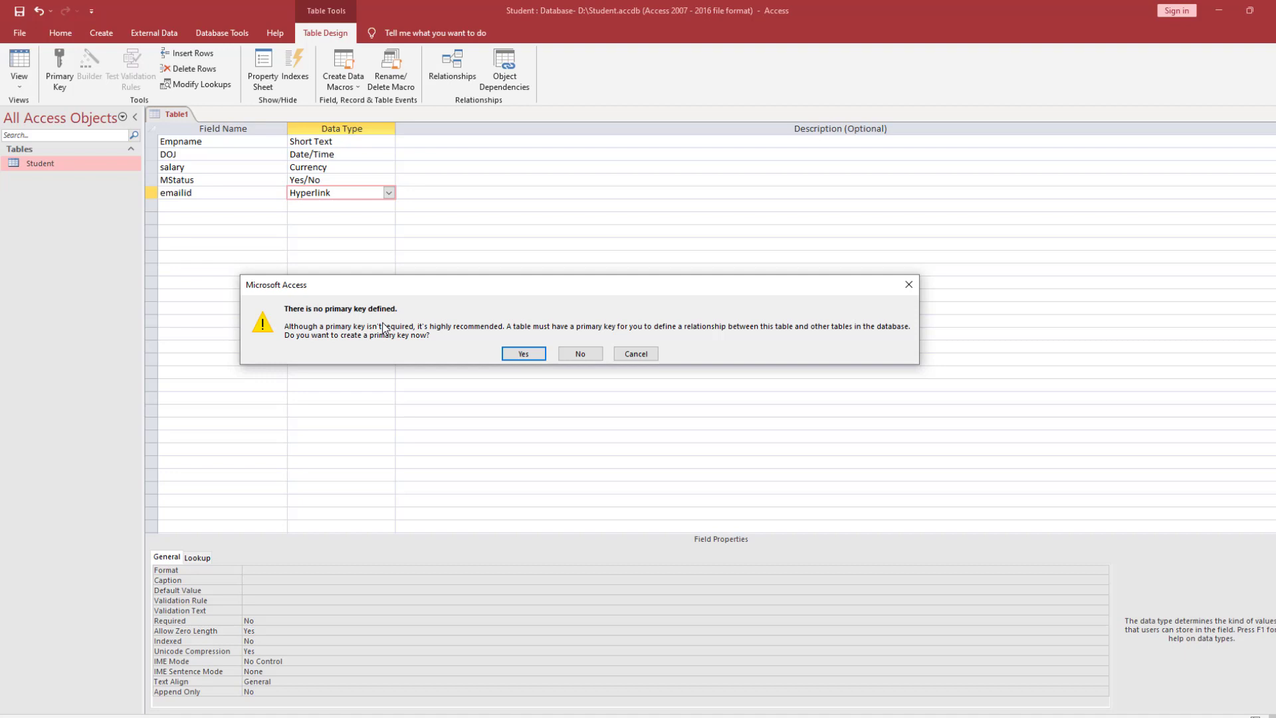
pyautogui.click(525, 354)
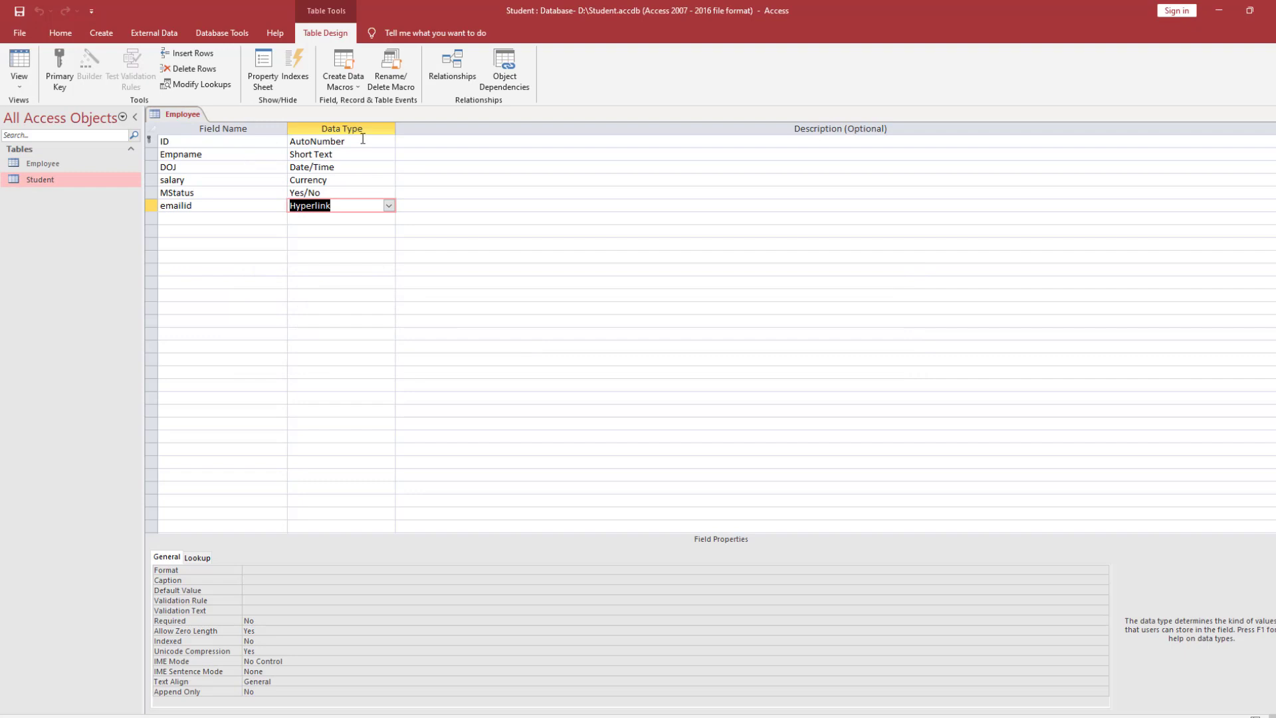
pyautogui.hotkey('ctrl', 'w')
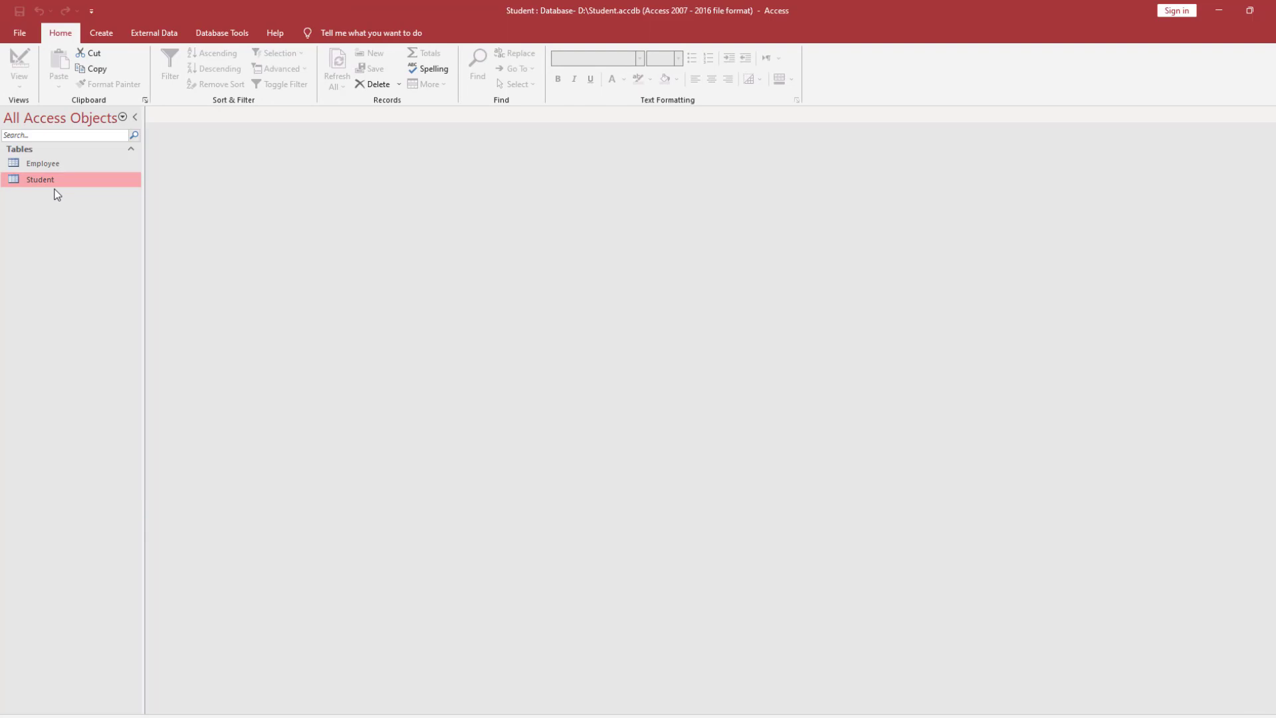
# - Open the Employee table and enter the employee's name in the first record
pyautogui.press('Up')
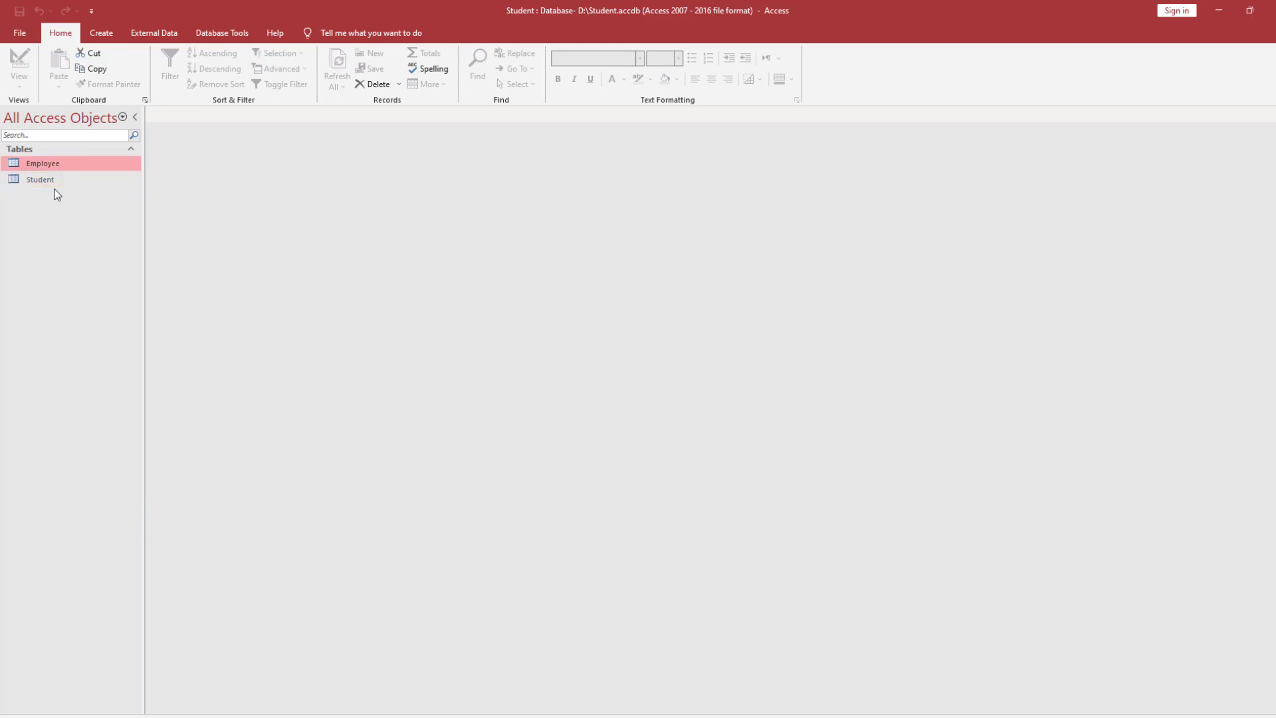
pyautogui.press('Return')
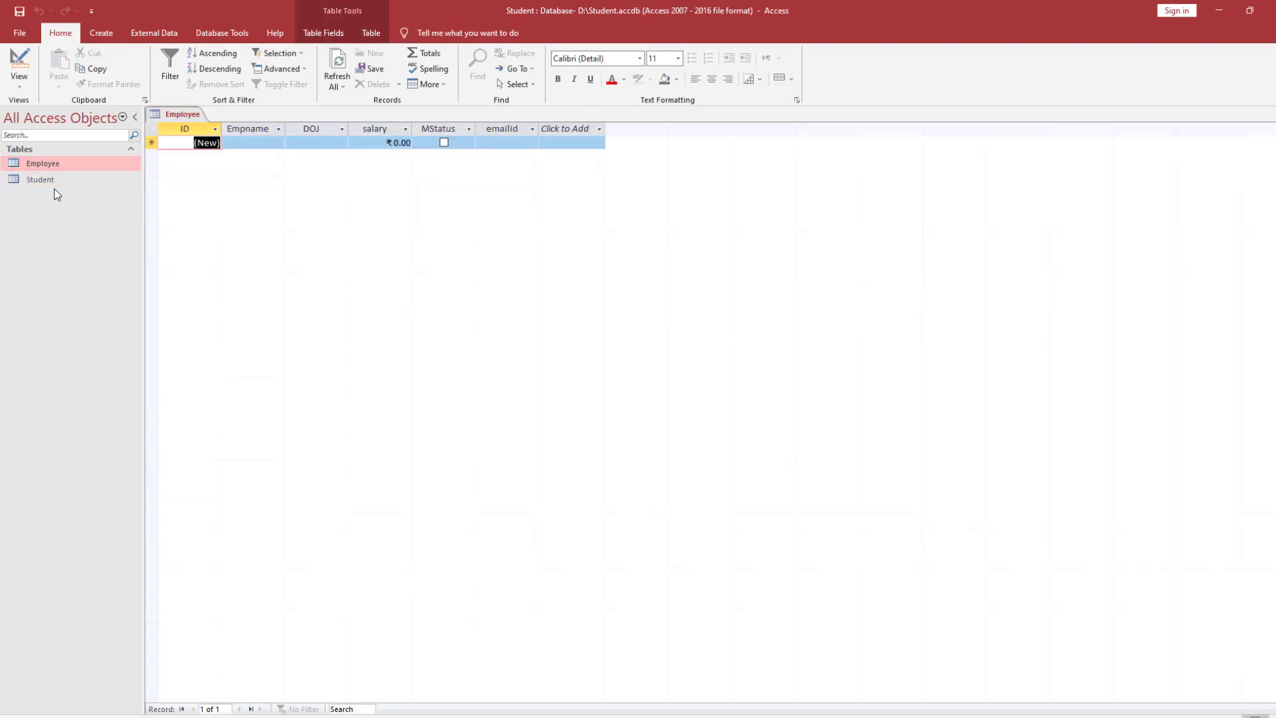
pyautogui.click(256, 144)
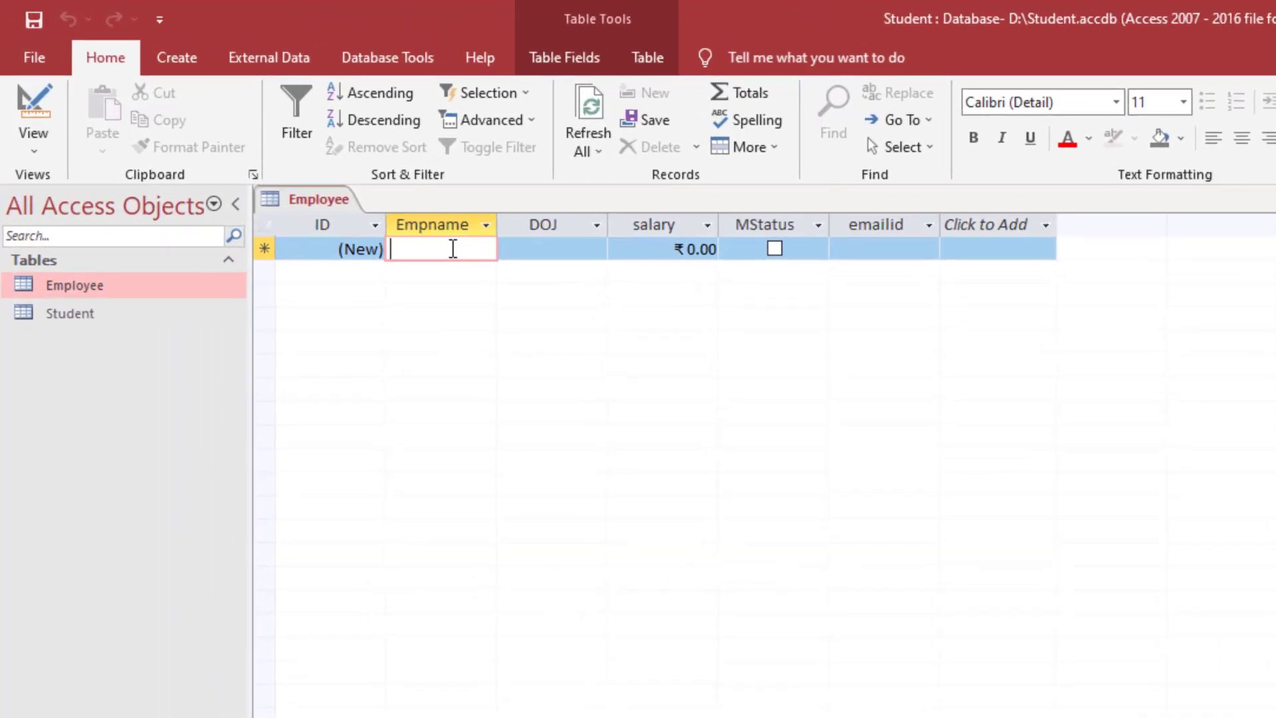
pyautogui.write('Krishan')
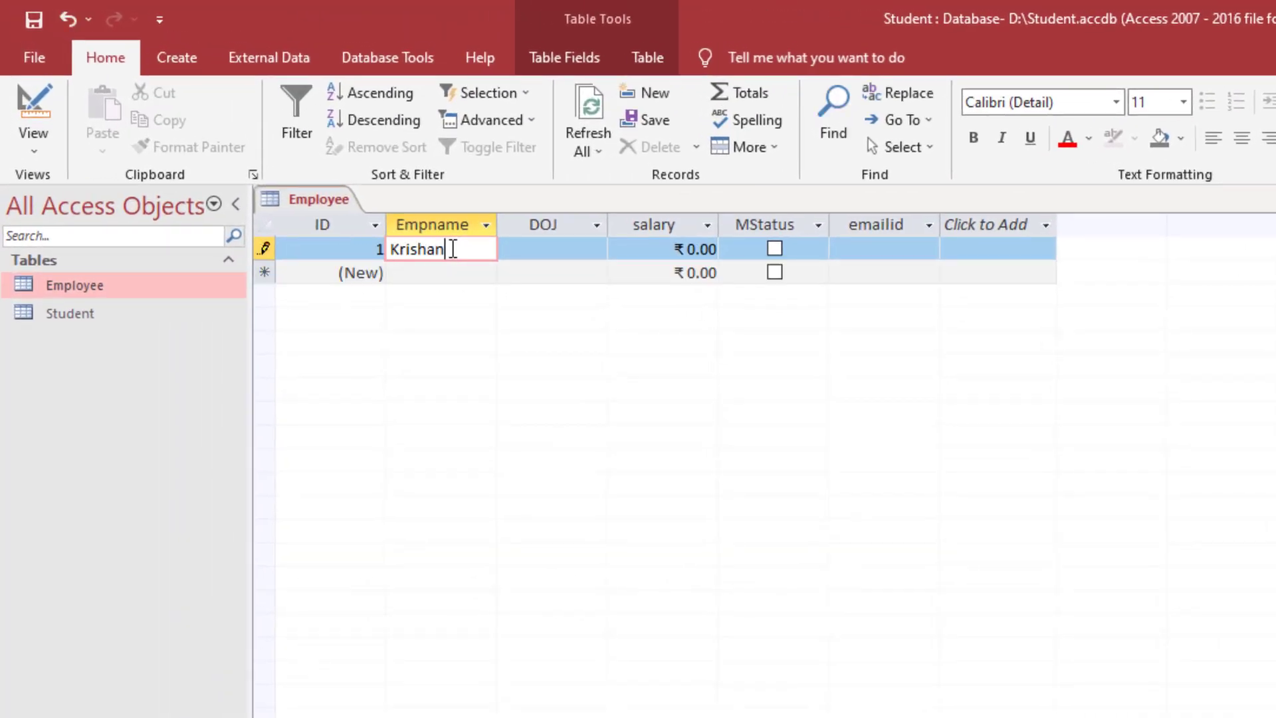
pyautogui.press('Tab')
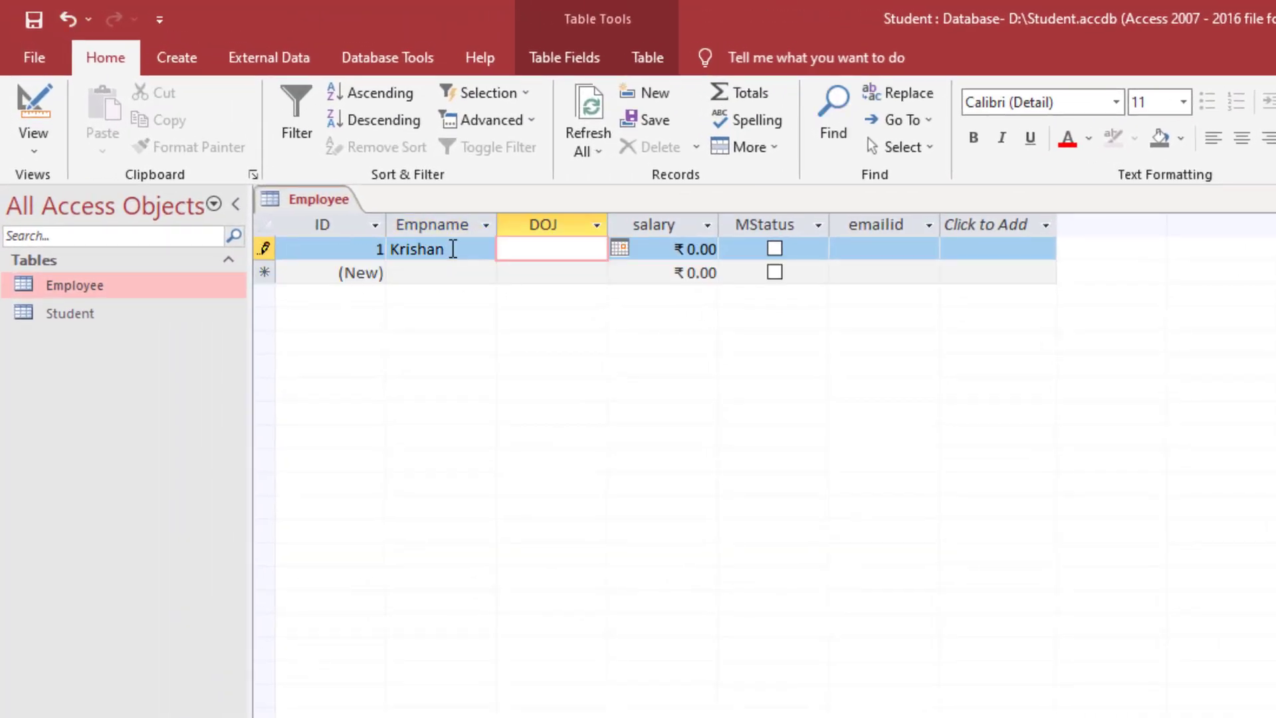
# - Set DOJ to 11-06-1999 via the date picker, then correct the year
pyautogui.click(620, 248)
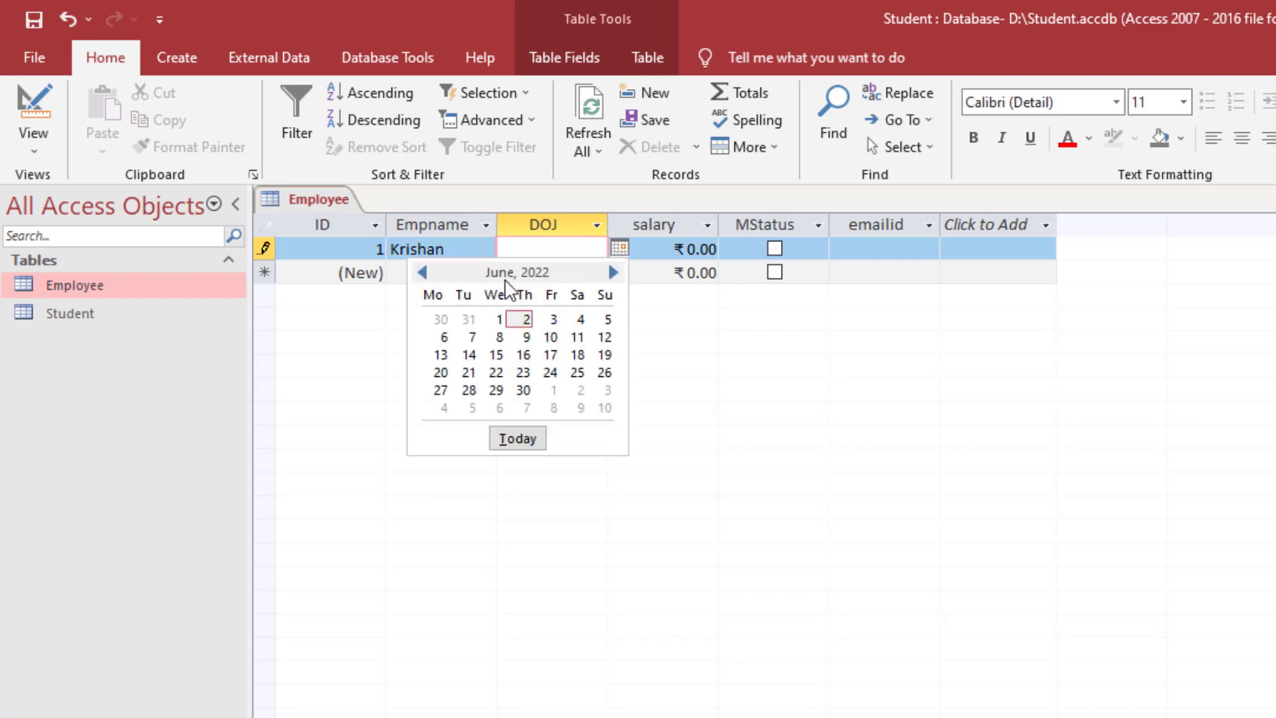
pyautogui.click(576, 336)
pyautogui.click(580, 251)
pyautogui.press('BackSpace')
pyautogui.write('19')
pyautogui.press('Delete')
pyautogui.press('Delete')
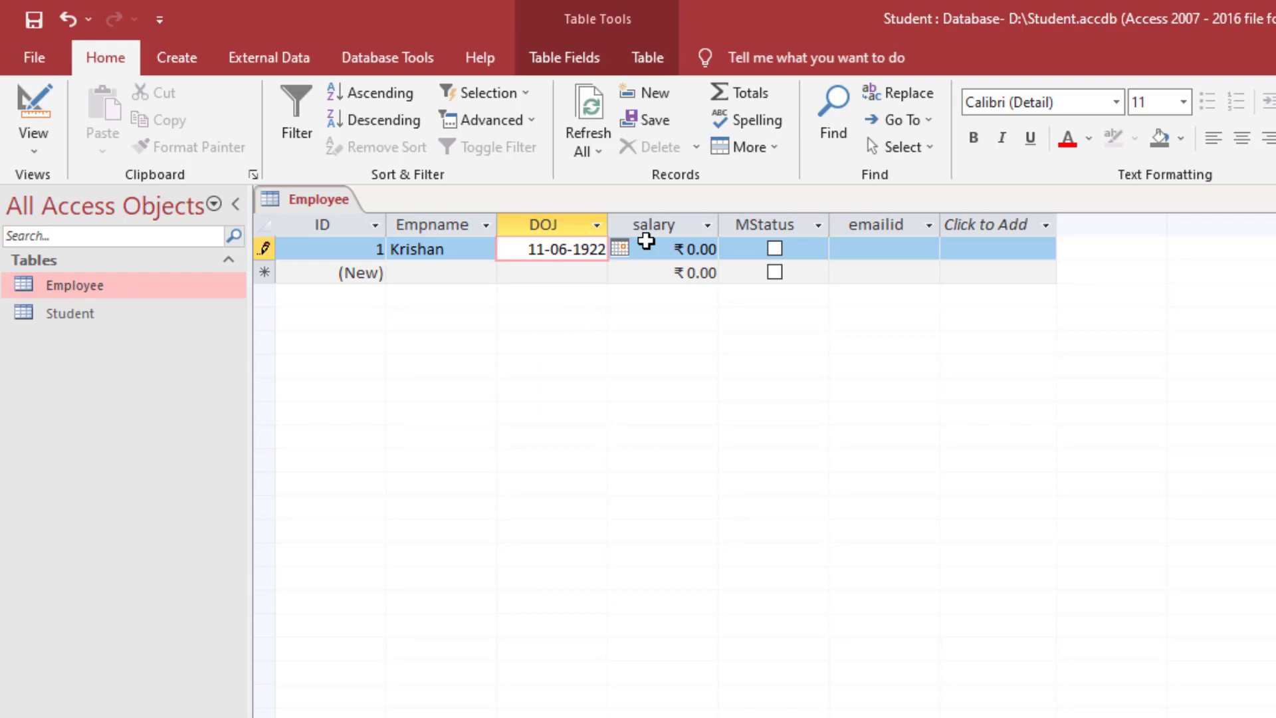
pyautogui.write('9')
pyautogui.press('Delete')
pyautogui.write('99')
# - Enter salary 12000, tick MStatus, and fill in the employee's e-mail address
pyautogui.click(681, 247)
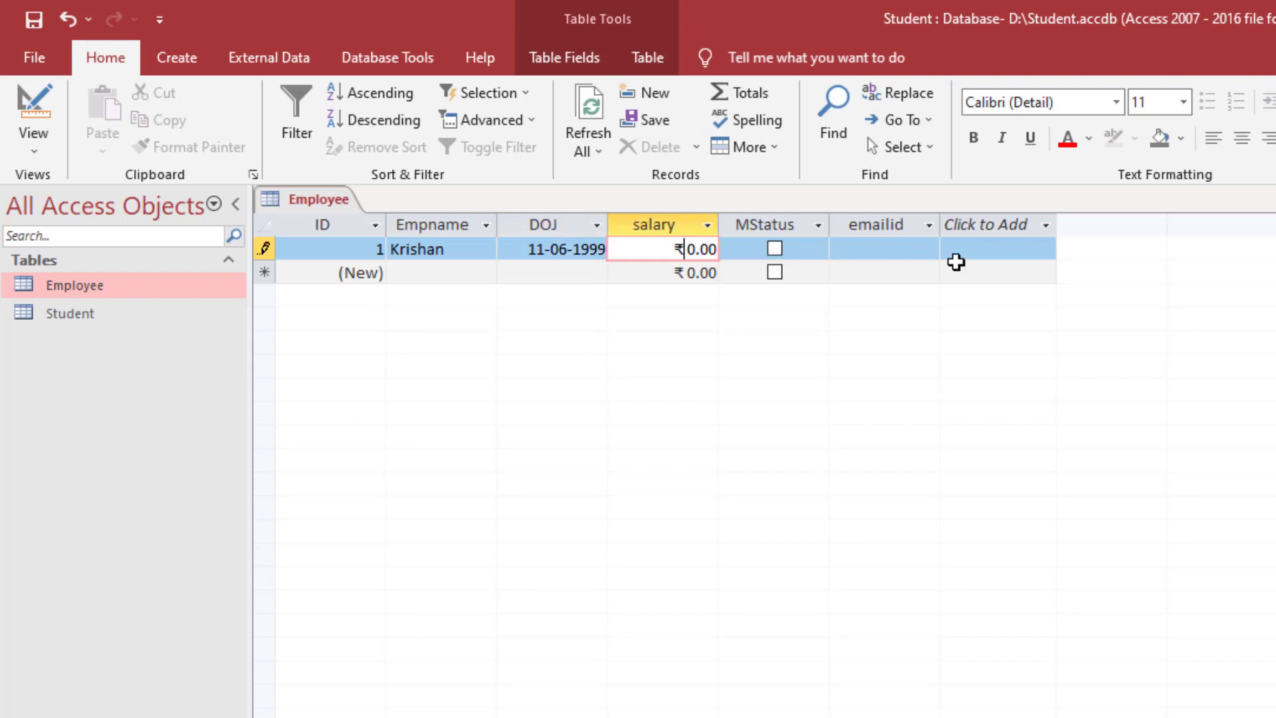
pyautogui.press('Delete')
pyautogui.write('12000')
pyautogui.press('Tab')
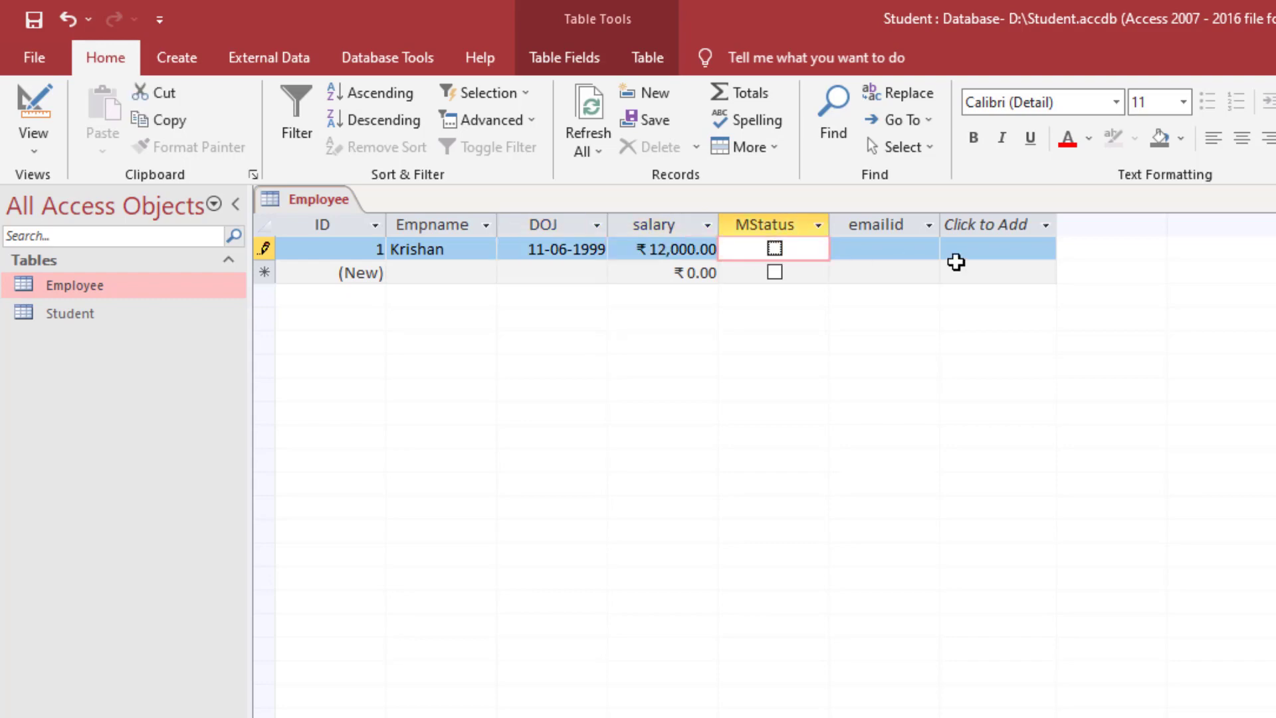
pyautogui.click(773, 251)
pyautogui.click(876, 249)
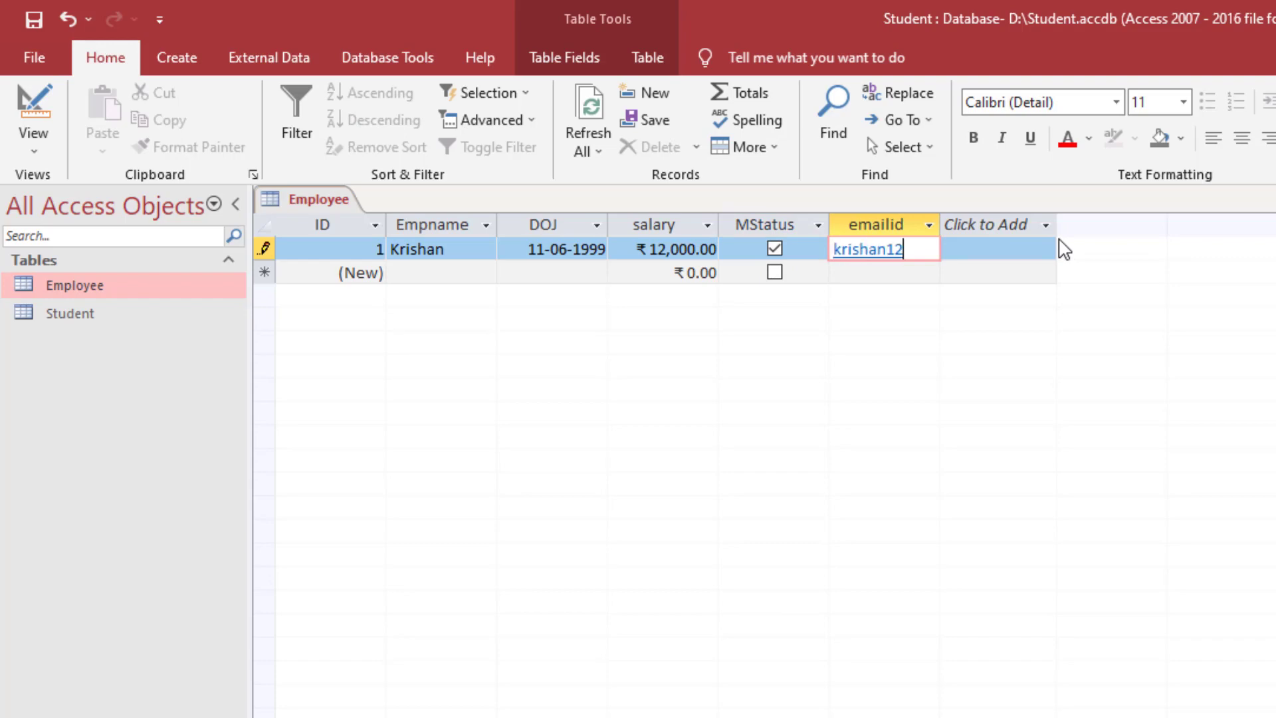
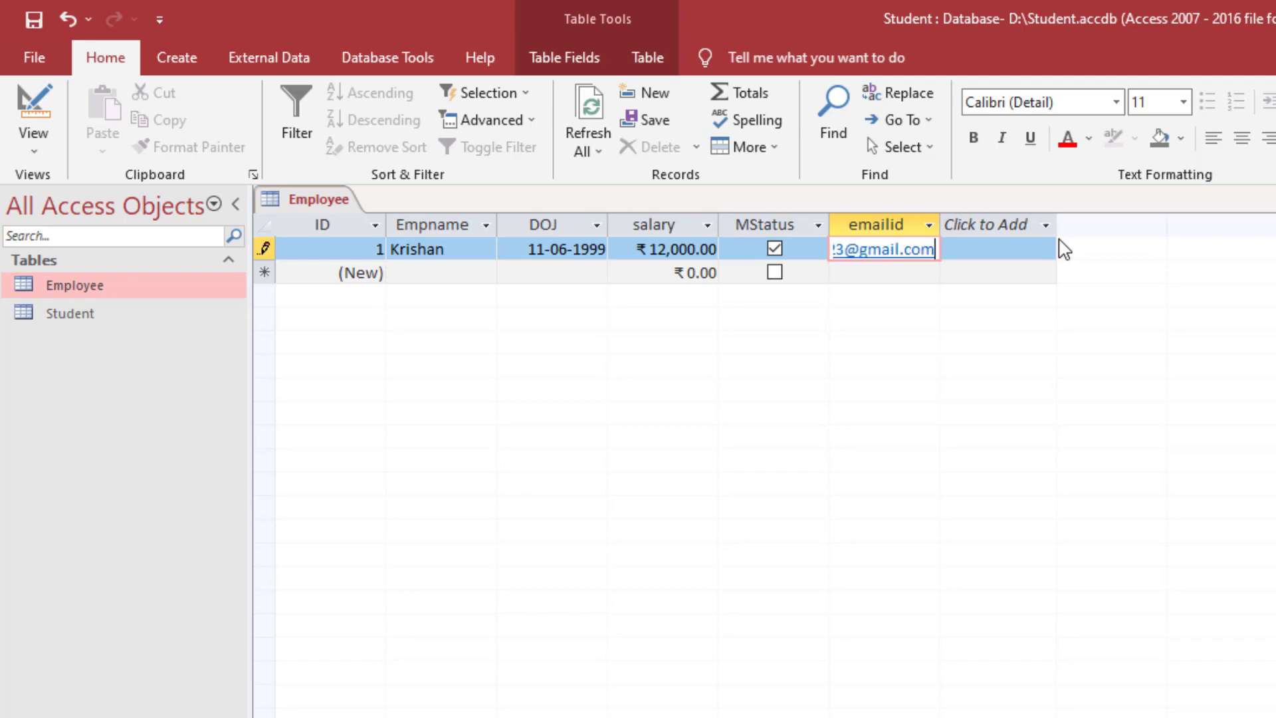
pyautogui.press('Tab')
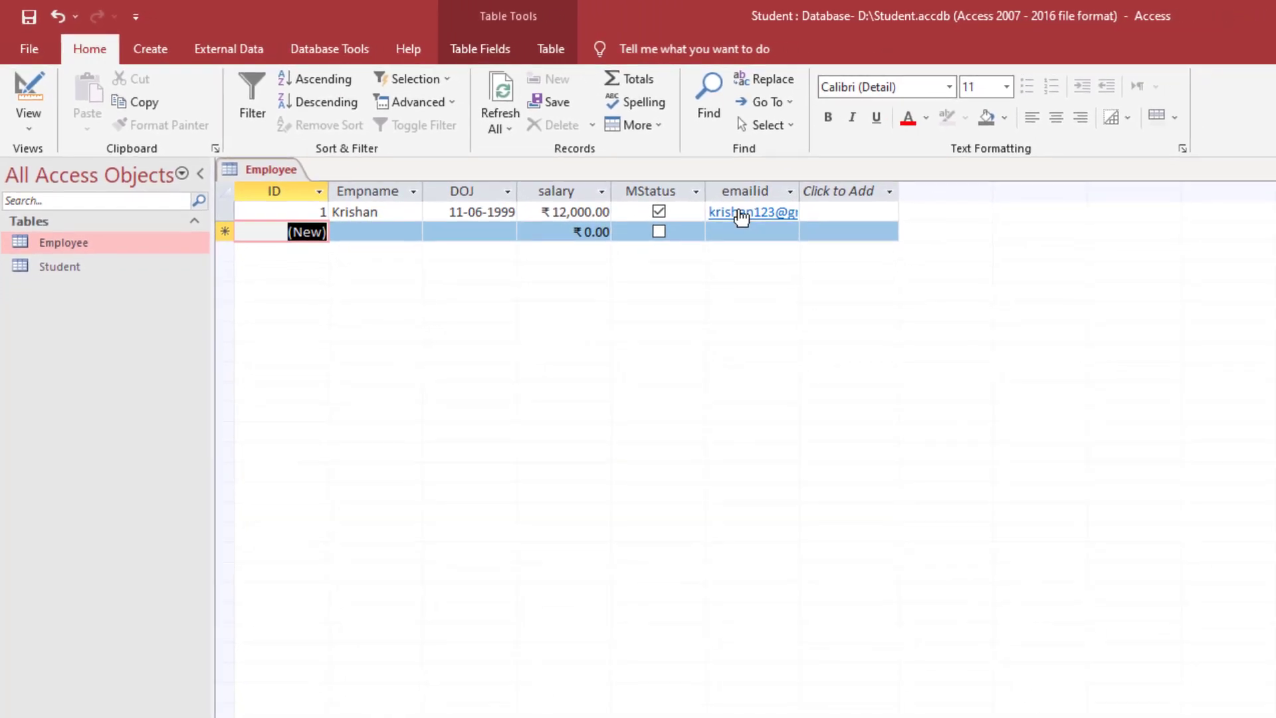
# - Dismiss the link prompt, then close, reopen to check, and close the Employee table
pyautogui.click(741, 216)
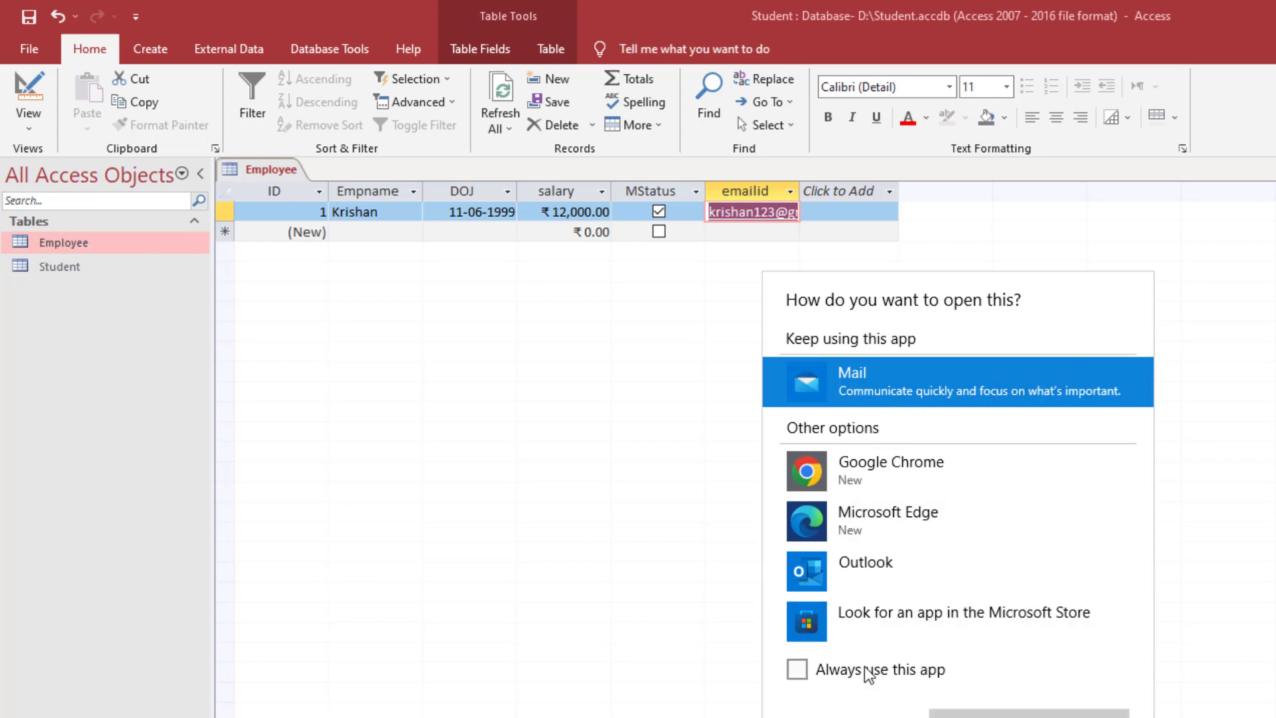
pyautogui.click(379, 236)
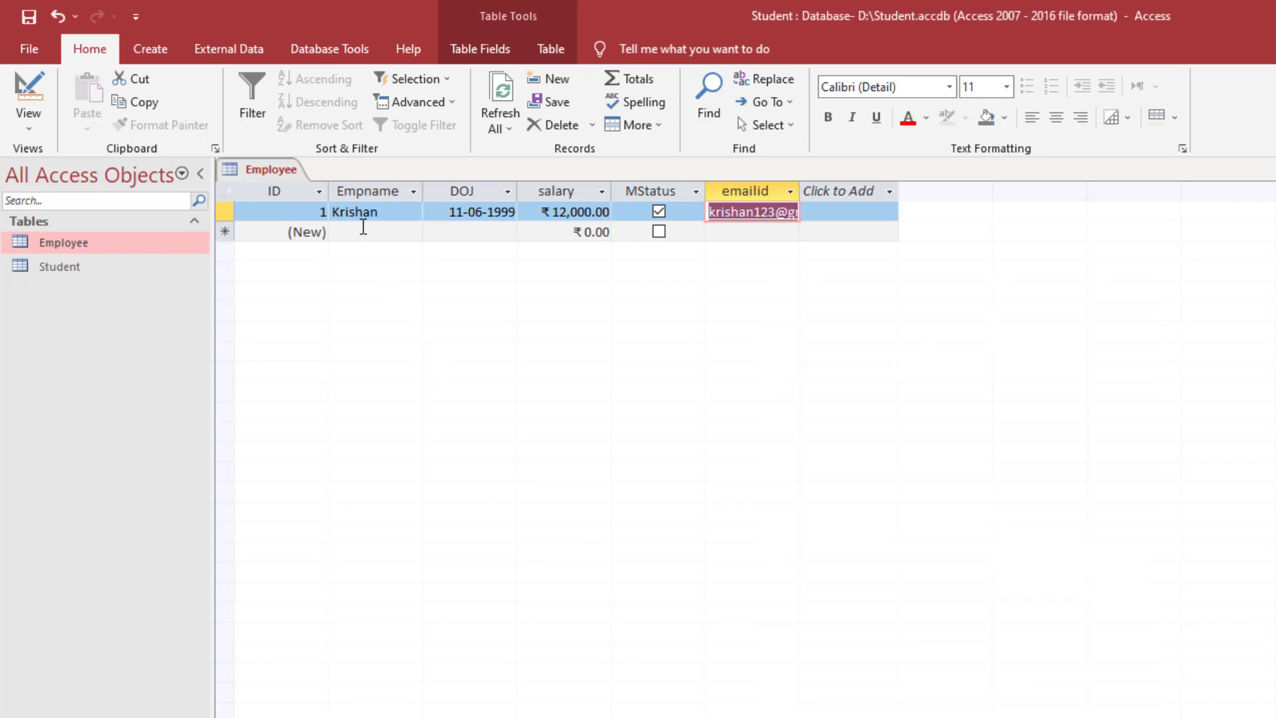
pyautogui.click(354, 227)
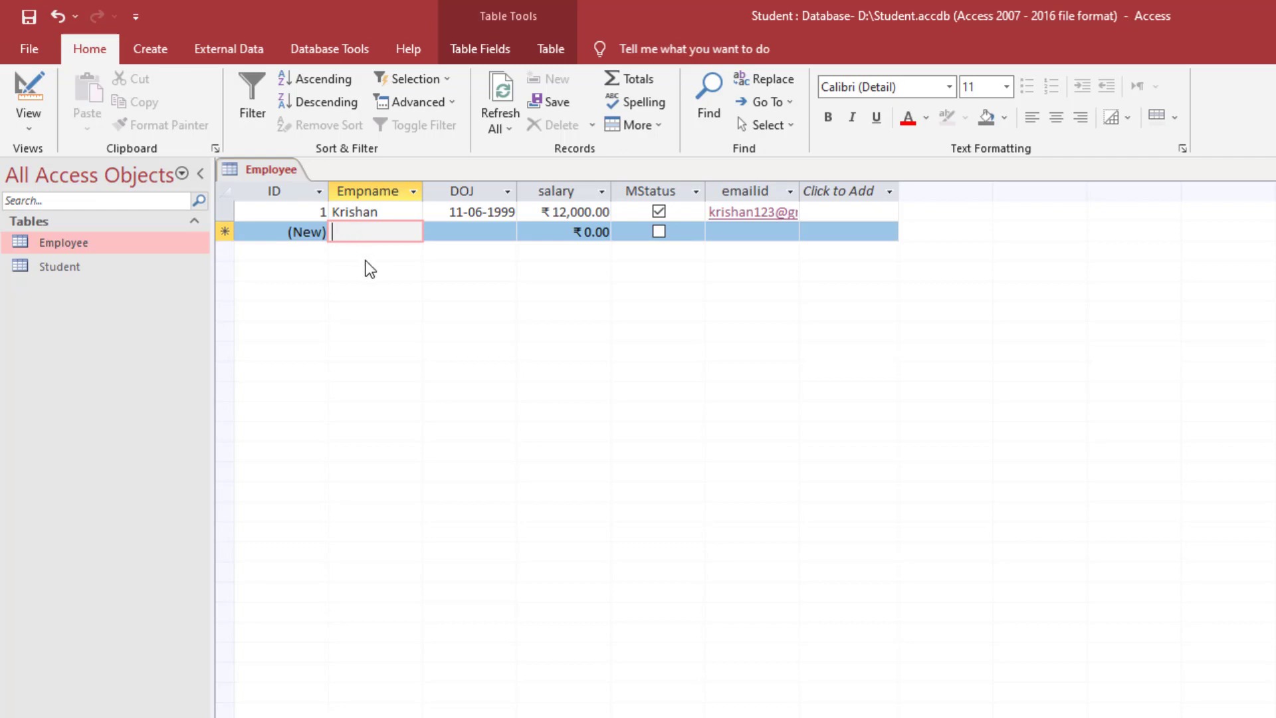
pyautogui.hotkey('ctrl', 'w')
pyautogui.doubleClick(126, 249)
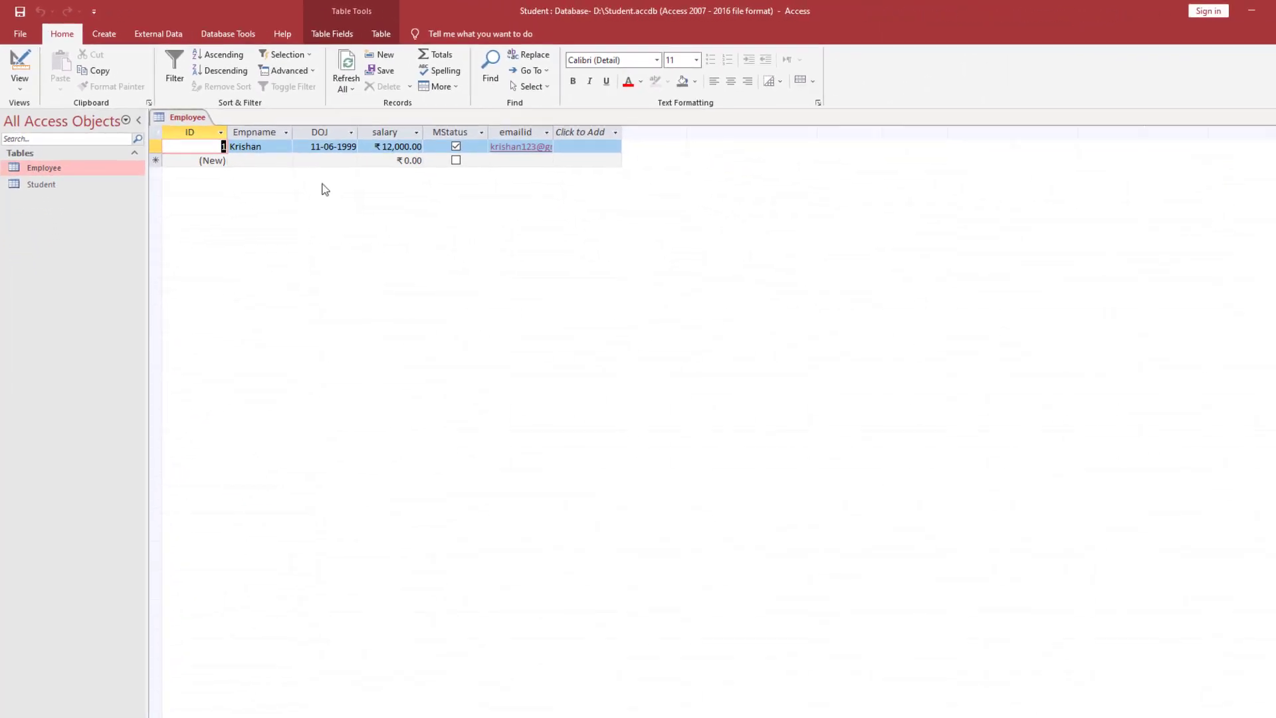
pyautogui.hotkey('ctrl', 'w')
# - In the PDF notes, underline Ctrl + S and the name Employee in red, and tick Employee in the save image
pyautogui.hotkey('alt', 'Tab')
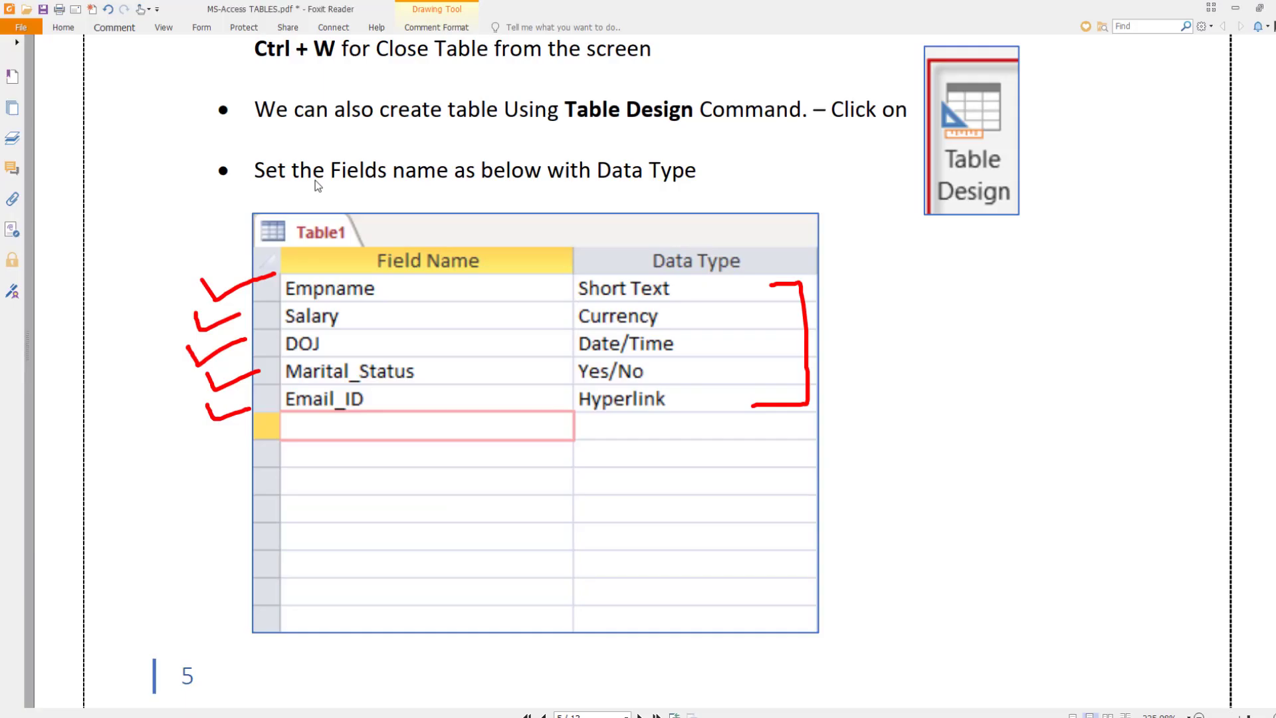
pyautogui.scroll(-8, 345, 204)
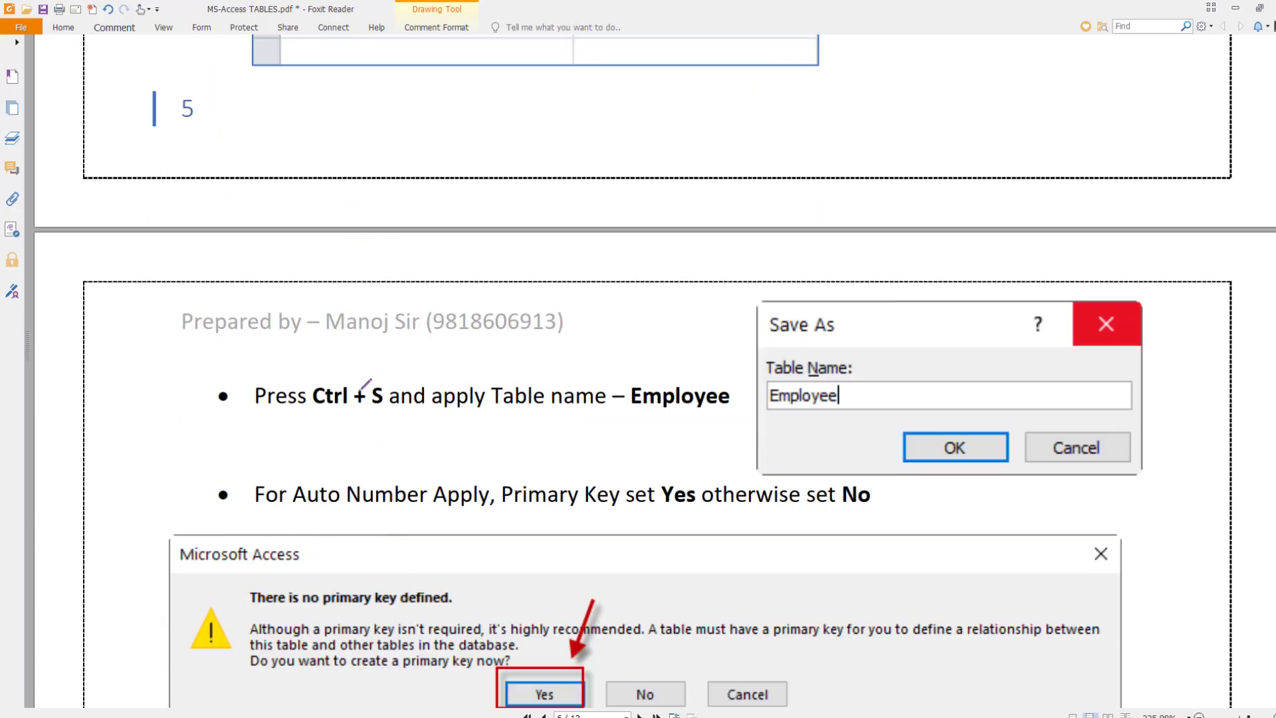
pyautogui.moveTo(317, 420); pyautogui.dragTo(398, 424)
pyautogui.moveTo(628, 424); pyautogui.dragTo(722, 422)
pyautogui.moveTo(804, 421)
pyautogui.mouseDown()
pyautogui.moveTo(812, 432)
pyautogui.moveTo(894, 403)
pyautogui.mouseUp()
# - Tick the Yes and ID items, underline the next instructions, and mark Employee in the tables list
pyautogui.scroll(-3, 821, 403)
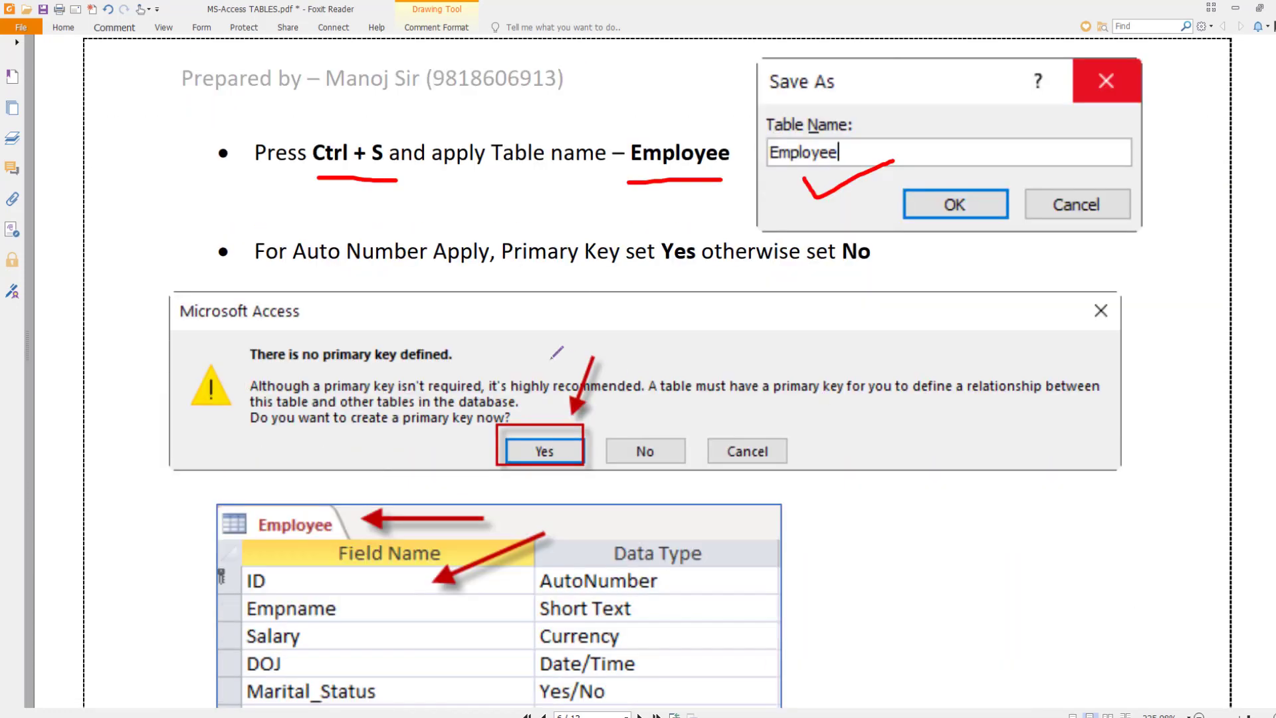
pyautogui.moveTo(499, 338)
pyautogui.mouseDown()
pyautogui.moveTo(546, 427)
pyautogui.moveTo(554, 396)
pyautogui.mouseUp()
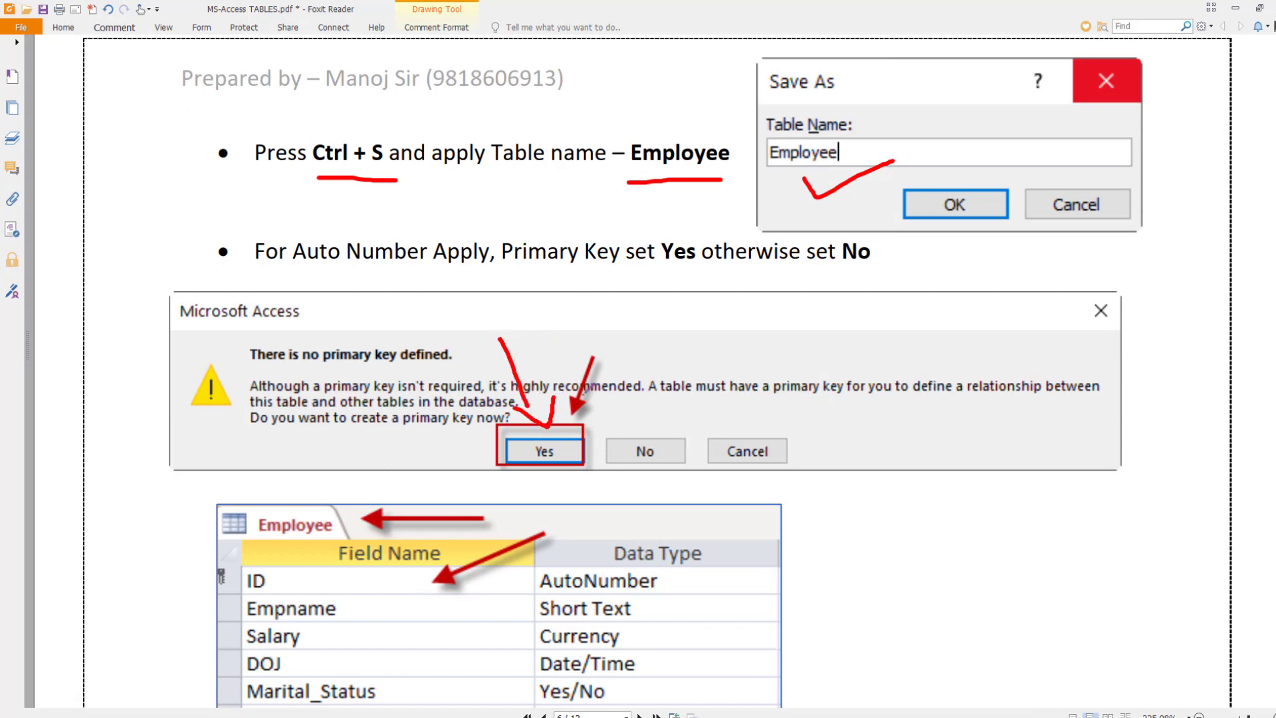
pyautogui.scroll(-2, 597, 389)
pyautogui.scroll(-3, 598, 389)
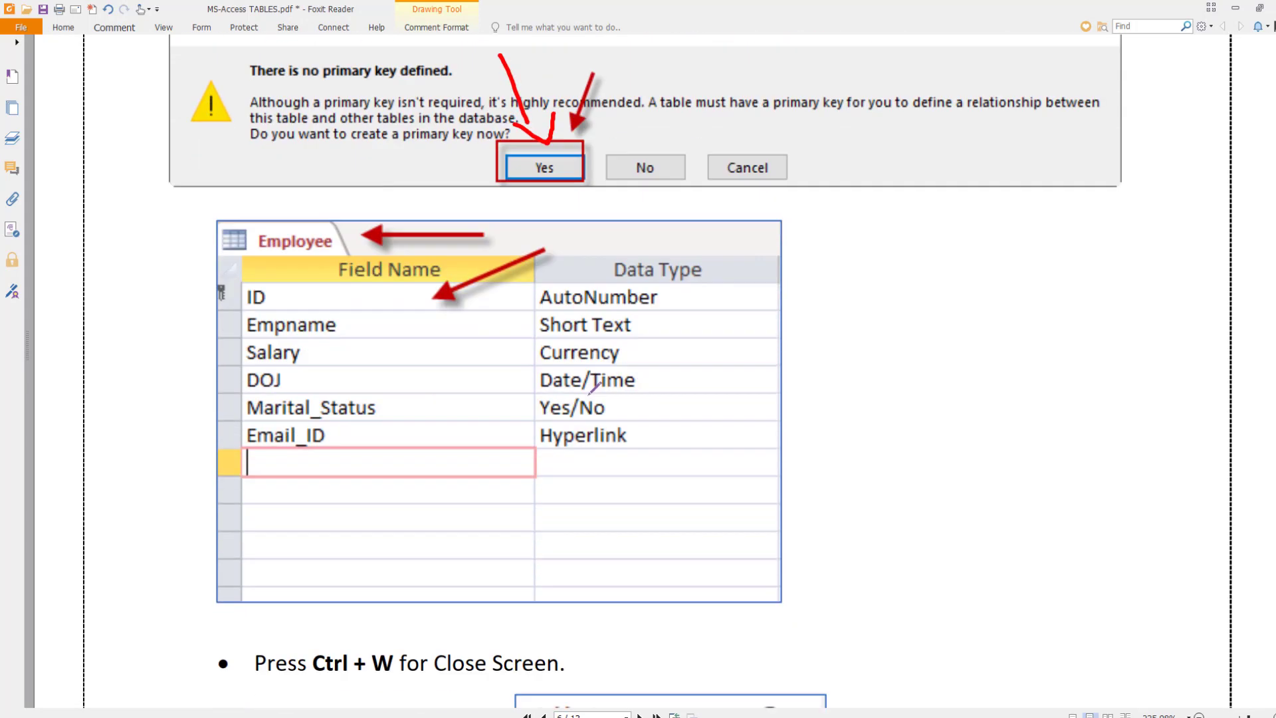
pyautogui.moveTo(179, 290)
pyautogui.mouseDown()
pyautogui.moveTo(203, 303)
pyautogui.moveTo(272, 286)
pyautogui.mouseUp()
pyautogui.scroll(-7, 342, 303)
pyautogui.moveTo(298, 326); pyautogui.dragTo(398, 326)
pyautogui.scroll(-6, 458, 321)
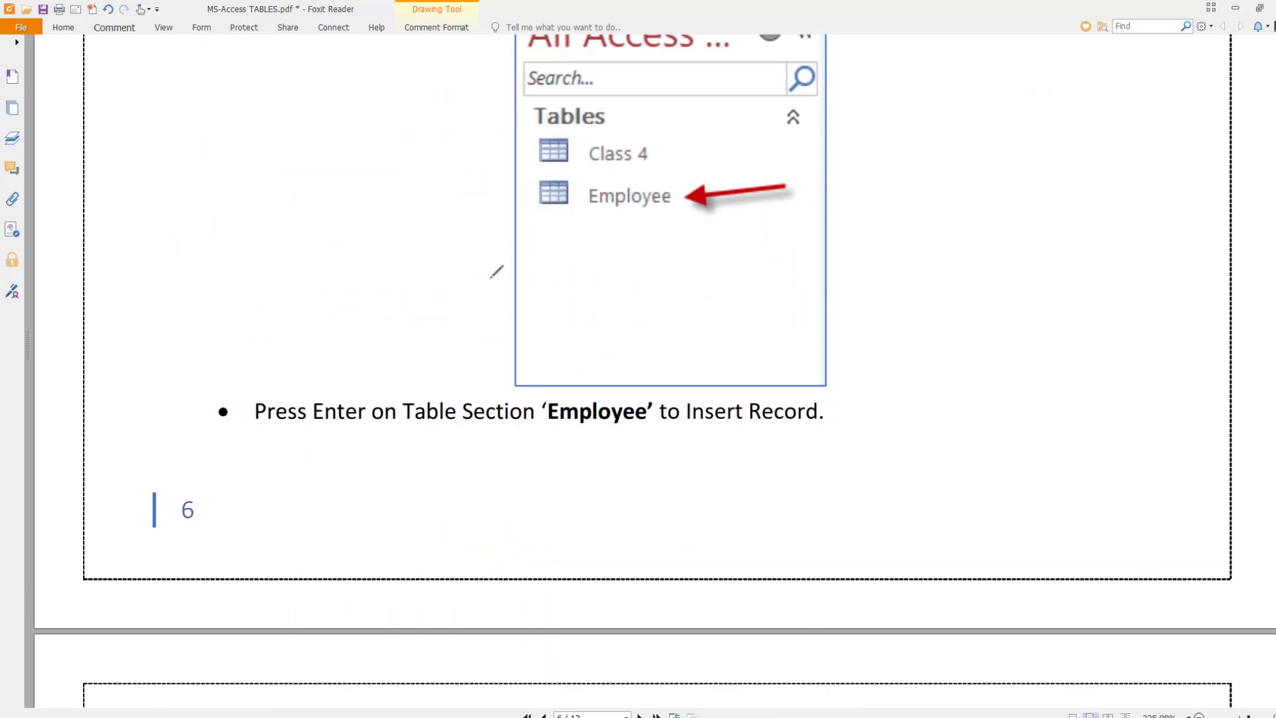
pyautogui.moveTo(516, 213); pyautogui.dragTo(590, 199)
# - Mark the Employee column headers, including Salary, DOJ and Marital_Status, and underline the line below
pyautogui.scroll(-8, 496, 254)
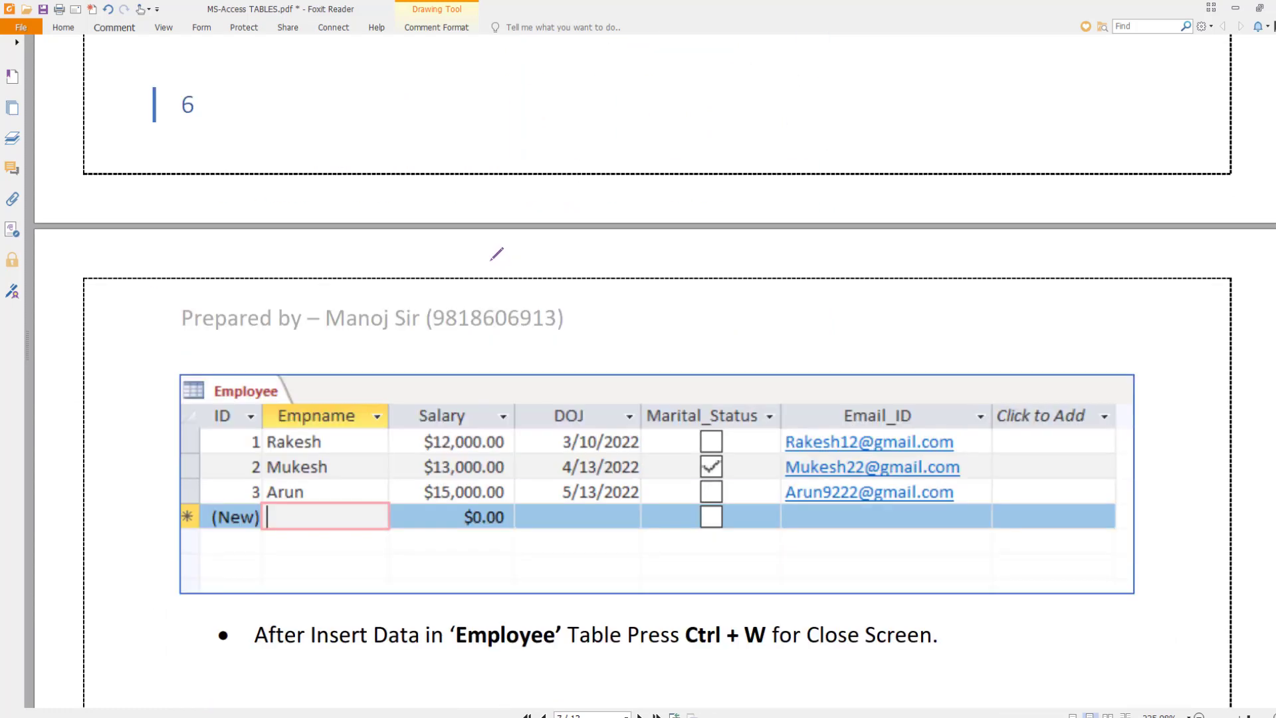
pyautogui.scroll(-2, 492, 259)
pyautogui.moveTo(343, 237); pyautogui.dragTo(343, 267)
pyautogui.moveTo(439, 253); pyautogui.dragTo(454, 280)
pyautogui.moveTo(587, 248); pyautogui.dragTo(607, 290)
pyautogui.moveTo(729, 259); pyautogui.dragTo(749, 296)
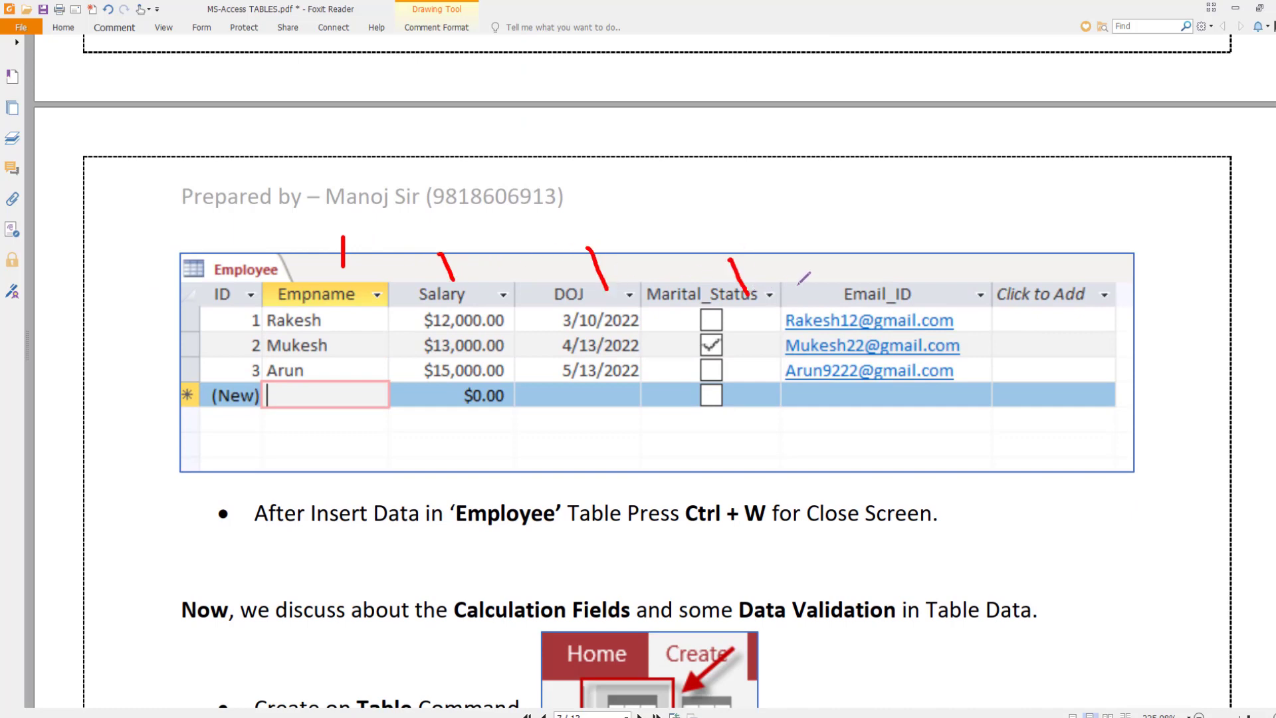
pyautogui.scroll(-2, 804, 278)
pyautogui.moveTo(454, 425); pyautogui.dragTo(552, 426)
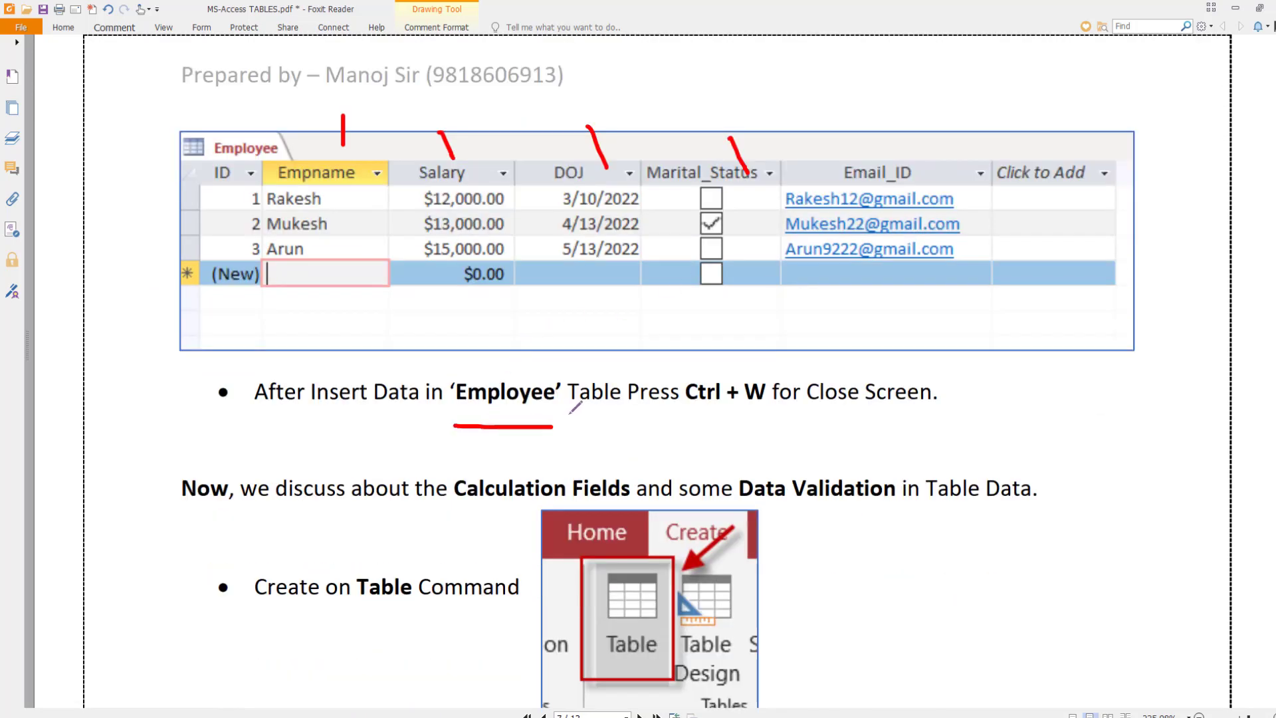
# - Underline 'Lookup & Relationship' for the QTY field in red
pyautogui.scroll(-1, 574, 409)
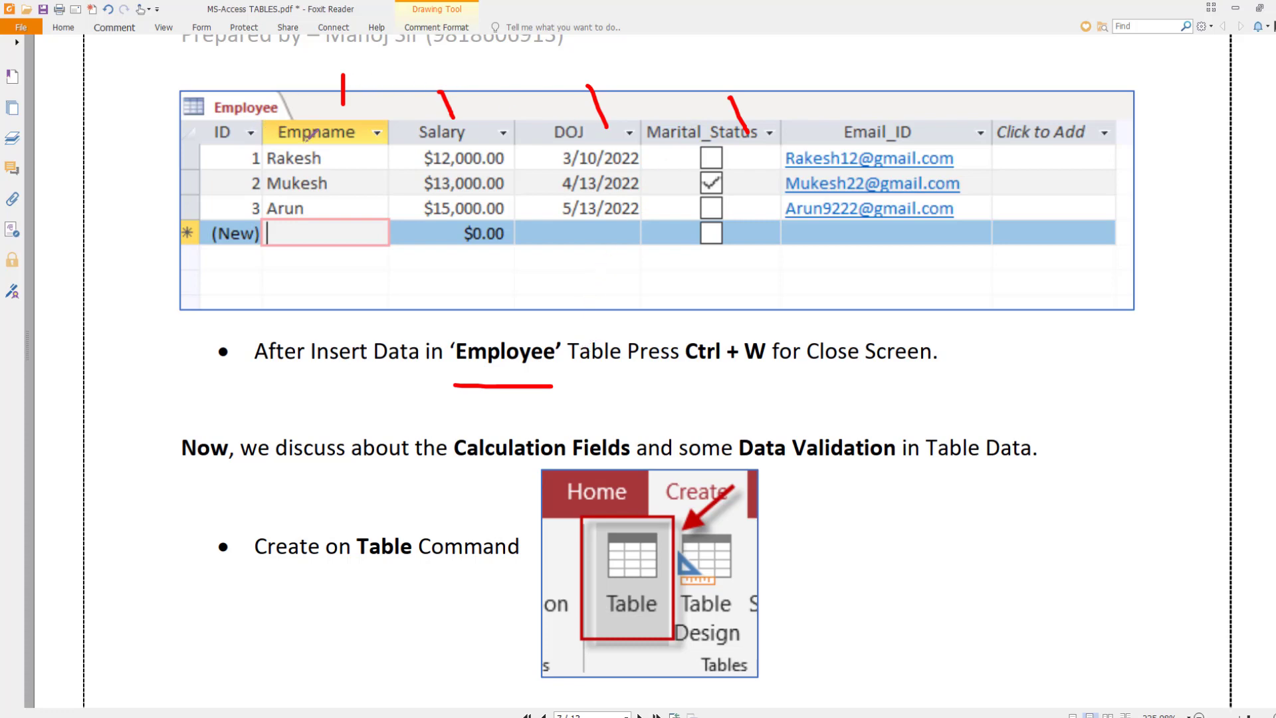
pyautogui.scroll(-3, 307, 139)
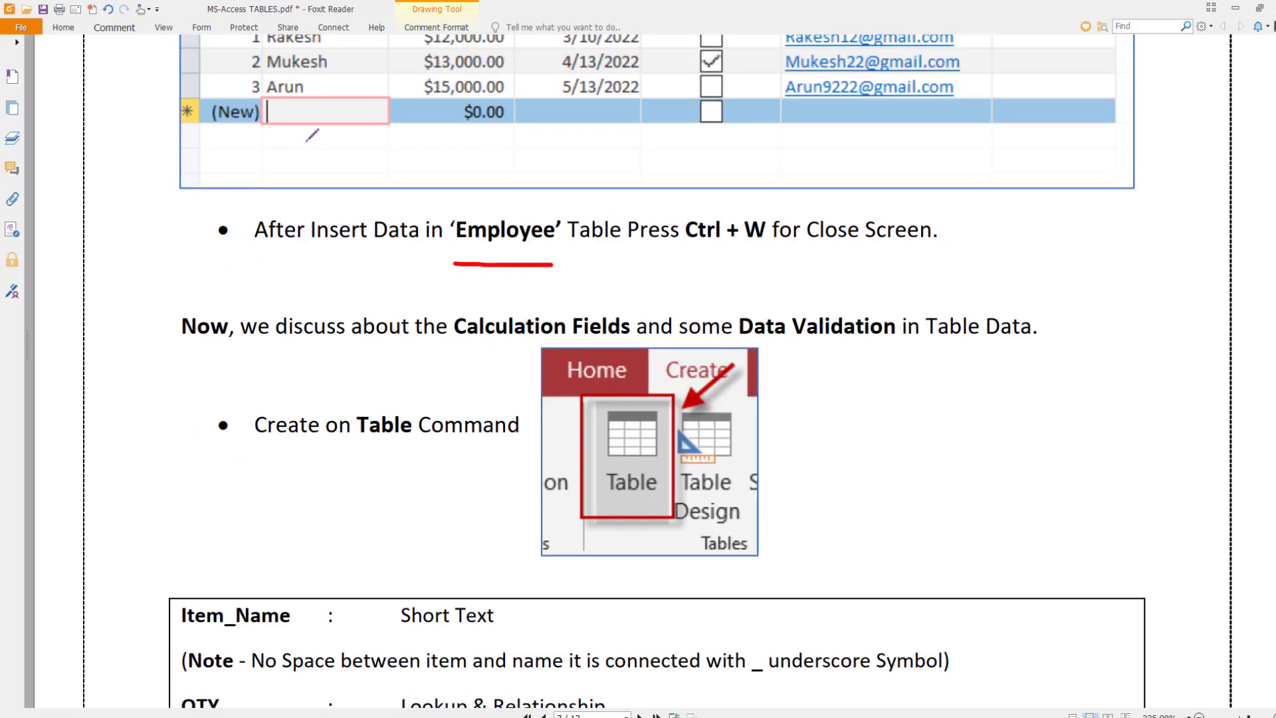
pyautogui.scroll(-2, 312, 135)
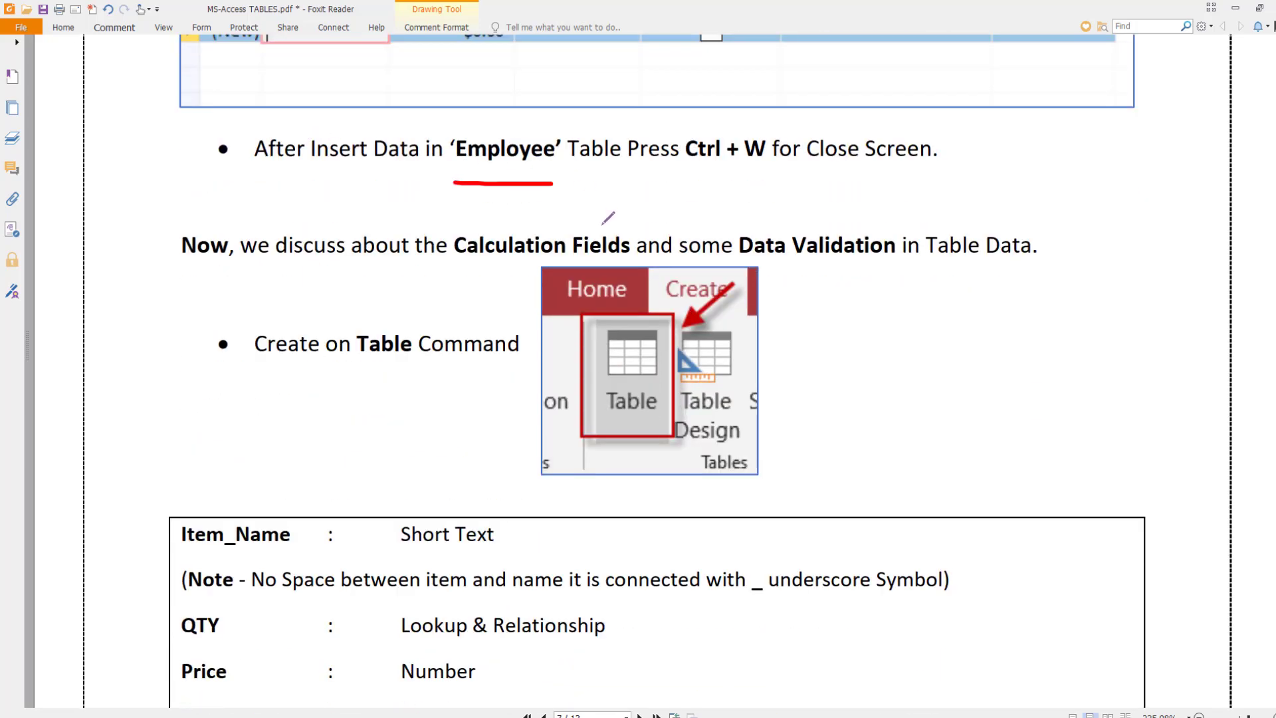
pyautogui.scroll(-4, 607, 218)
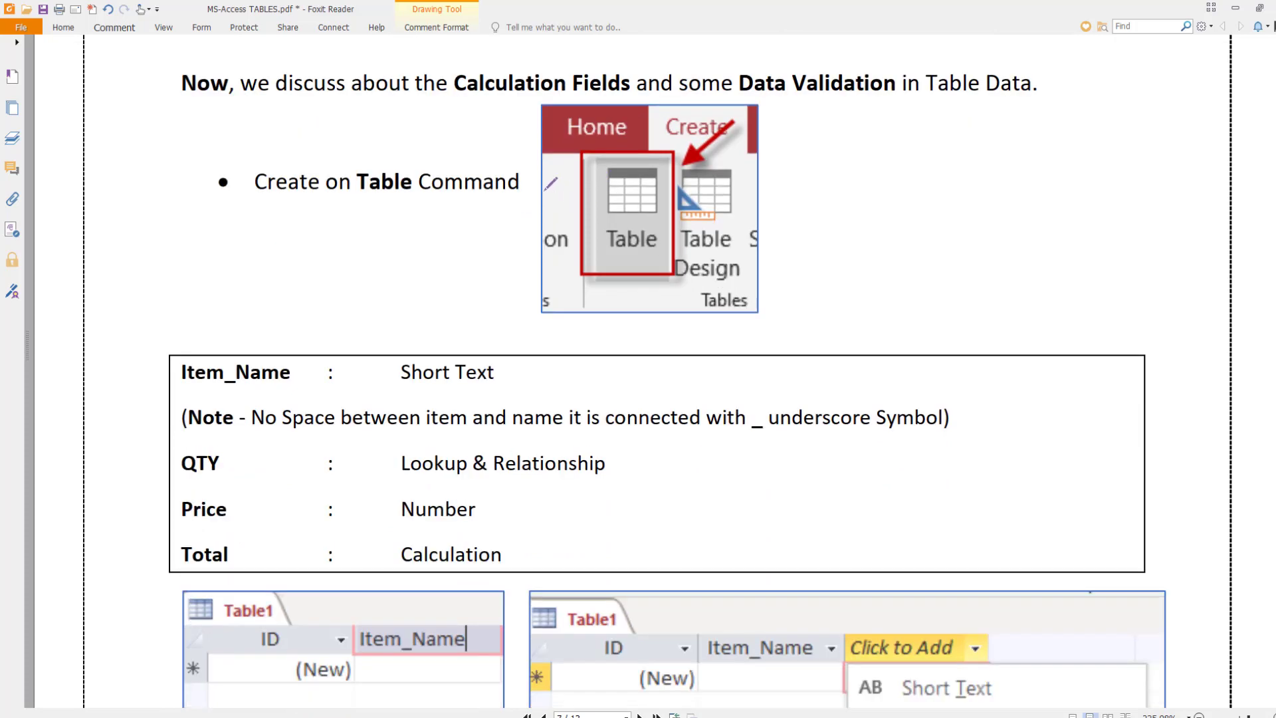
pyautogui.moveTo(399, 485); pyautogui.dragTo(615, 483)
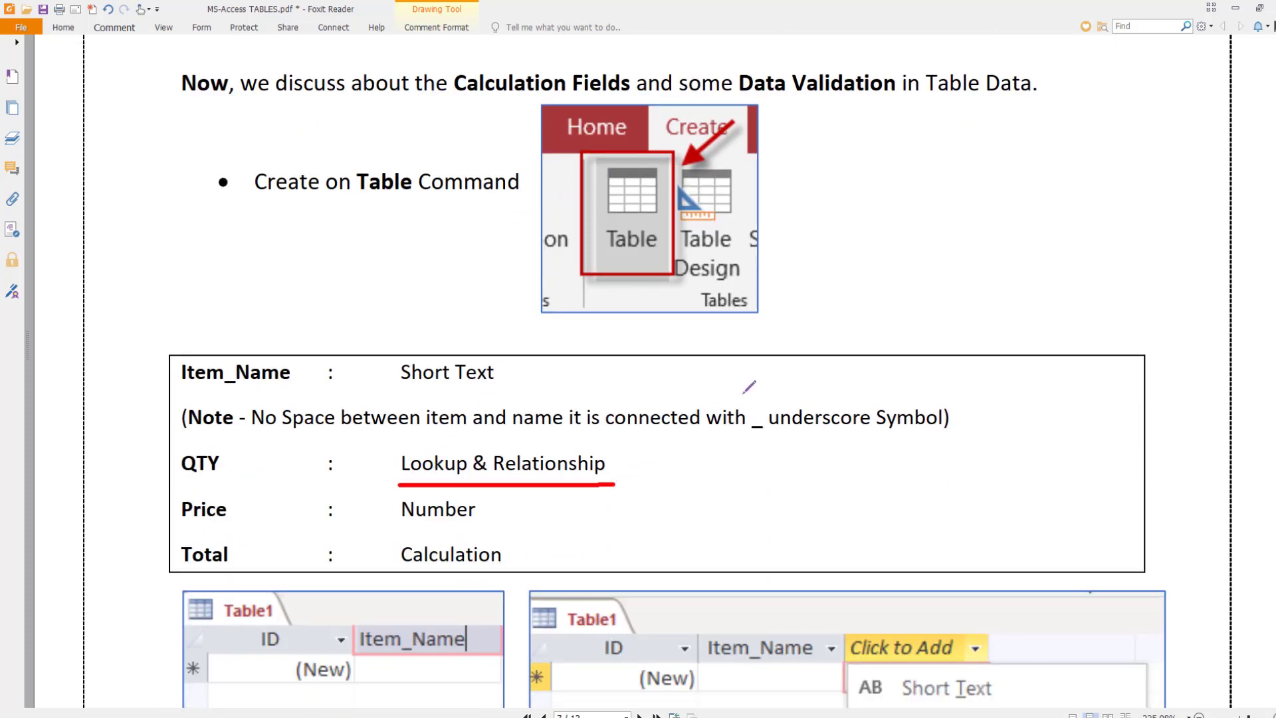
# - Underline the 'I will type in the values that I want' option
pyautogui.scroll(-3, 750, 387)
pyautogui.scroll(-16, 750, 386)
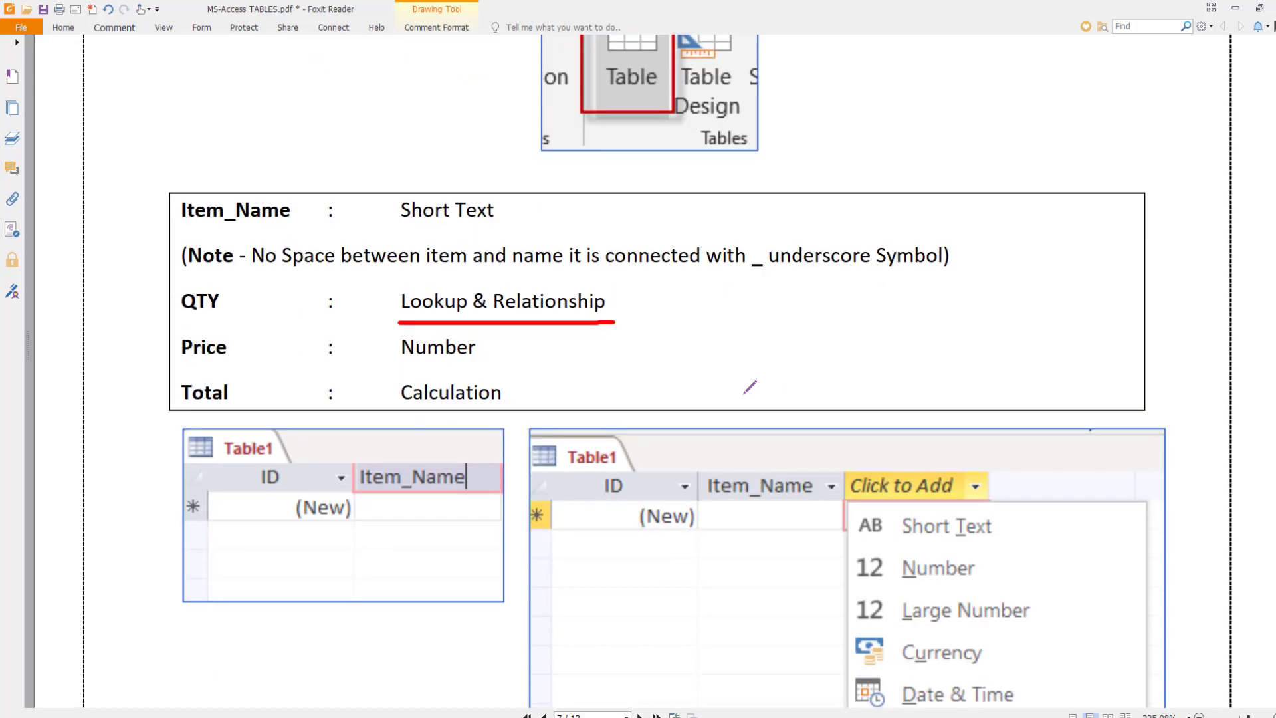
pyautogui.scroll(-10, 748, 386)
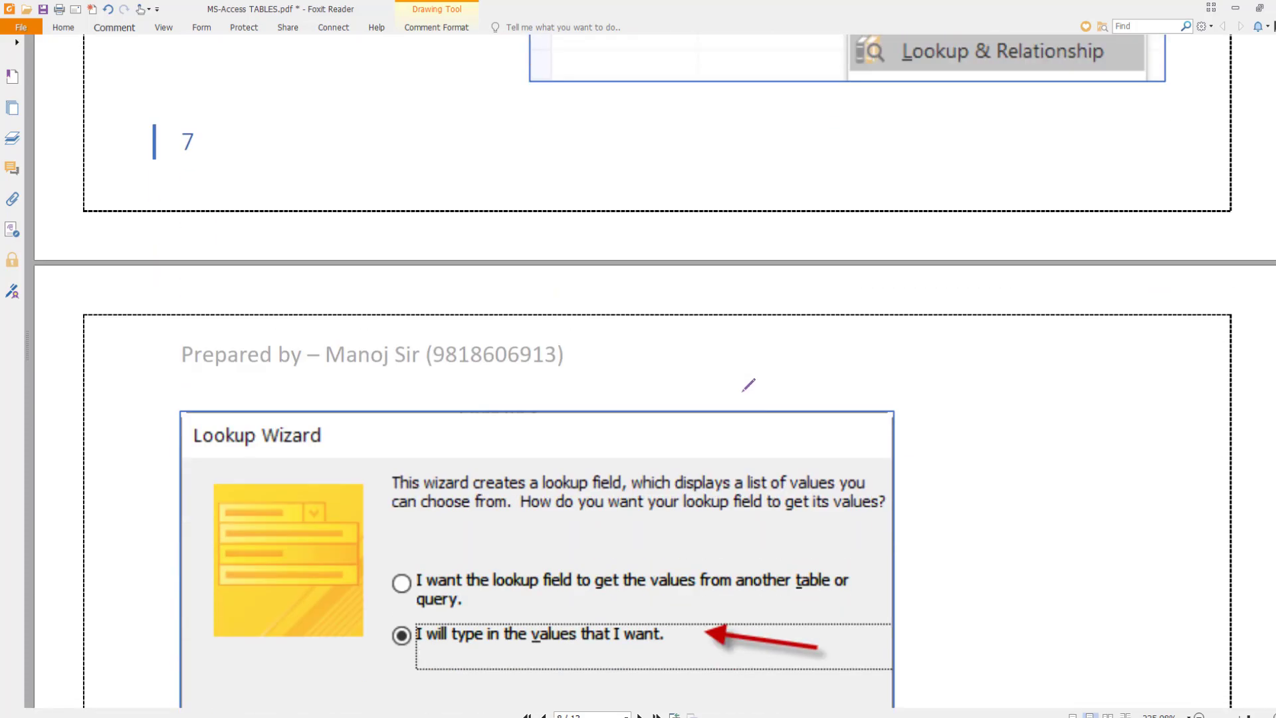
pyautogui.moveTo(412, 420); pyautogui.dragTo(685, 407)
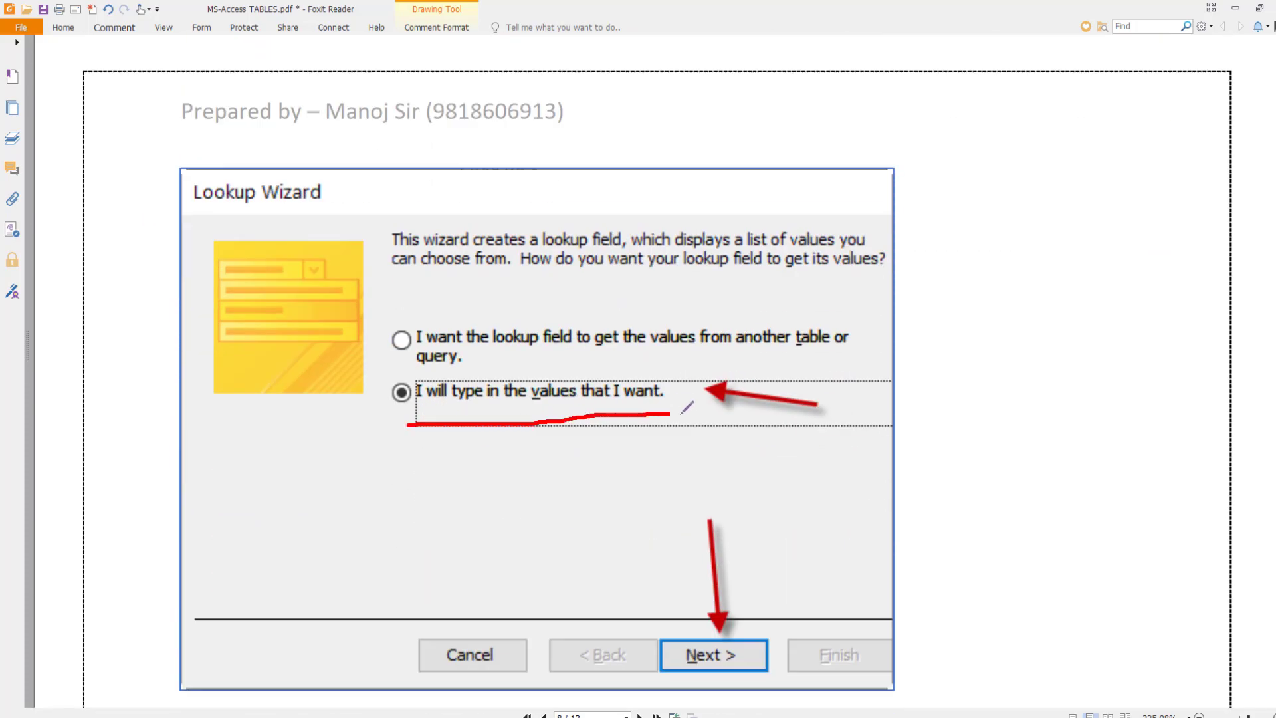
# - Draw a red curve bracketing the values 1 to 5 in Col1 of the Lookup Wizard screenshot
pyautogui.scroll(-12, 698, 405)
pyautogui.scroll(-5, 693, 410)
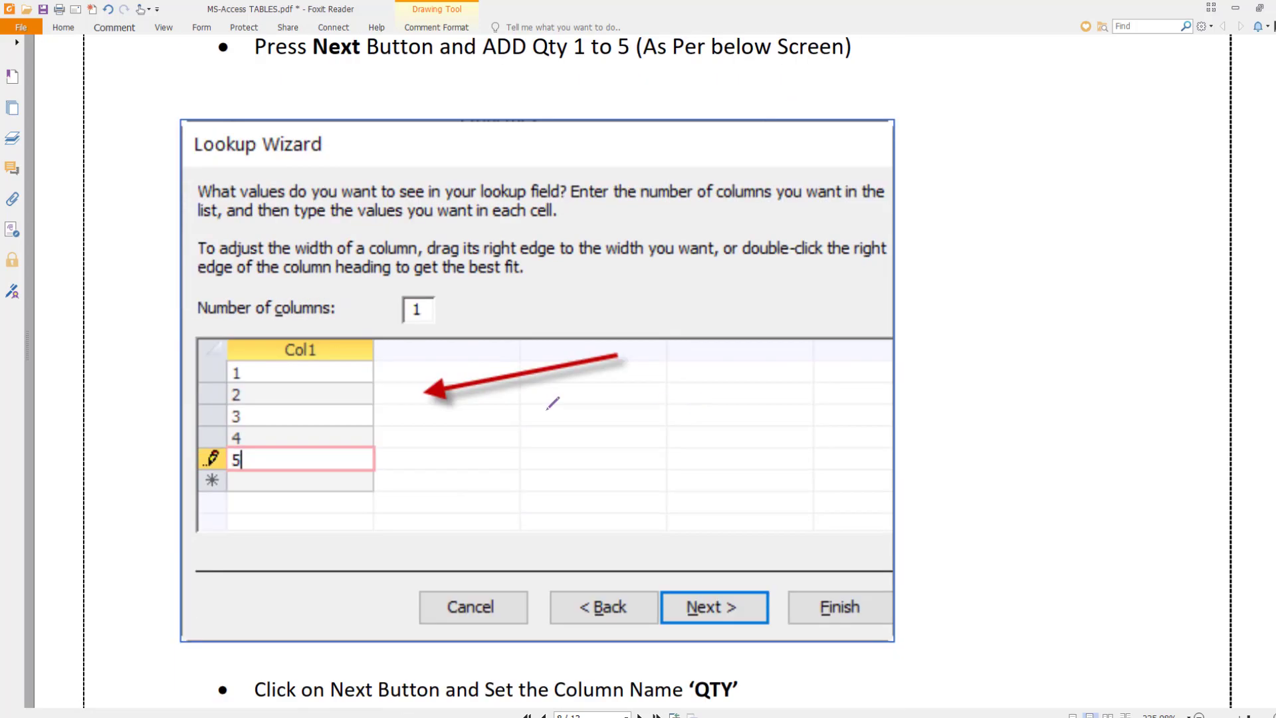
pyautogui.moveTo(332, 351)
pyautogui.mouseDown()
pyautogui.moveTo(364, 352)
pyautogui.moveTo(378, 455)
pyautogui.moveTo(350, 469)
pyautogui.mouseUp()
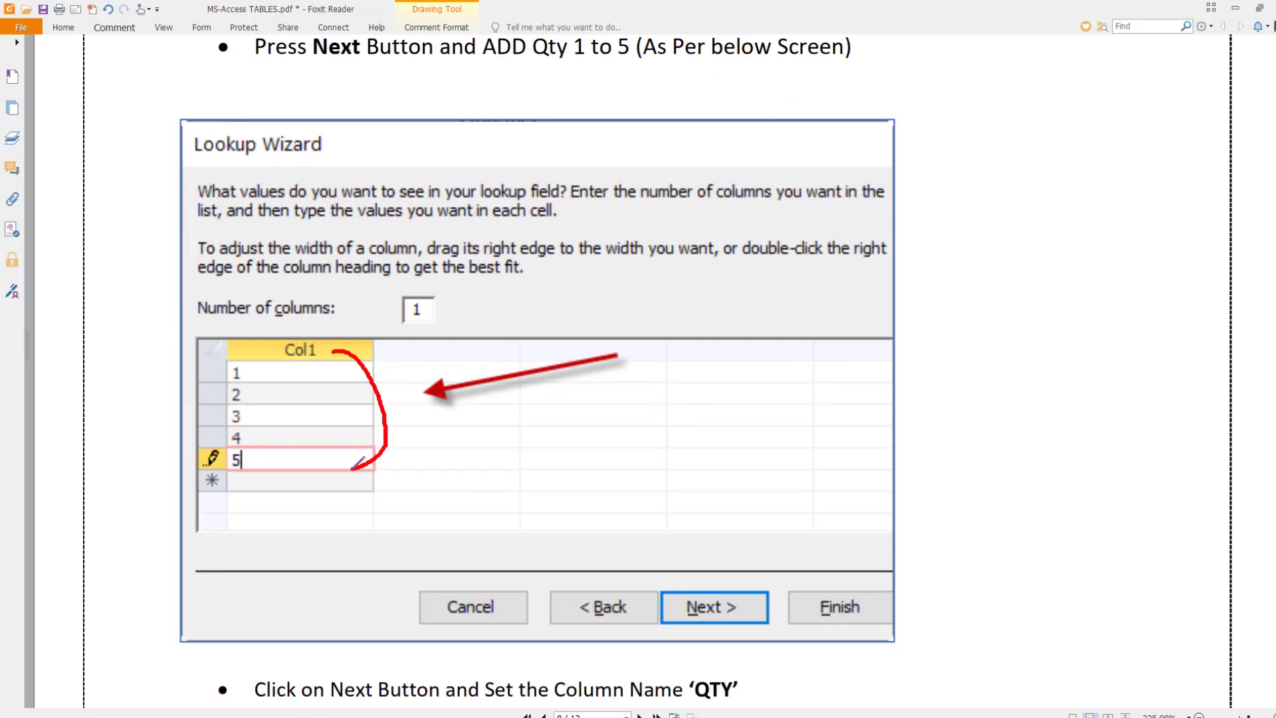
pyautogui.scroll(-10, 396, 425)
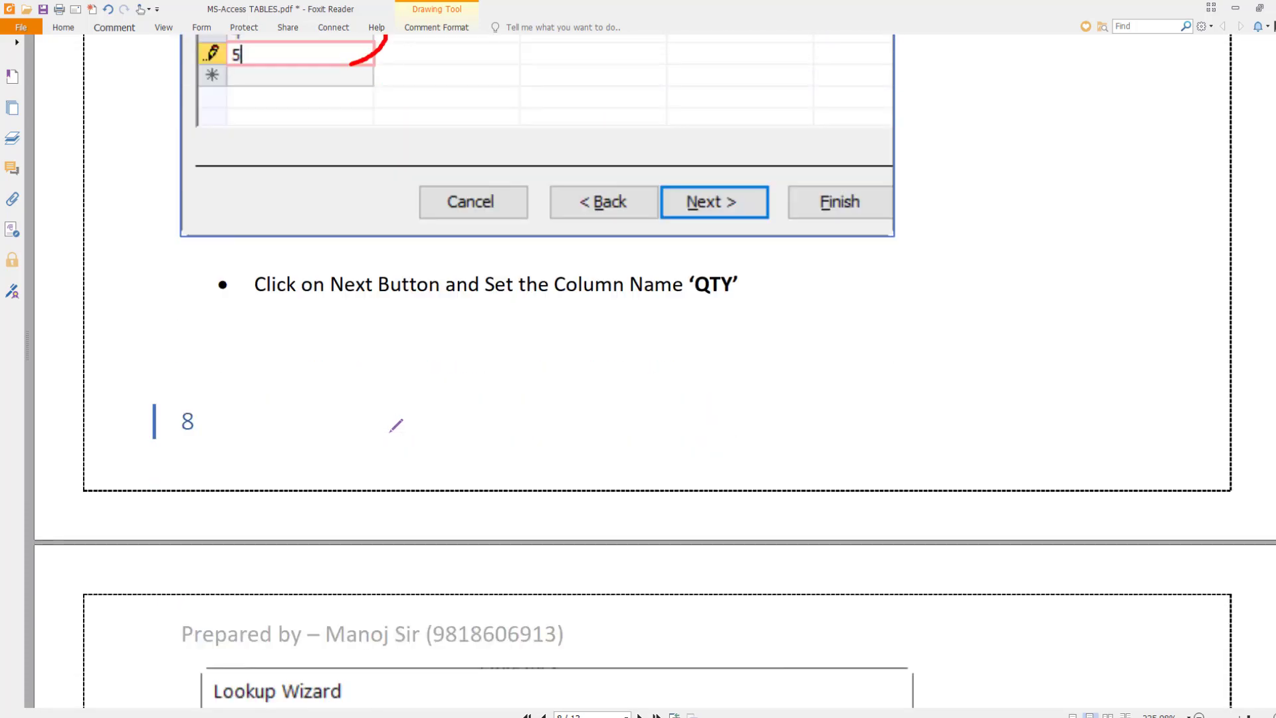
pyautogui.scroll(6, 396, 425)
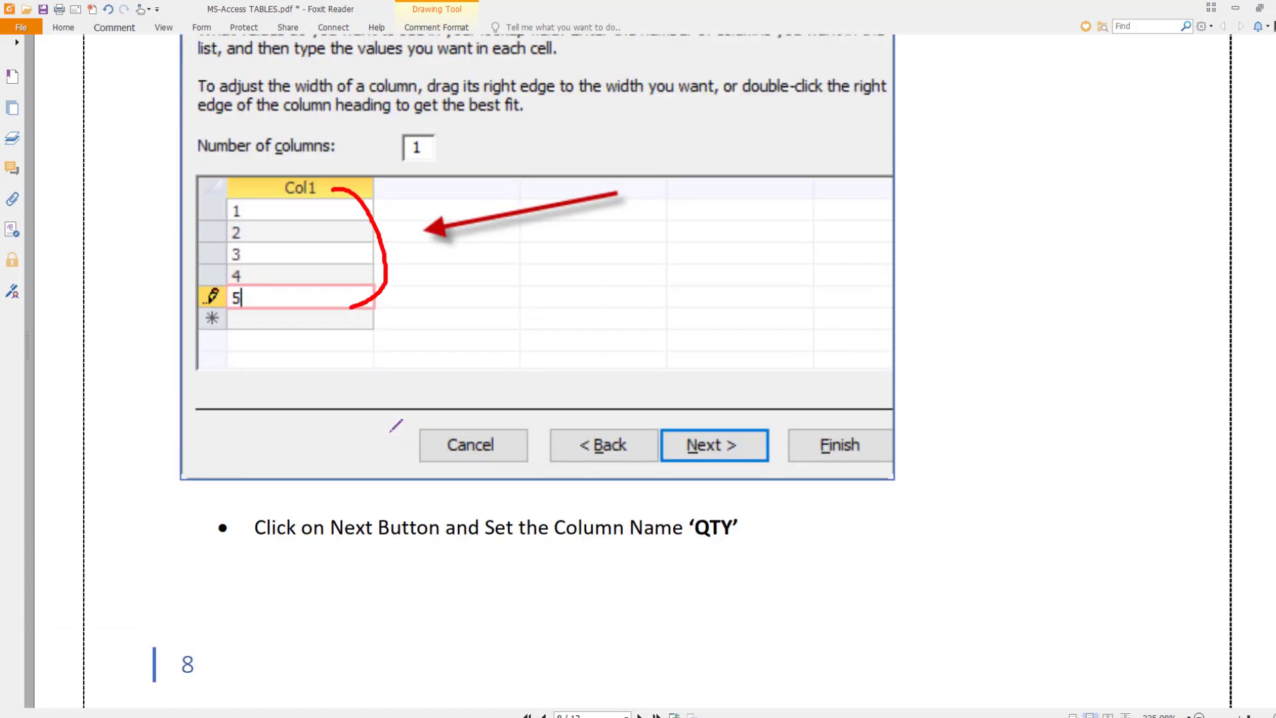